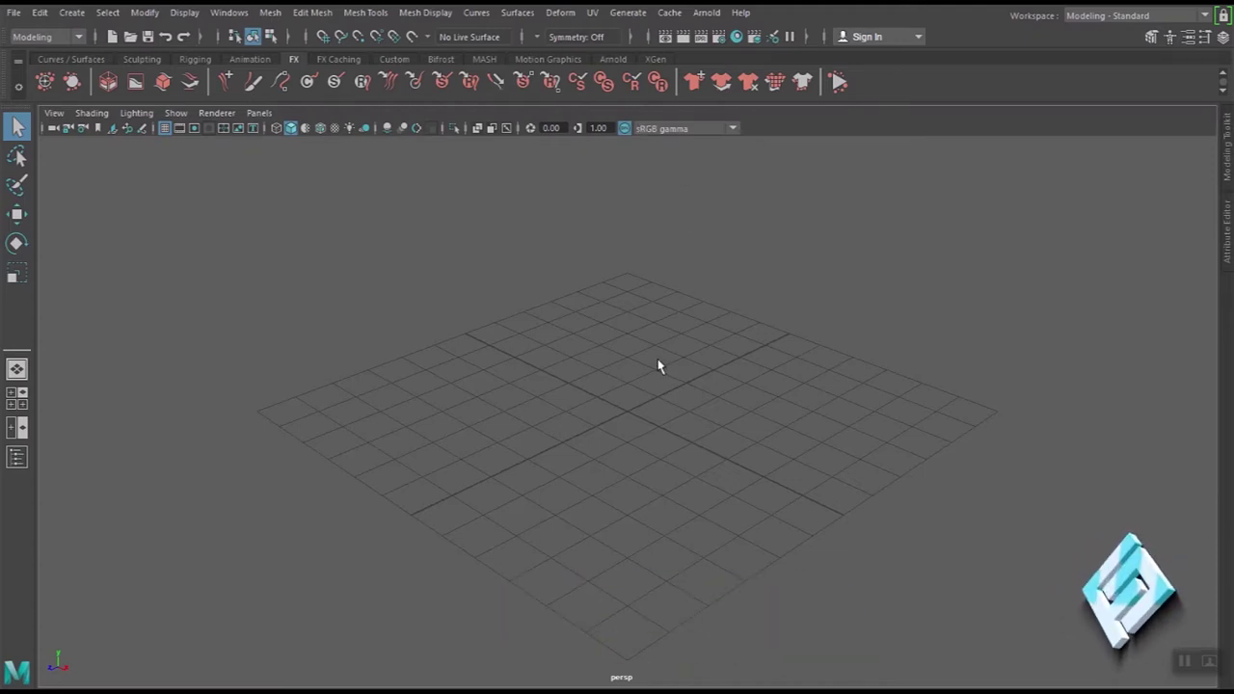
# Step: Draw a tall polygon cylinder upright on the grid from Create > Polygon Primitives
pyautogui.scroll(2, 655, 365)
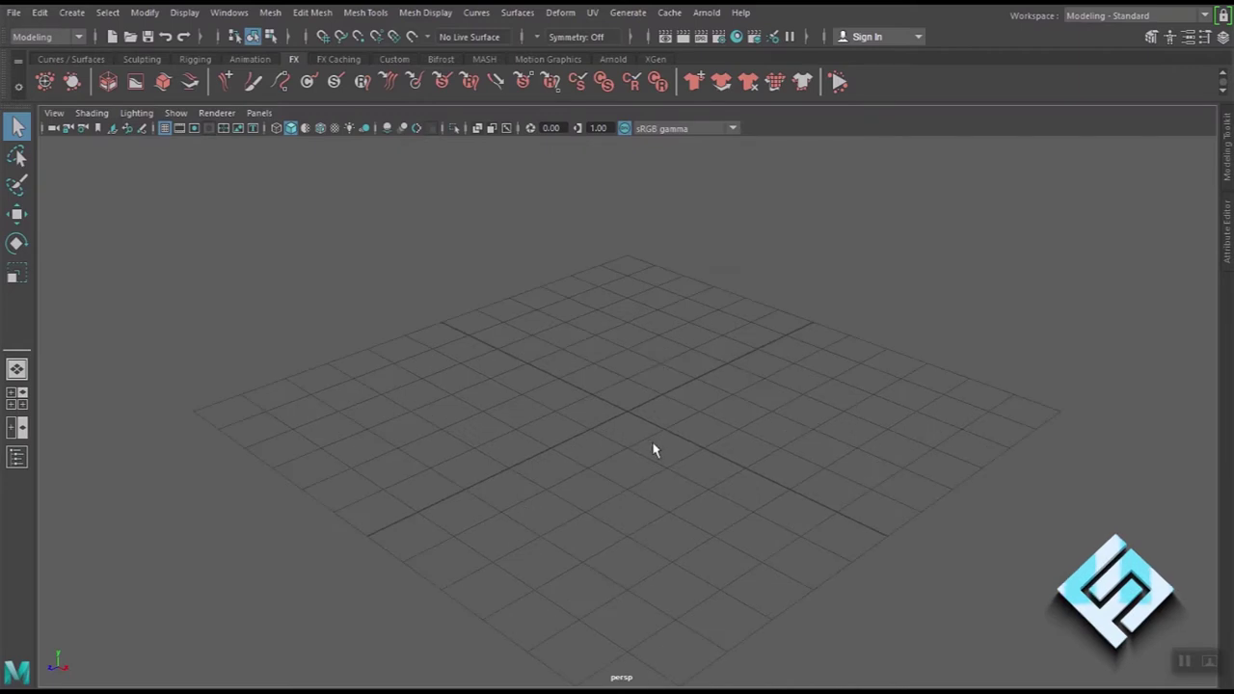
pyautogui.scroll(1, 653, 450)
pyautogui.scroll(2, 652, 408)
pyautogui.scroll(1, 672, 488)
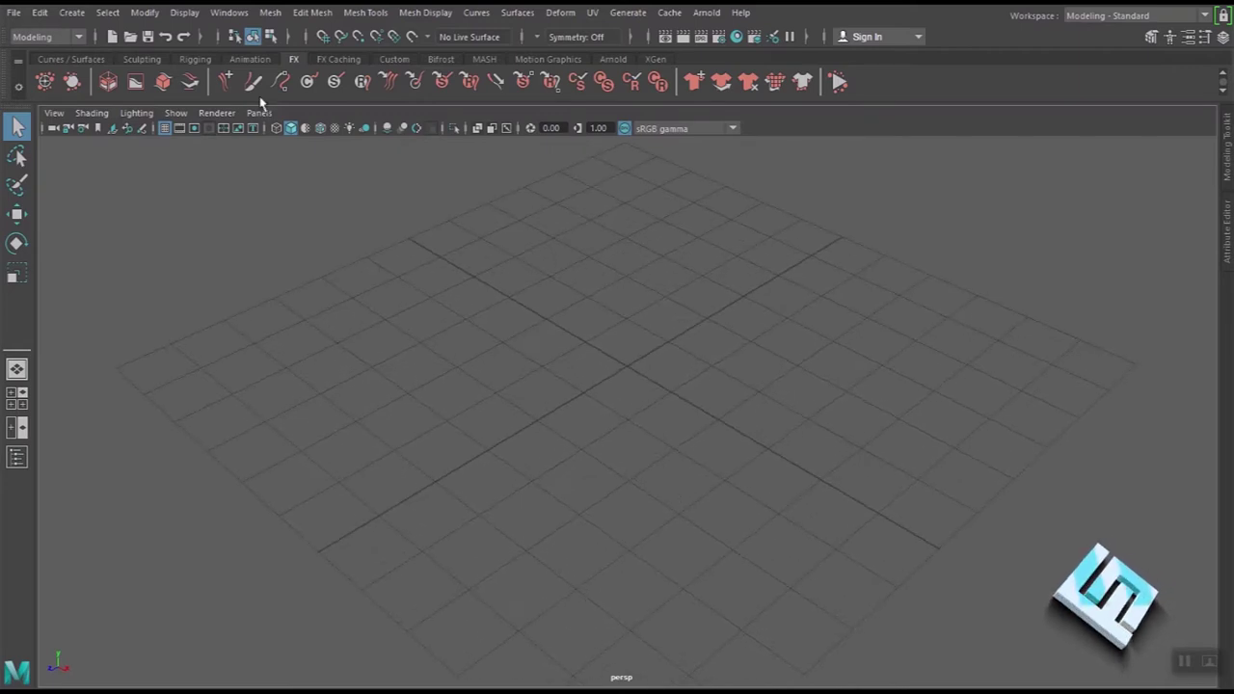
pyautogui.click(81, 16)
pyautogui.moveTo(117, 68)
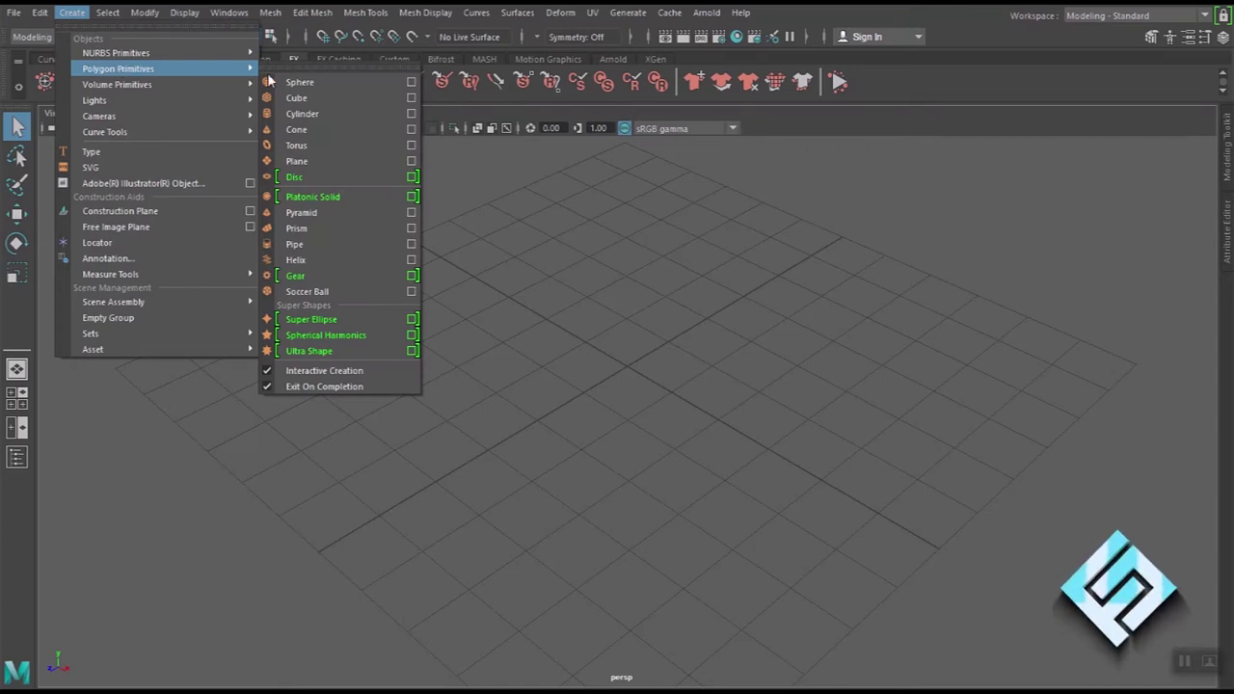
pyautogui.click(301, 114)
pyautogui.keyDown('alt'); pyautogui.moveTo(605, 305); pyautogui.dragTo(586, 388, button='right'); pyautogui.keyUp('alt')
pyautogui.keyDown('alt'); pyautogui.moveTo(582, 449); pyautogui.dragTo(575, 449); pyautogui.keyUp('alt')
pyautogui.keyDown('alt'); pyautogui.moveTo(576, 449); pyautogui.dragTo(569, 457, button='right'); pyautogui.keyUp('alt')
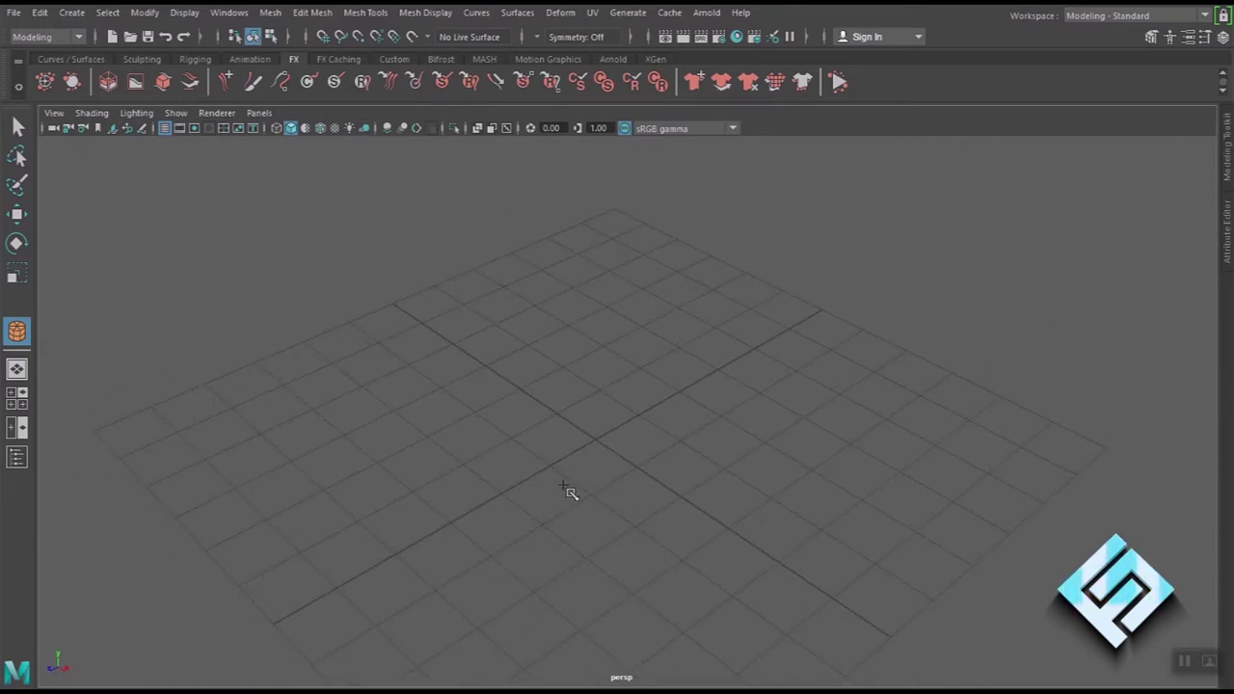
pyautogui.moveTo(544, 483)
pyautogui.mouseDown()
pyautogui.moveTo(564, 493)
pyautogui.moveTo(567, 482)
pyautogui.moveTo(562, 218)
pyautogui.mouseUp()
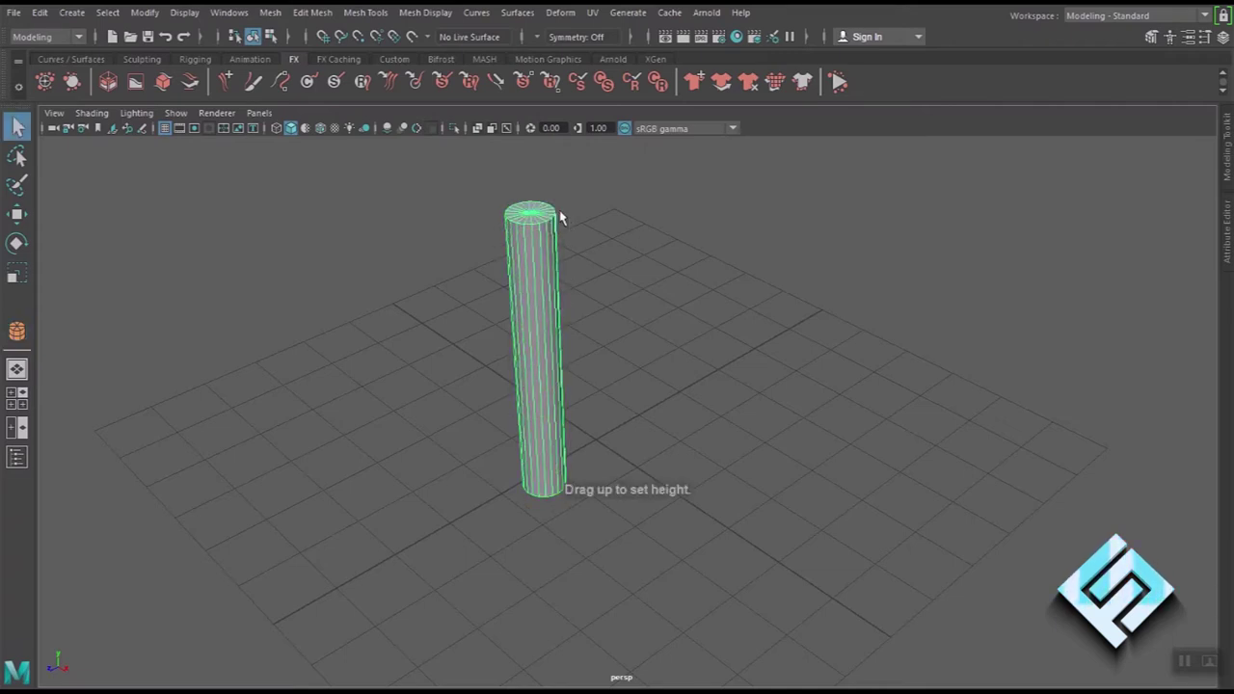
pyautogui.moveTo(609, 402)
pyautogui.keyDown('alt'); pyautogui.mouseDown()
pyautogui.moveTo(590, 418)
pyautogui.moveTo(593, 475)
pyautogui.moveTo(611, 473)
pyautogui.mouseUp(); pyautogui.keyUp('alt')
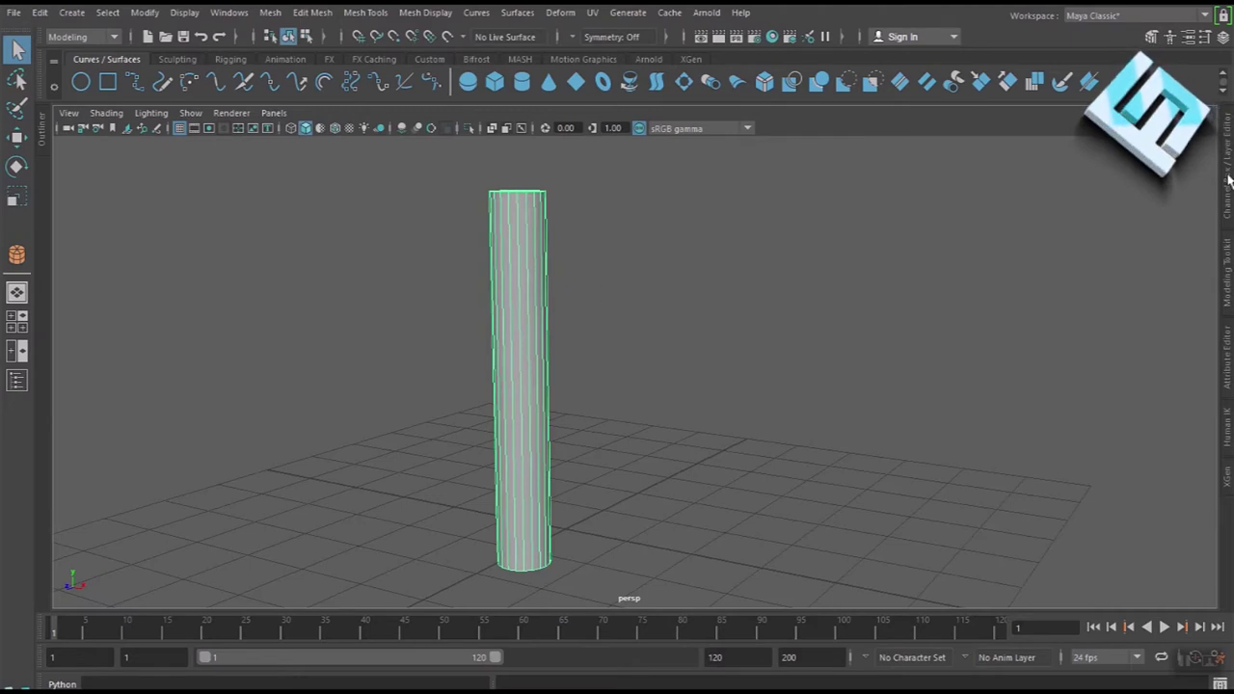
# Step: Set polyCylinder1's Subdivisions Height to 10 in the Channel Box, passing through 5 and 7
pyautogui.click(1229, 180)
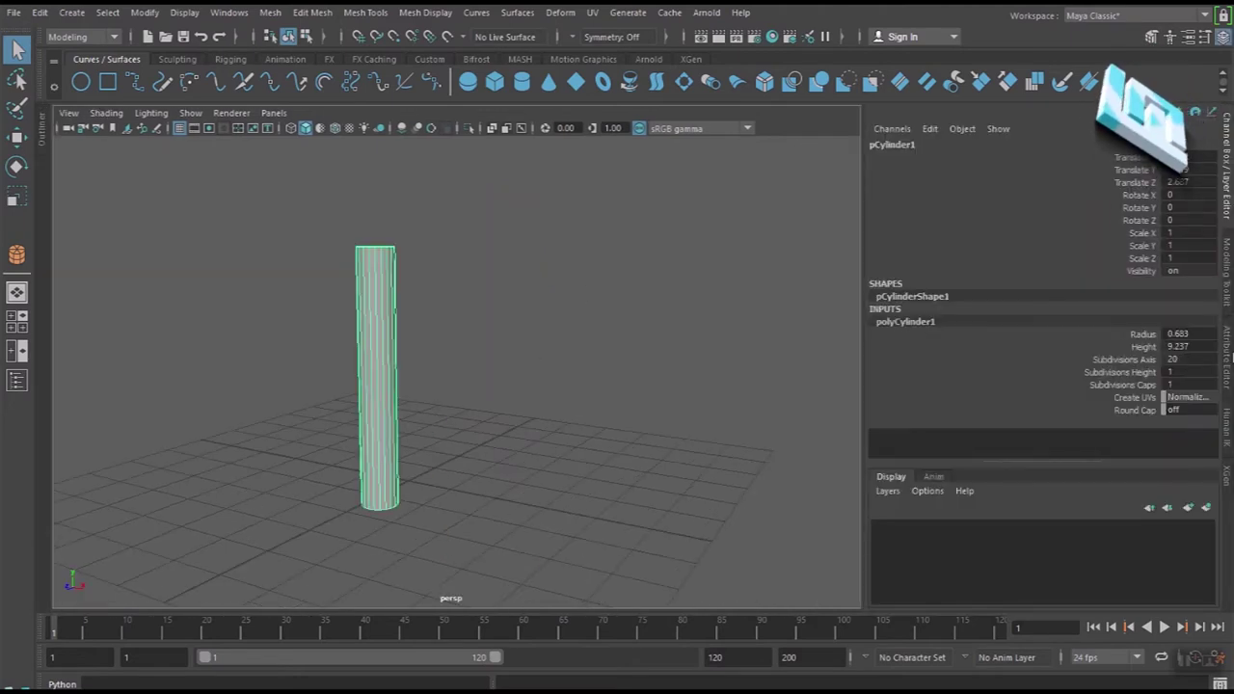
pyautogui.click(1188, 372)
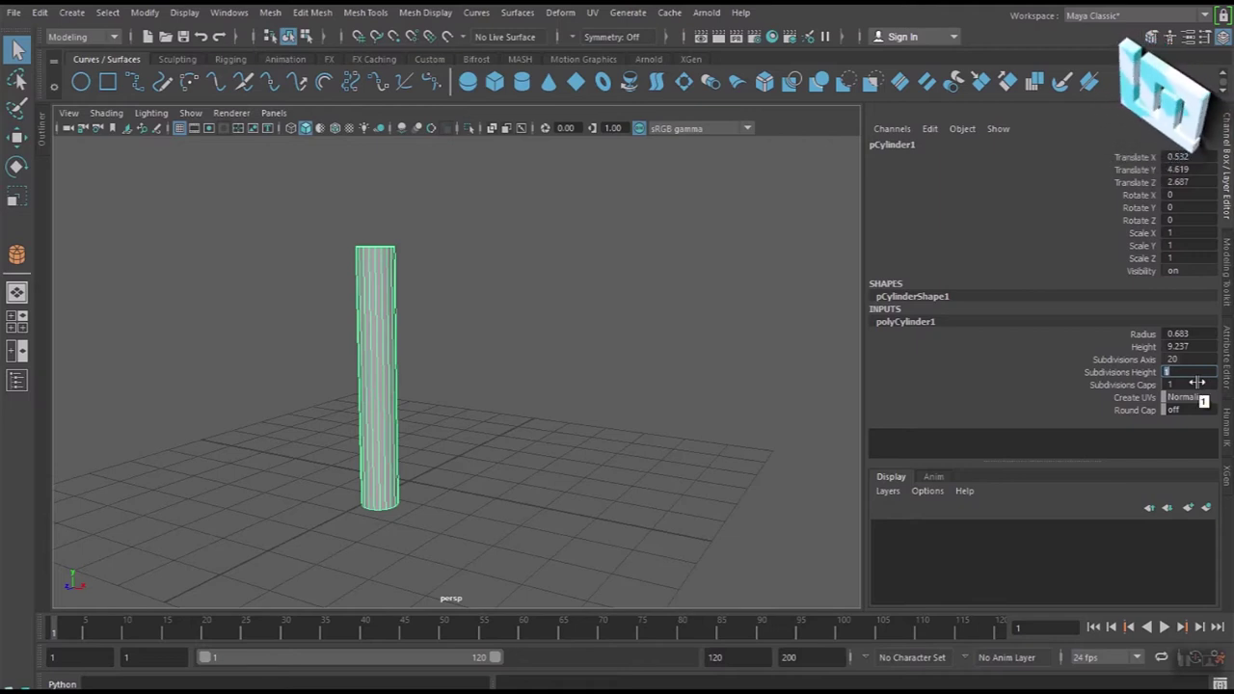
pyautogui.write('5')
pyautogui.click(1190, 385)
pyautogui.write('5')
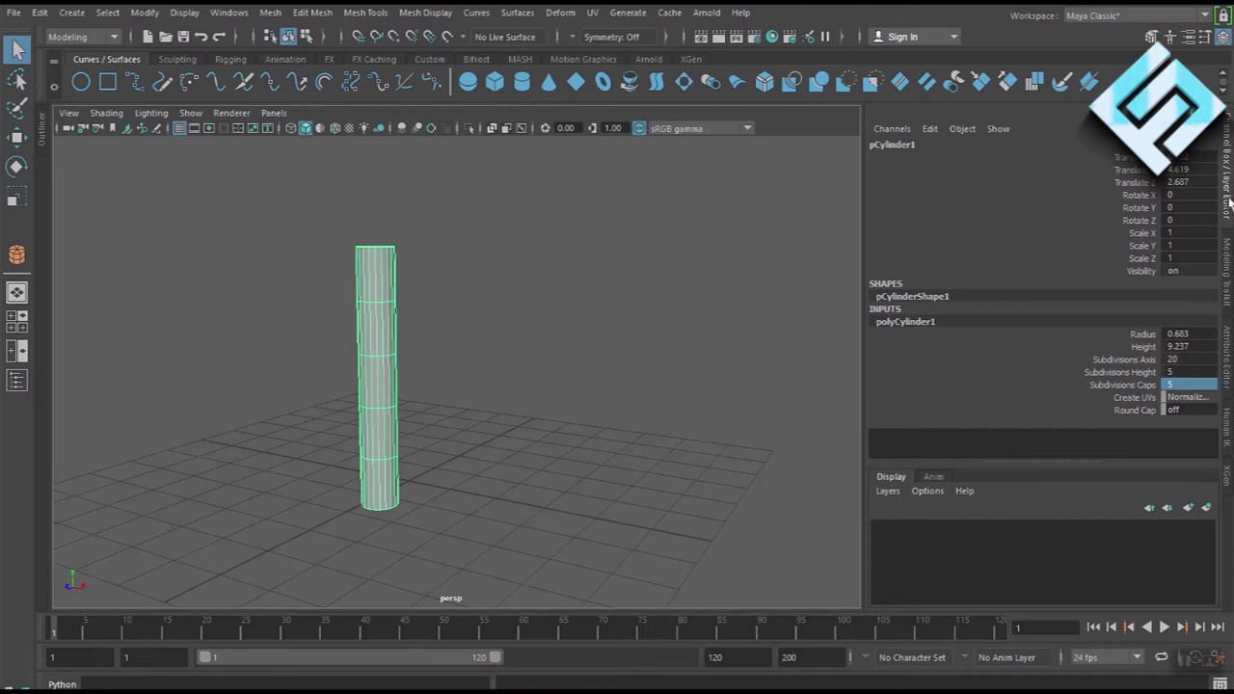
pyautogui.doubleClick(1186, 370)
pyautogui.write('7')
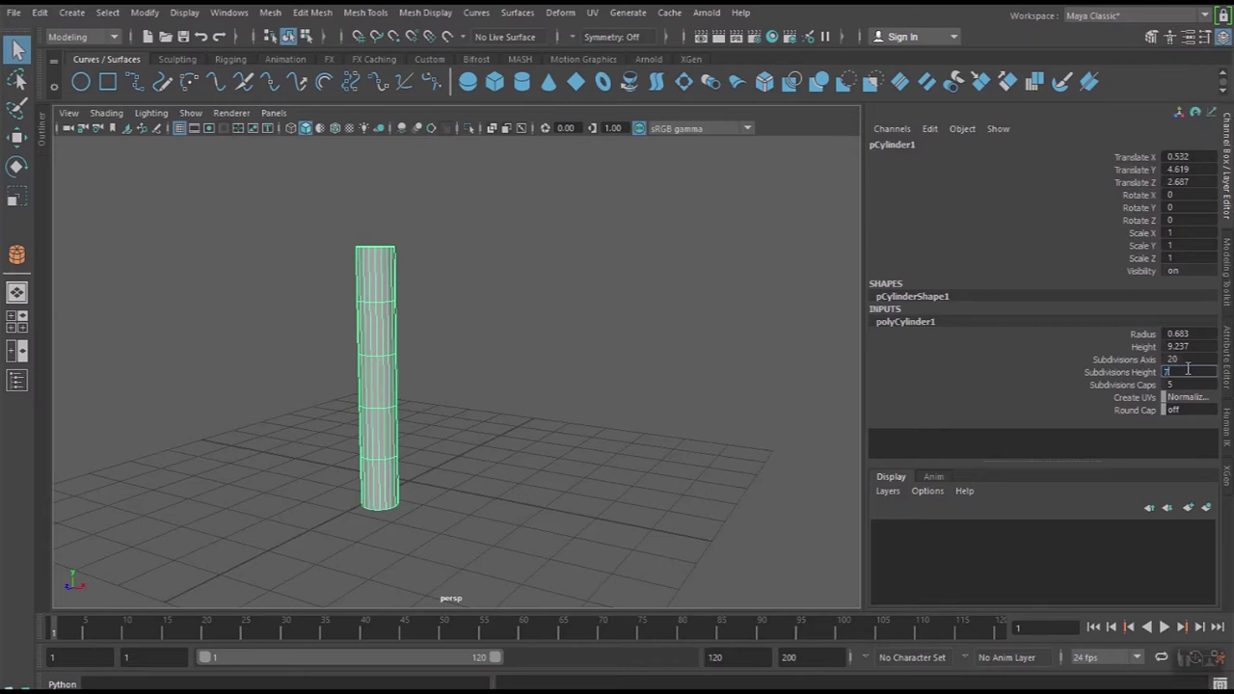
pyautogui.press('Return')
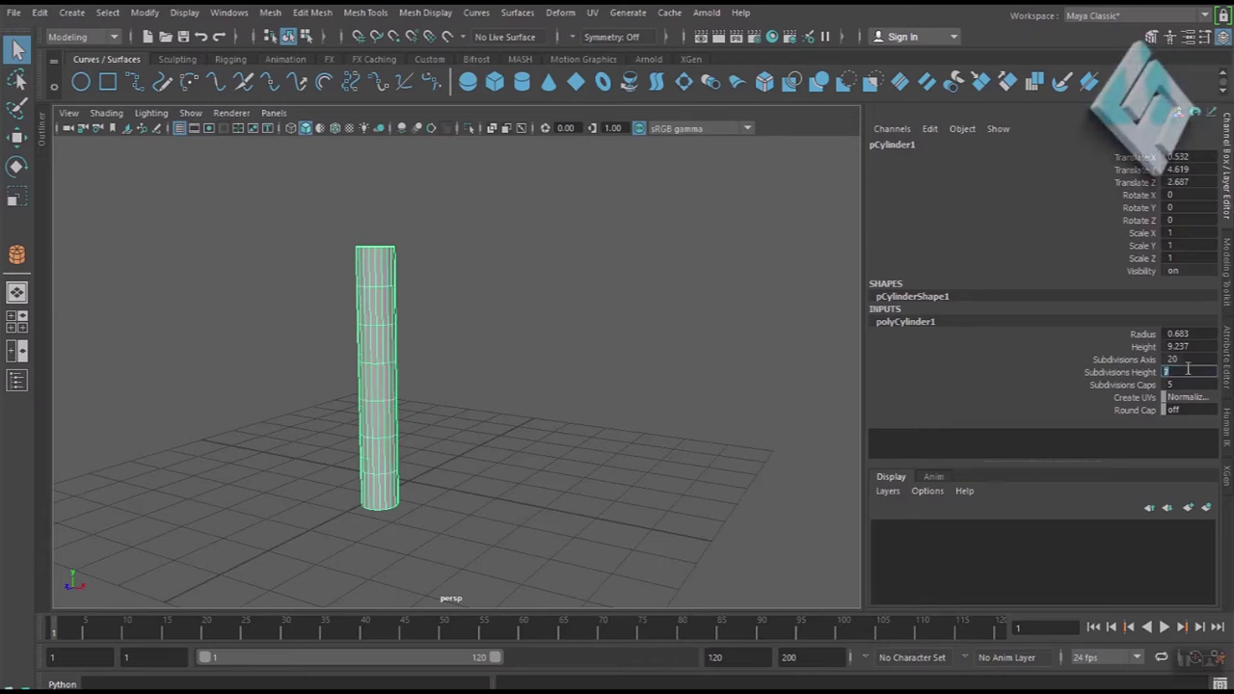
pyautogui.write('10')
pyautogui.press('Return')
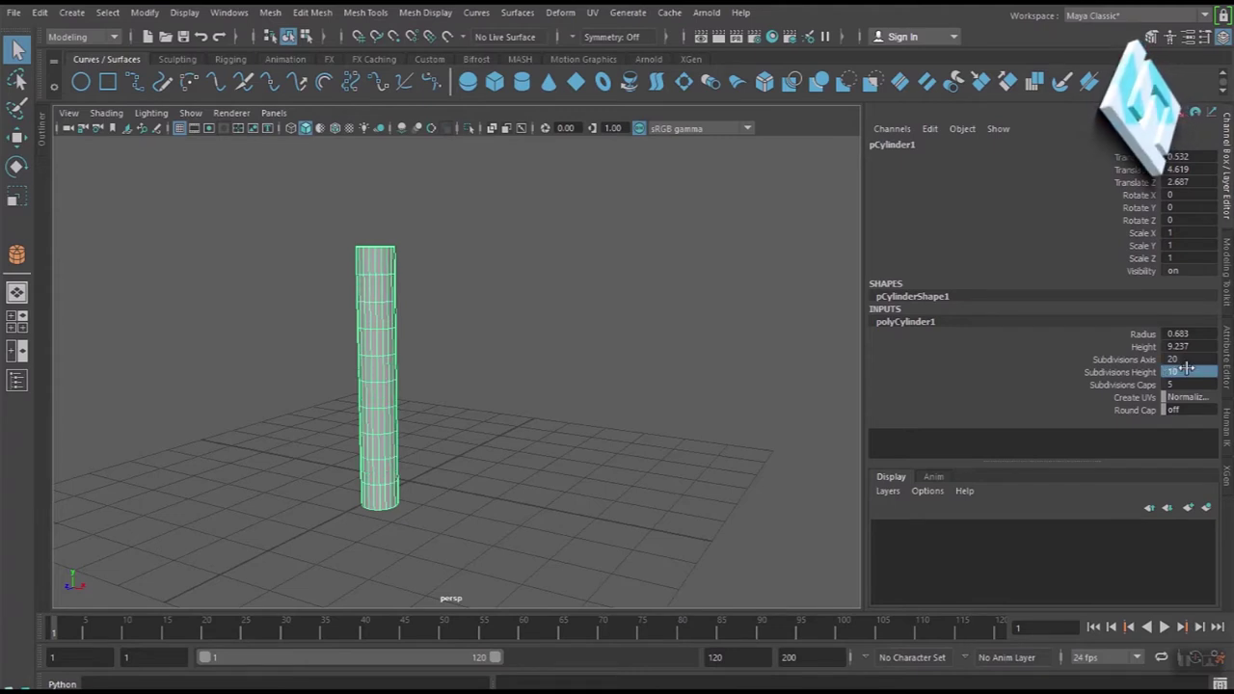
# Step: Close the Channel Box and switch the cylinder to Edge component mode
pyautogui.click(1228, 159)
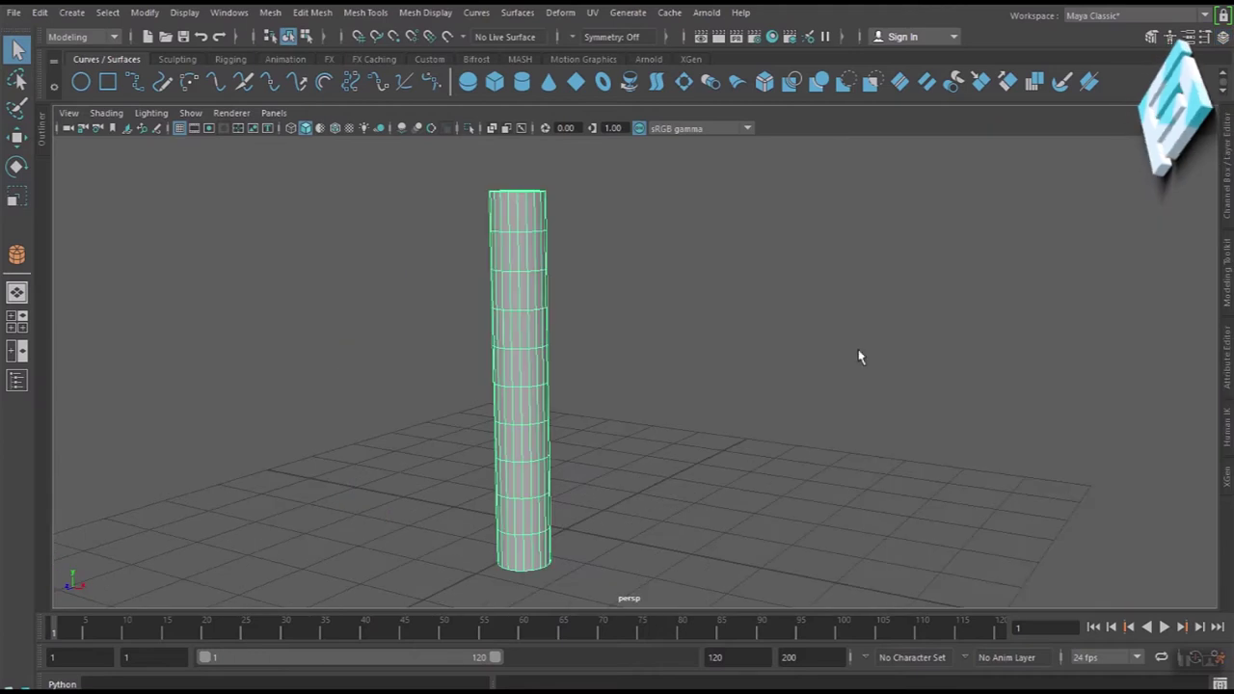
pyautogui.scroll(2, 839, 362)
pyautogui.scroll(-2, 772, 445)
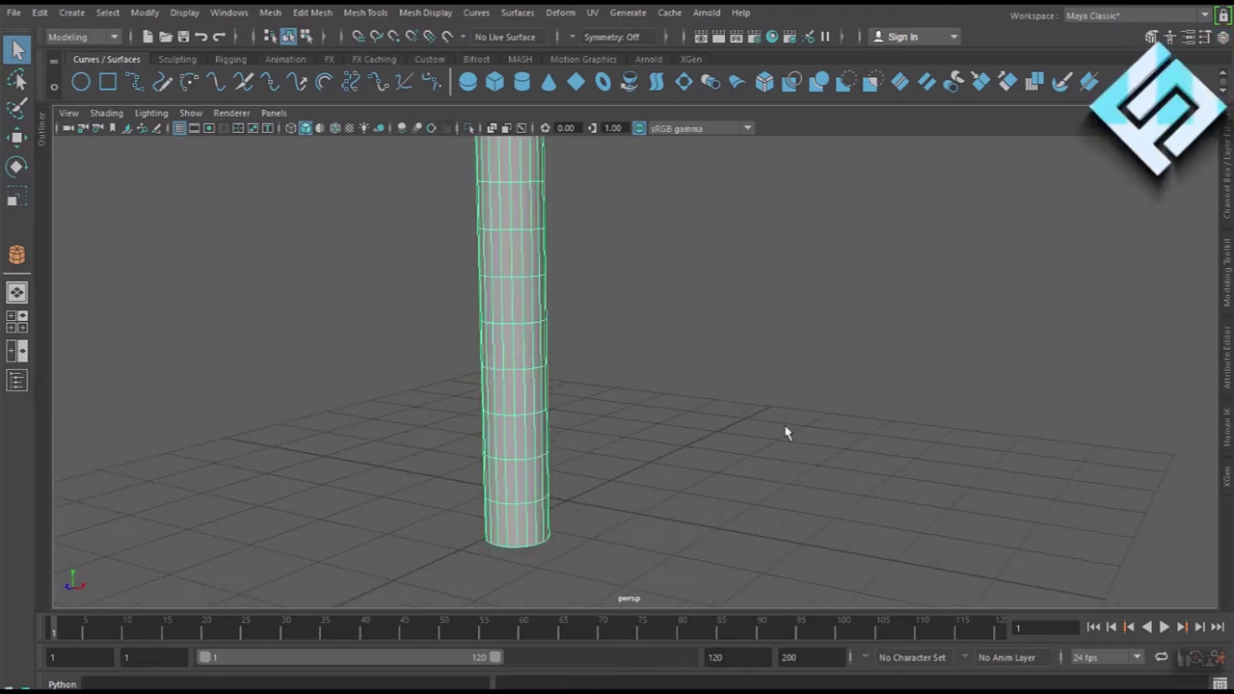
pyautogui.scroll(-2, 788, 436)
pyautogui.scroll(-1, 788, 436)
pyautogui.scroll(2, 723, 415)
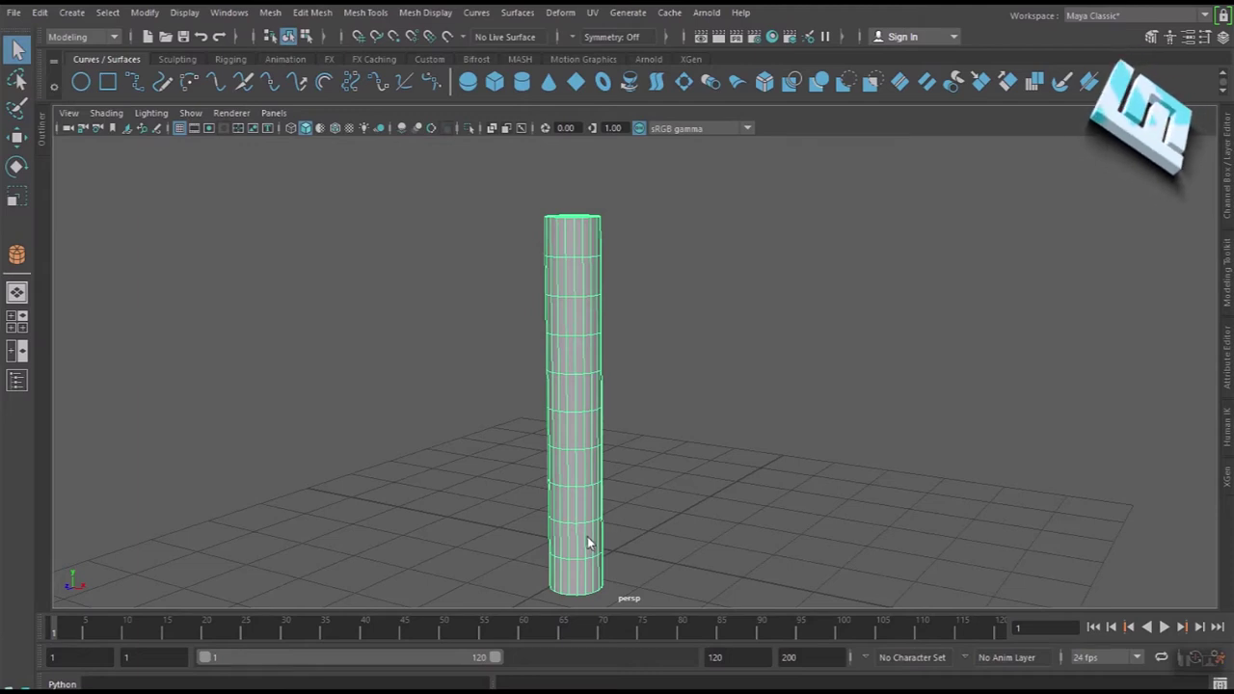
pyautogui.moveTo(587, 244); pyautogui.dragTo(530, 256, button='right')
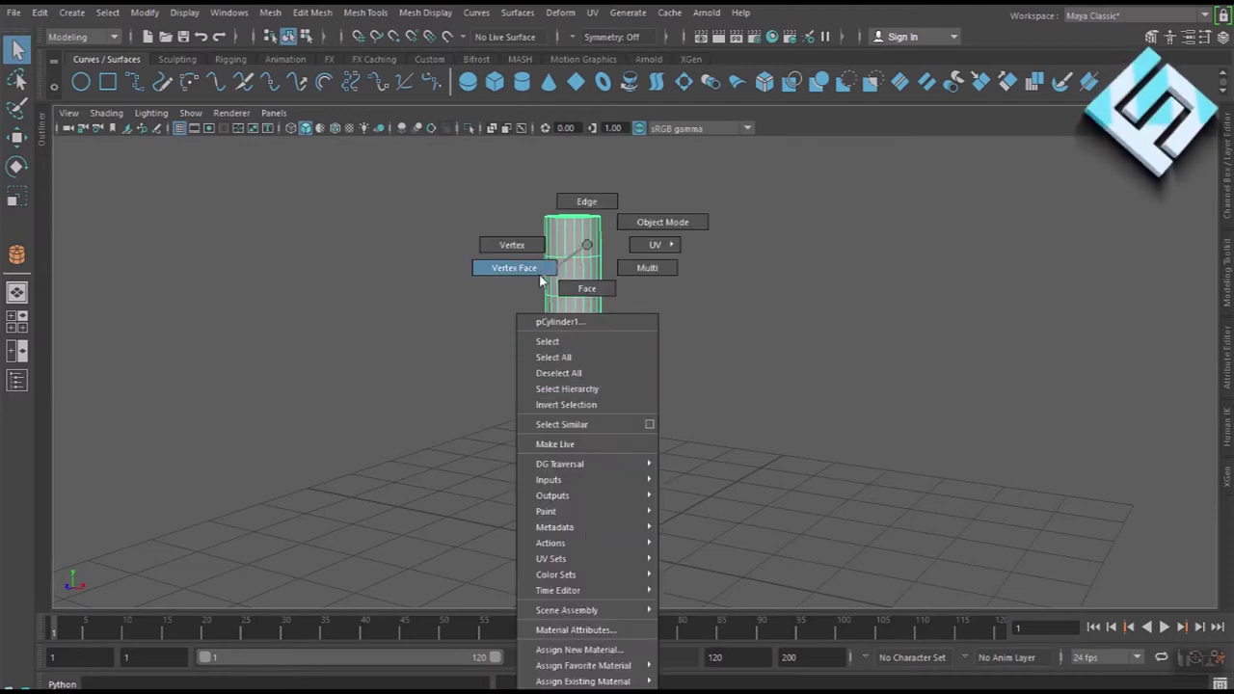
pyautogui.moveTo(530, 256); pyautogui.dragTo(584, 201, button='right')
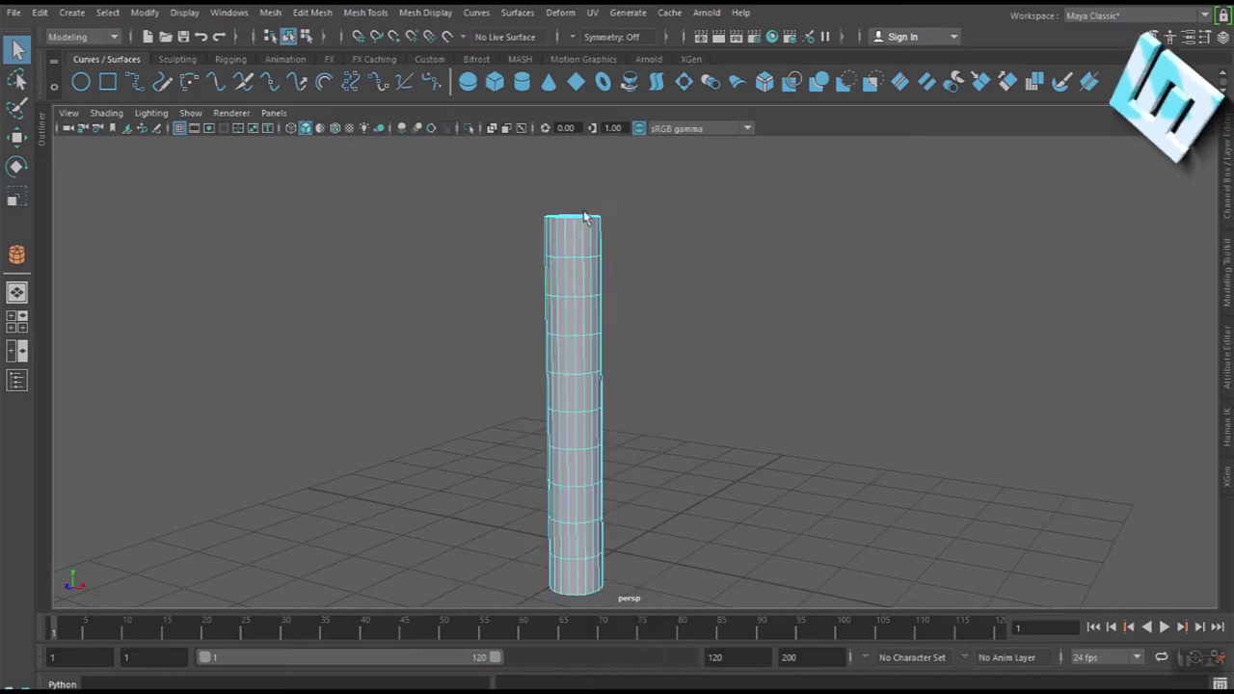
# Step: Marquee-select the edge loop around the trunk's base
pyautogui.scroll(1, 688, 520)
pyautogui.keyDown('alt'); pyautogui.moveTo(687, 520); pyautogui.dragTo(672, 367, button='middle'); pyautogui.keyUp('alt')
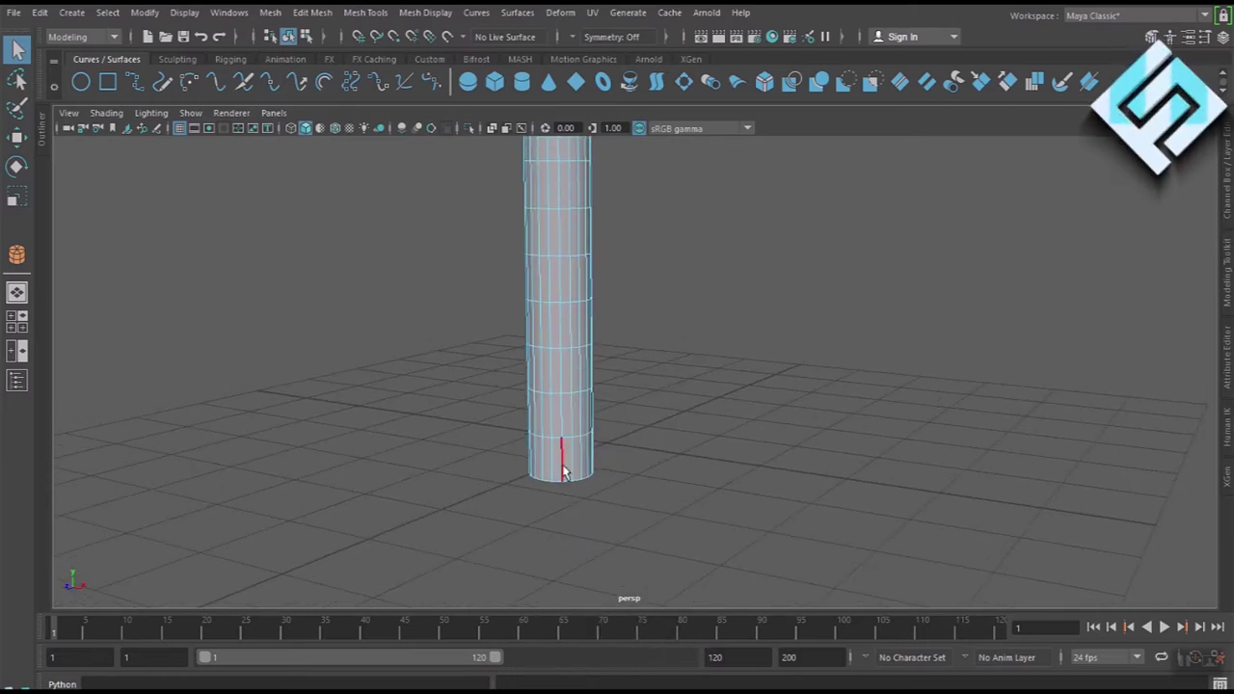
pyautogui.keyDown('alt'); pyautogui.moveTo(706, 536); pyautogui.dragTo(703, 515); pyautogui.keyUp('alt')
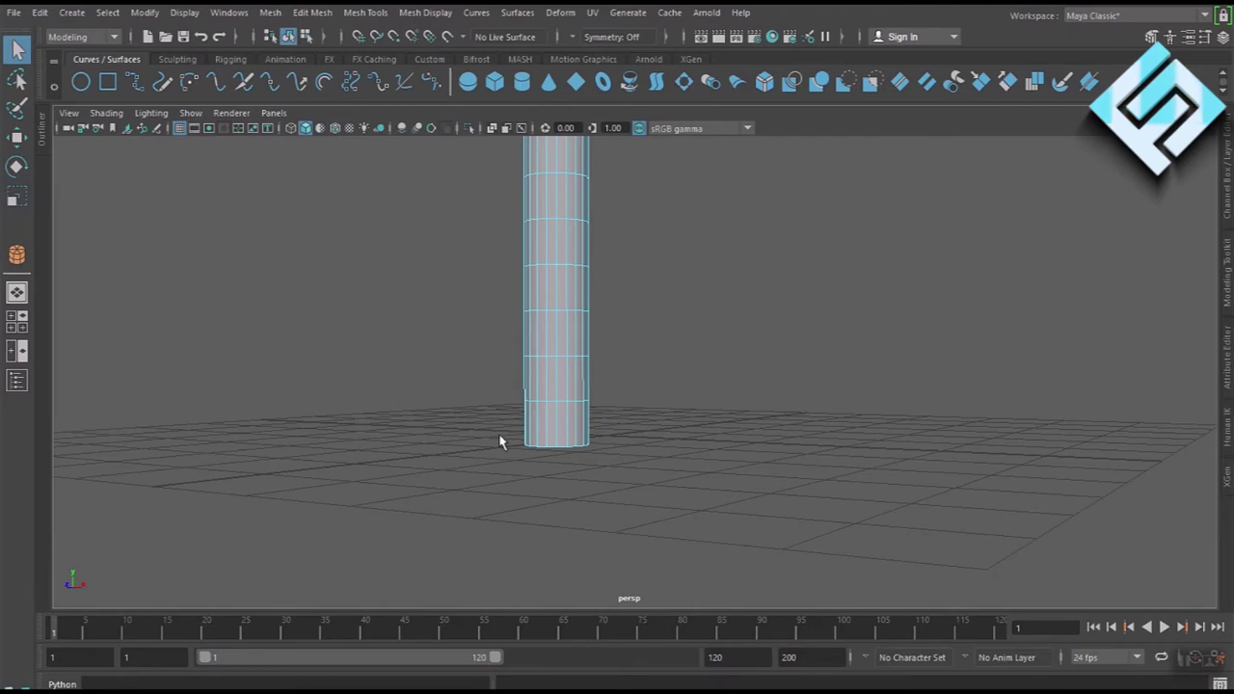
pyautogui.moveTo(581, 447); pyautogui.dragTo(626, 463)
pyautogui.scroll(2, 622, 472)
pyautogui.keyDown('alt'); pyautogui.moveTo(565, 553); pyautogui.dragTo(650, 457); pyautogui.keyUp('alt')
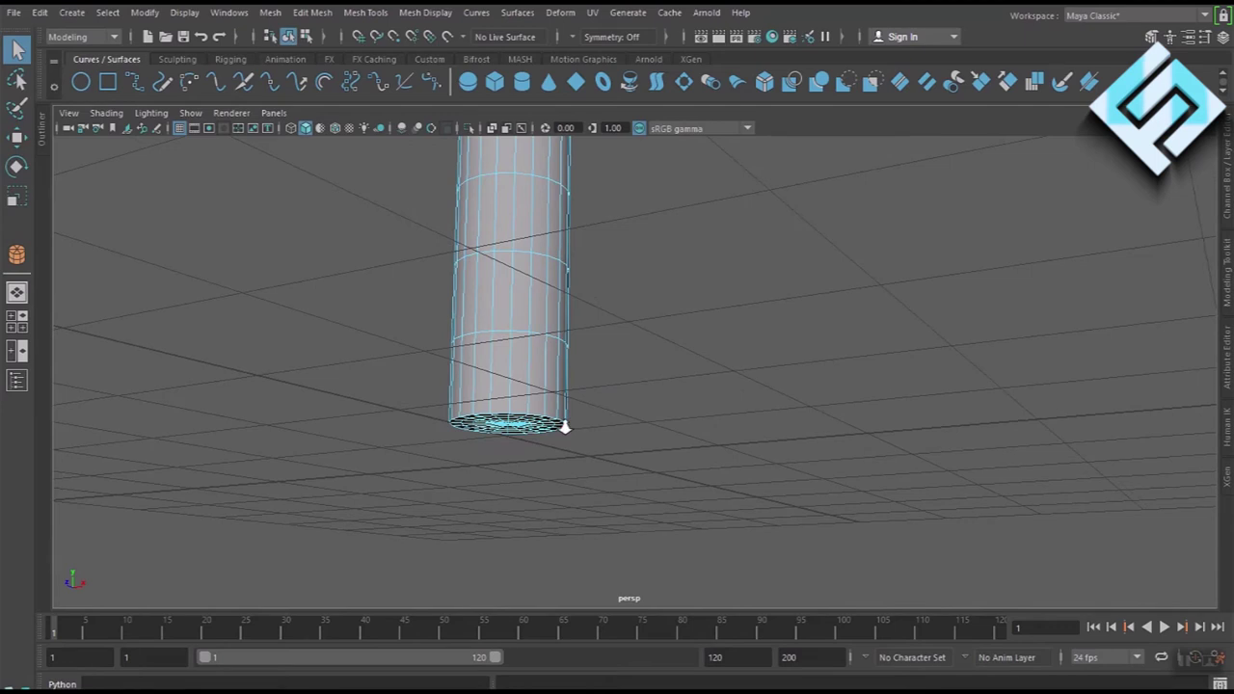
pyautogui.keyDown('alt'); pyautogui.moveTo(565, 424); pyautogui.dragTo(541, 369); pyautogui.keyUp('alt')
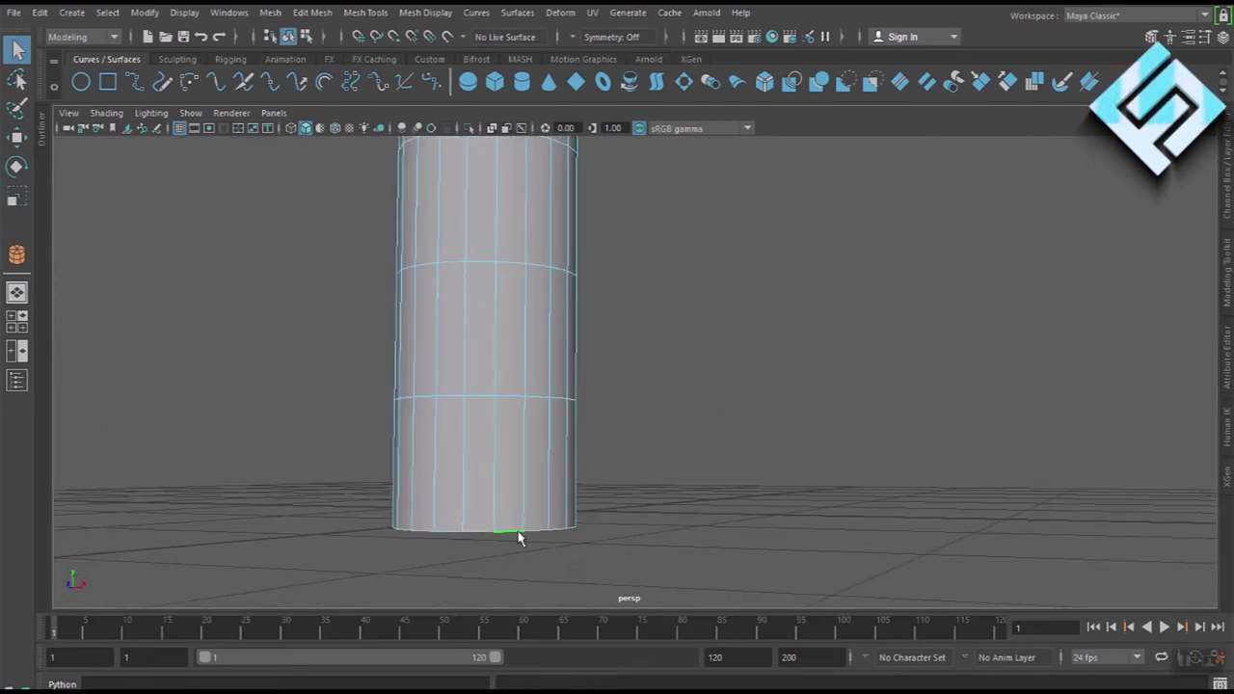
pyautogui.keyDown('alt'); pyautogui.moveTo(620, 463); pyautogui.dragTo(644, 450); pyautogui.keyUp('alt')
pyautogui.keyDown('alt'); pyautogui.moveTo(692, 394); pyautogui.dragTo(697, 429); pyautogui.keyUp('alt')
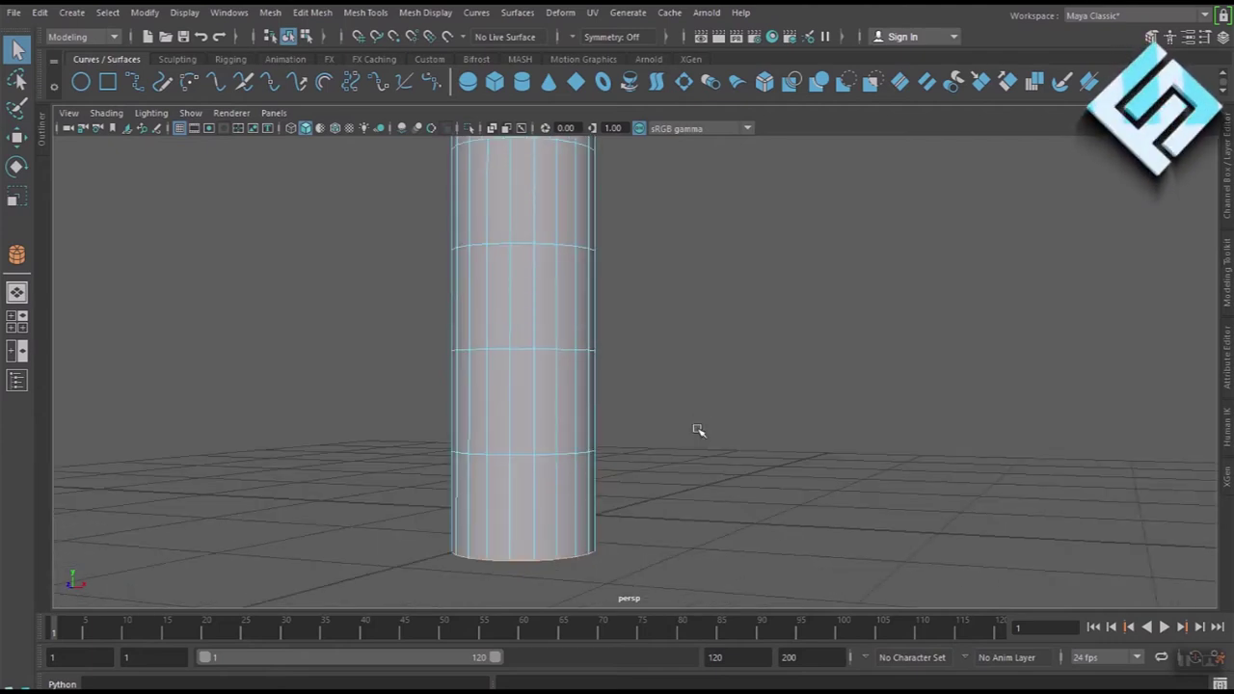
# Step: Scale the base edge loop outward into a flare and pinch a low ring inward
pyautogui.press('r')
pyautogui.moveTo(522, 550); pyautogui.dragTo(600, 544)
pyautogui.click(815, 514)
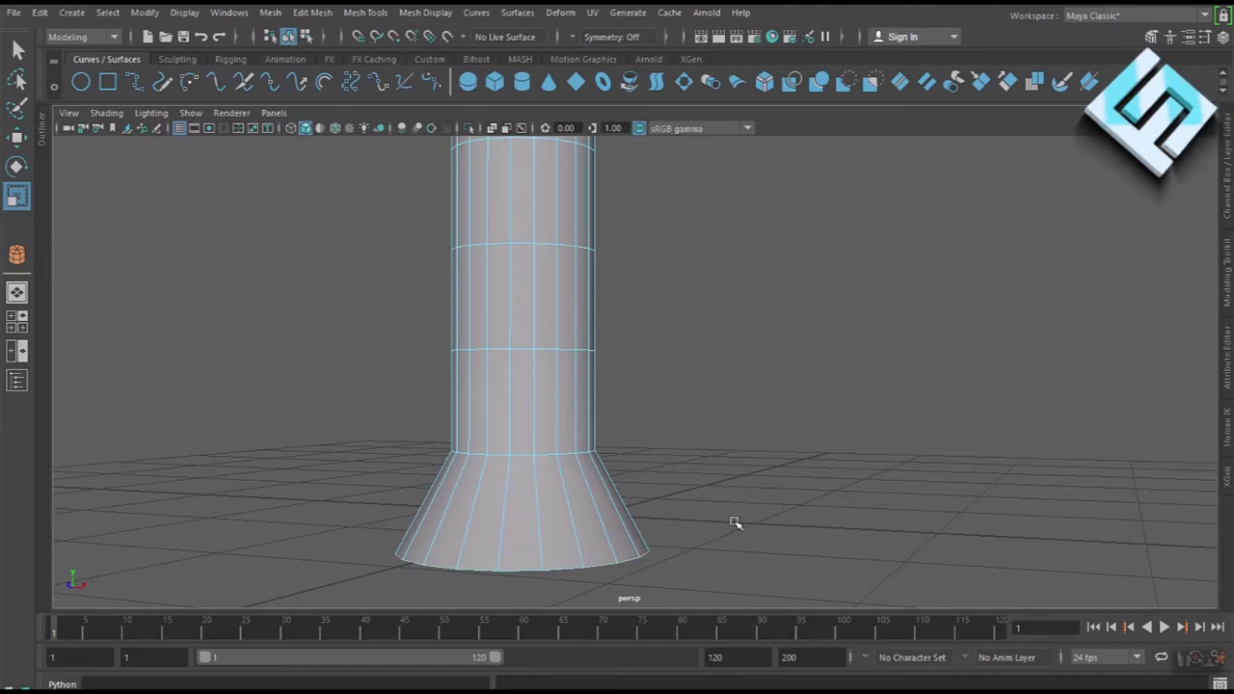
pyautogui.moveTo(727, 402)
pyautogui.keyDown('alt'); pyautogui.mouseDown(button='right')
pyautogui.moveTo(749, 493)
pyautogui.moveTo(752, 437)
pyautogui.moveTo(752, 515)
pyautogui.moveTo(747, 482)
pyautogui.mouseUp(button='right'); pyautogui.keyUp('alt')
pyautogui.keyDown('alt'); pyautogui.moveTo(747, 482); pyautogui.dragTo(743, 491); pyautogui.keyUp('alt')
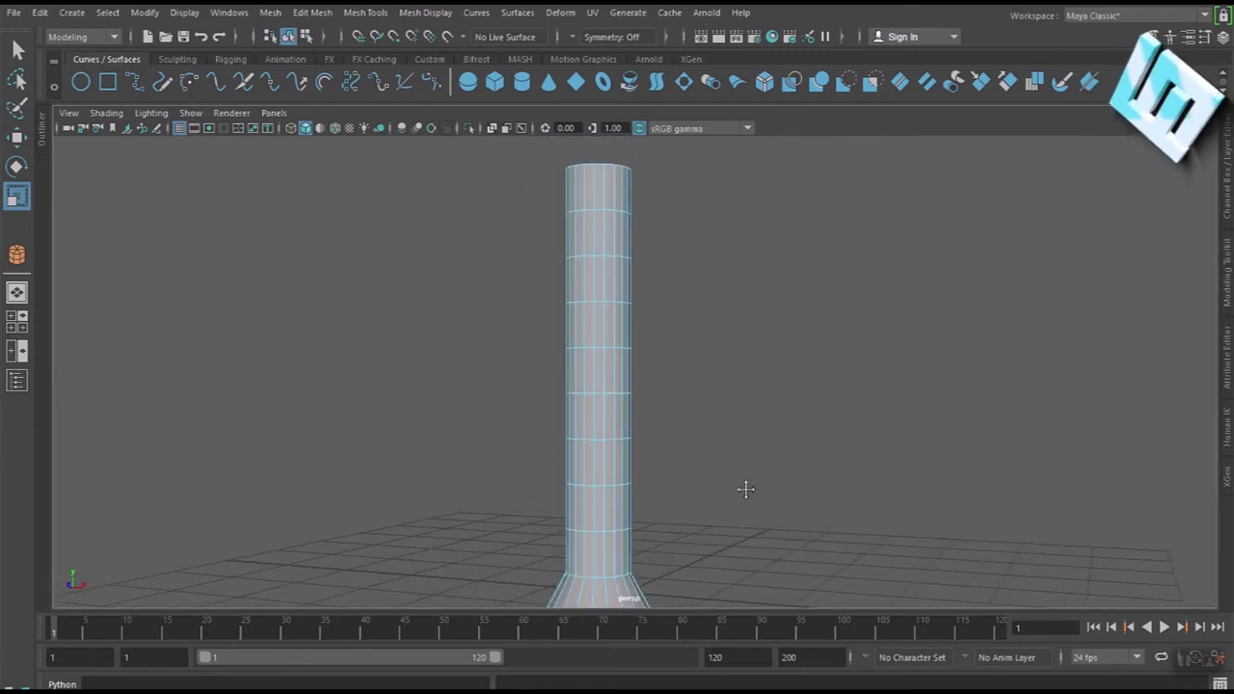
pyautogui.click(573, 485)
pyautogui.click(708, 491)
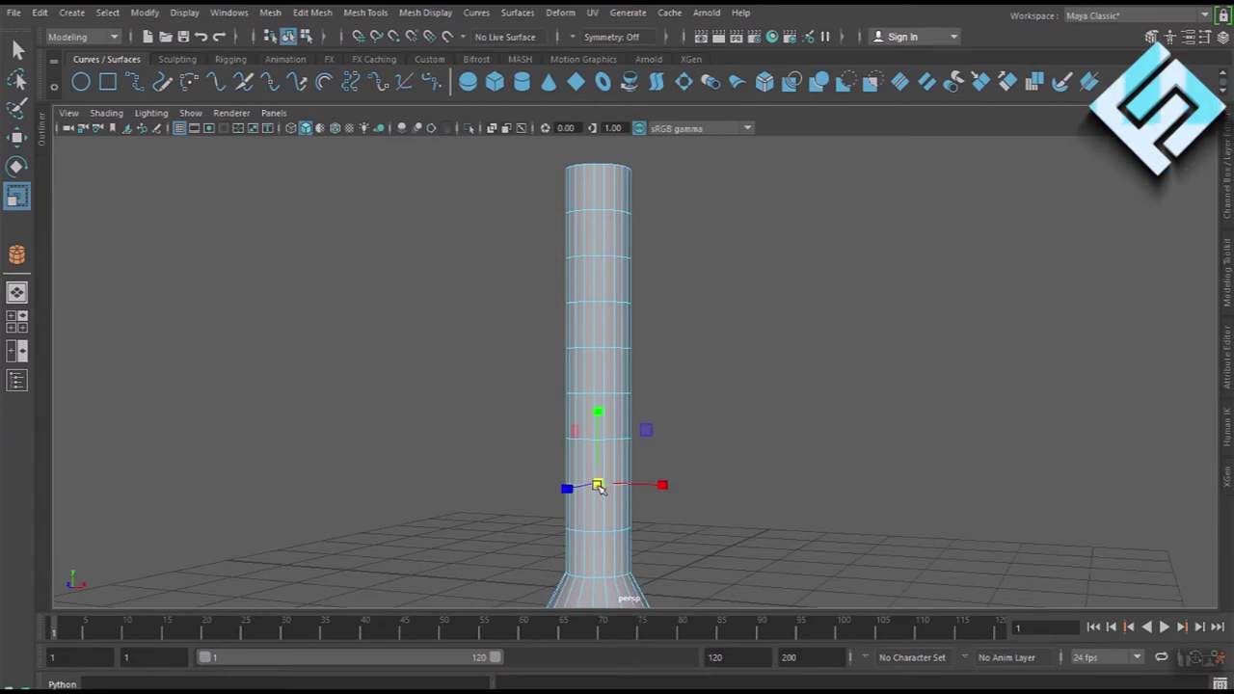
pyautogui.moveTo(600, 487); pyautogui.dragTo(605, 489)
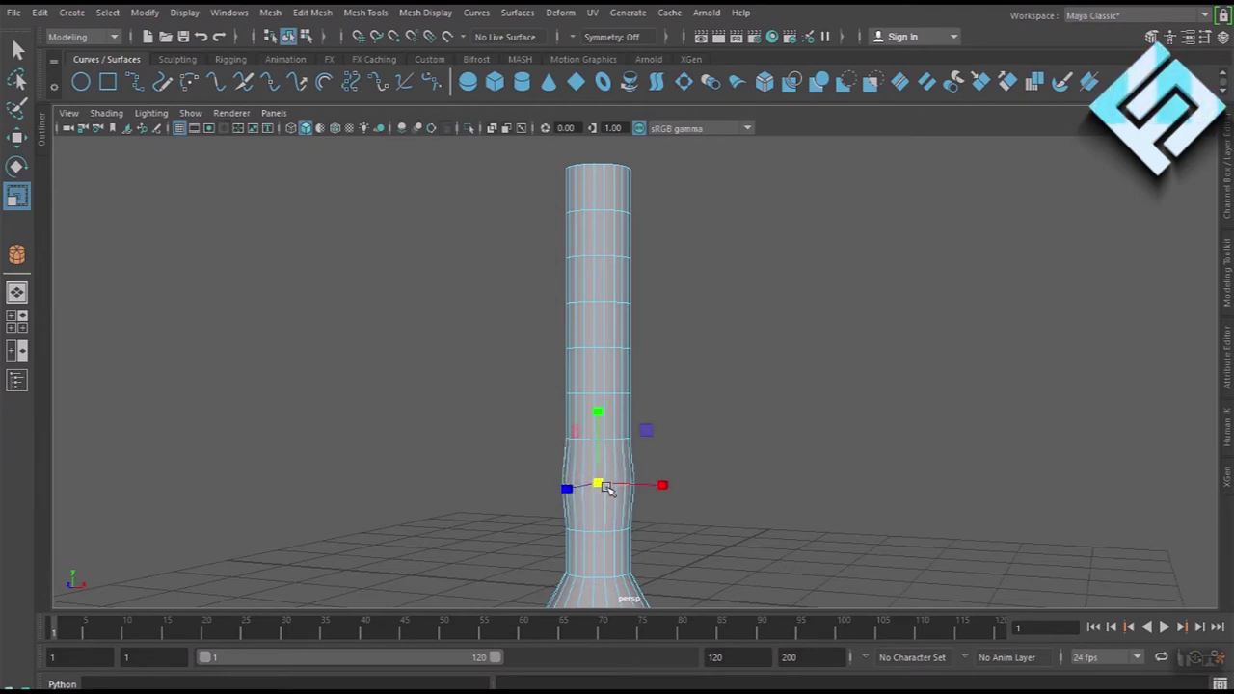
# Step: Bulge two middle edge loops outward and pinch the upper loops to narrow the top
pyautogui.doubleClick(599, 396)
pyautogui.moveTo(599, 394); pyautogui.dragTo(603, 395)
pyautogui.doubleClick(598, 302)
pyautogui.moveTo(599, 304); pyautogui.dragTo(601, 303)
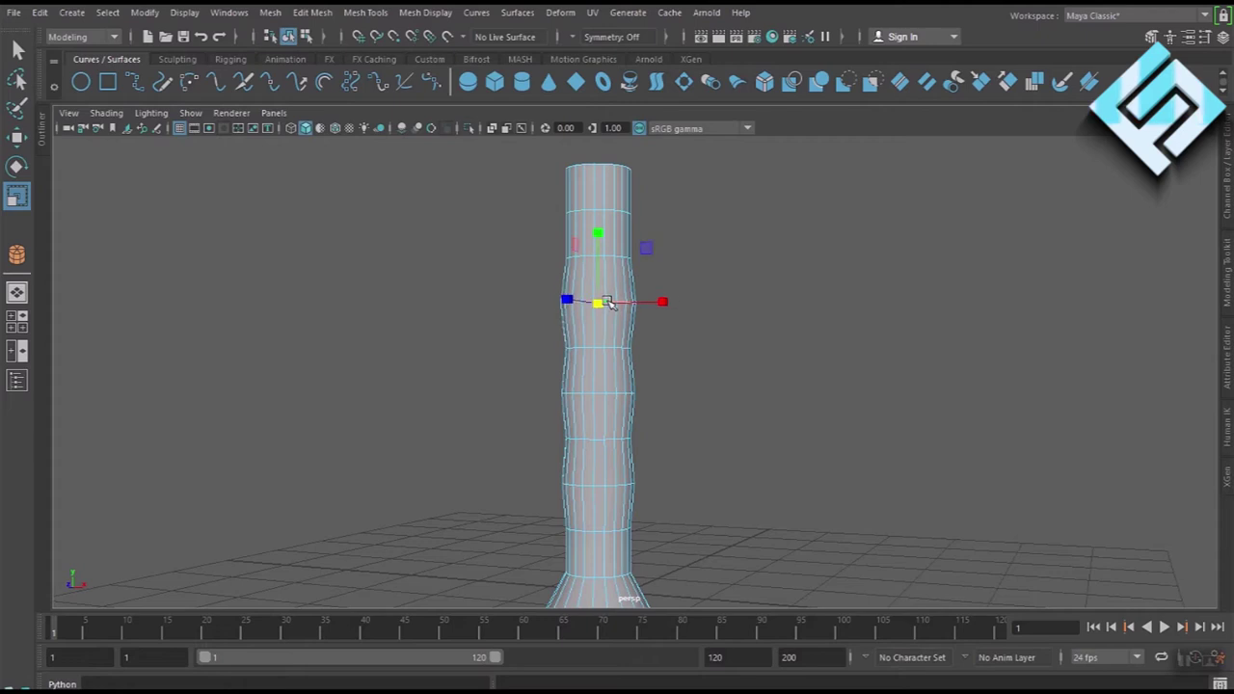
pyautogui.keyDown('alt'); pyautogui.moveTo(694, 311); pyautogui.dragTo(698, 405); pyautogui.keyUp('alt')
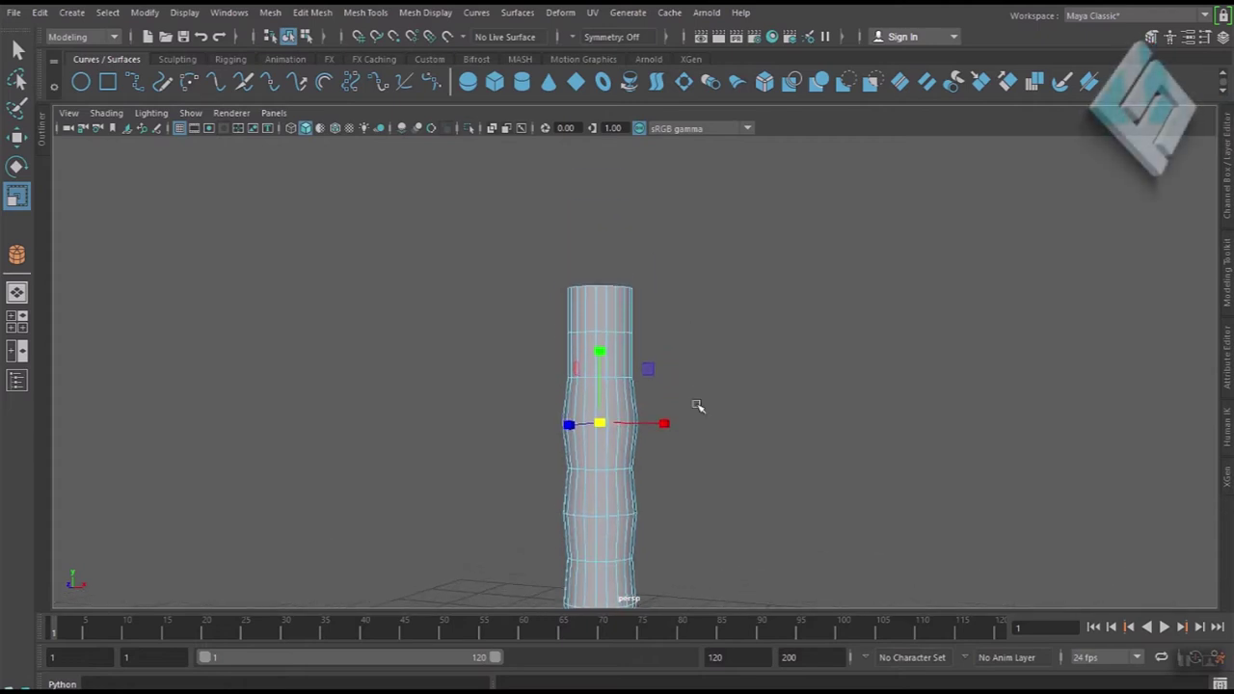
pyautogui.doubleClick(602, 333)
pyautogui.moveTo(599, 336); pyautogui.dragTo(588, 344)
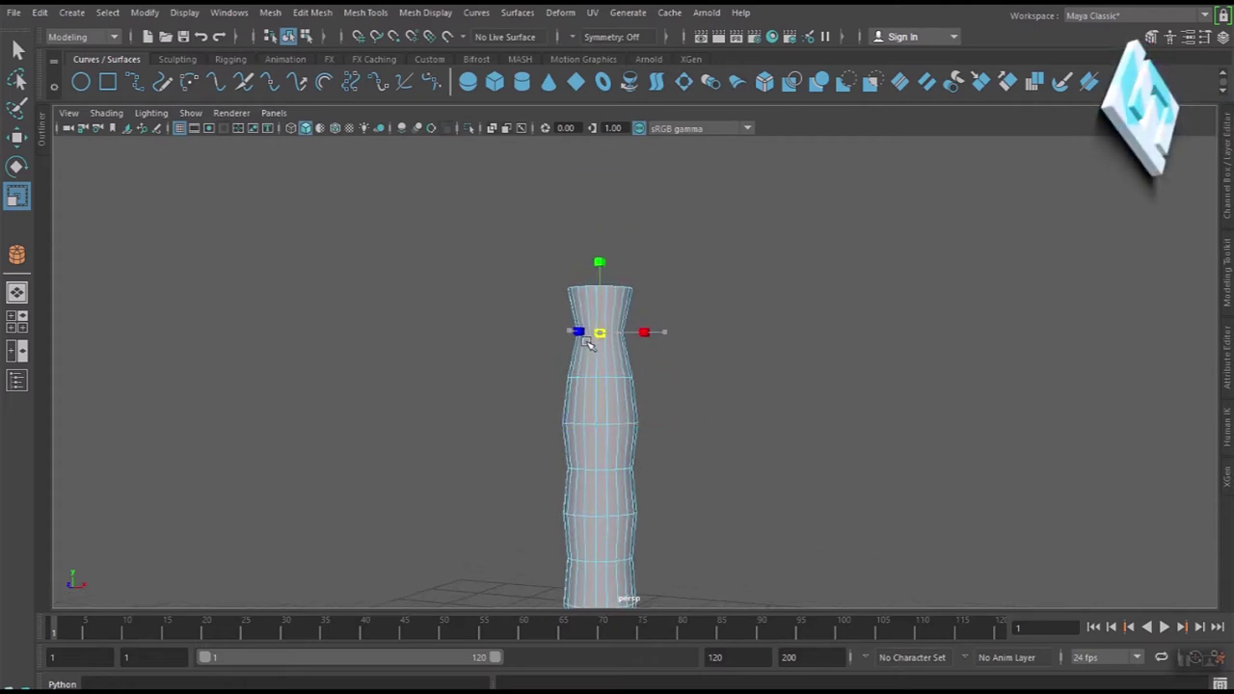
pyautogui.doubleClick(598, 287)
pyautogui.moveTo(598, 286); pyautogui.dragTo(577, 299)
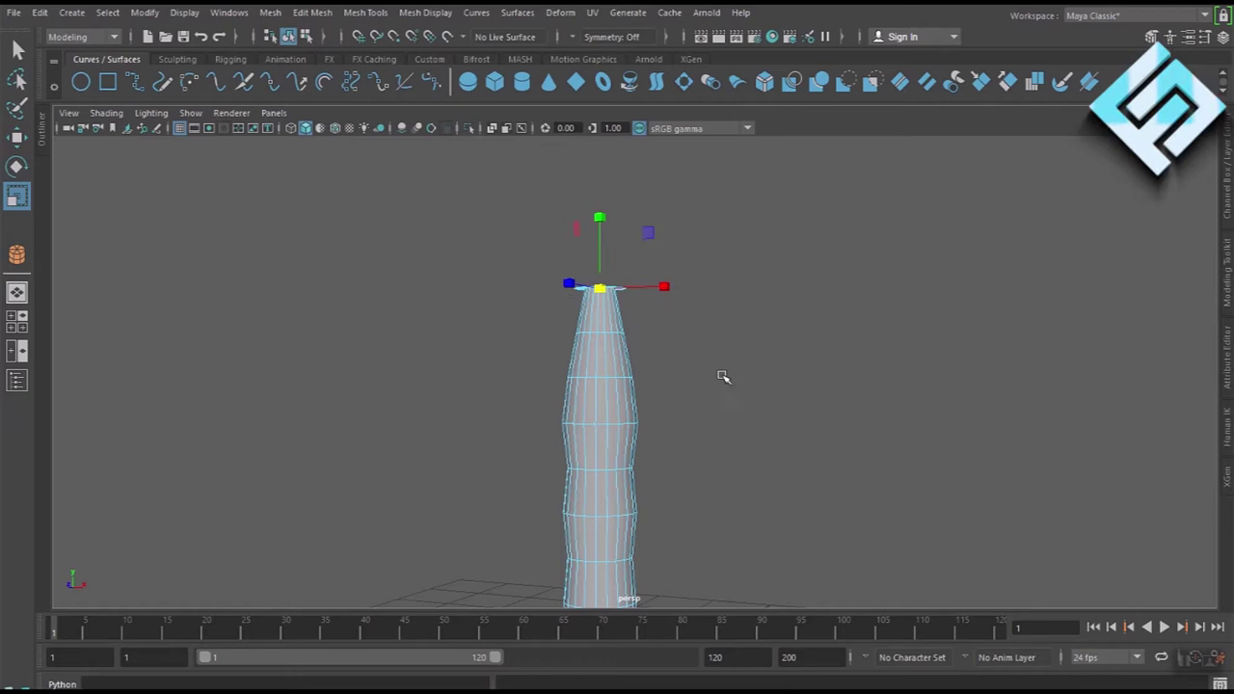
pyautogui.moveTo(787, 472)
pyautogui.keyDown('alt'); pyautogui.mouseDown()
pyautogui.moveTo(663, 520)
pyautogui.moveTo(697, 523)
pyautogui.moveTo(705, 512)
pyautogui.mouseUp(); pyautogui.keyUp('alt')
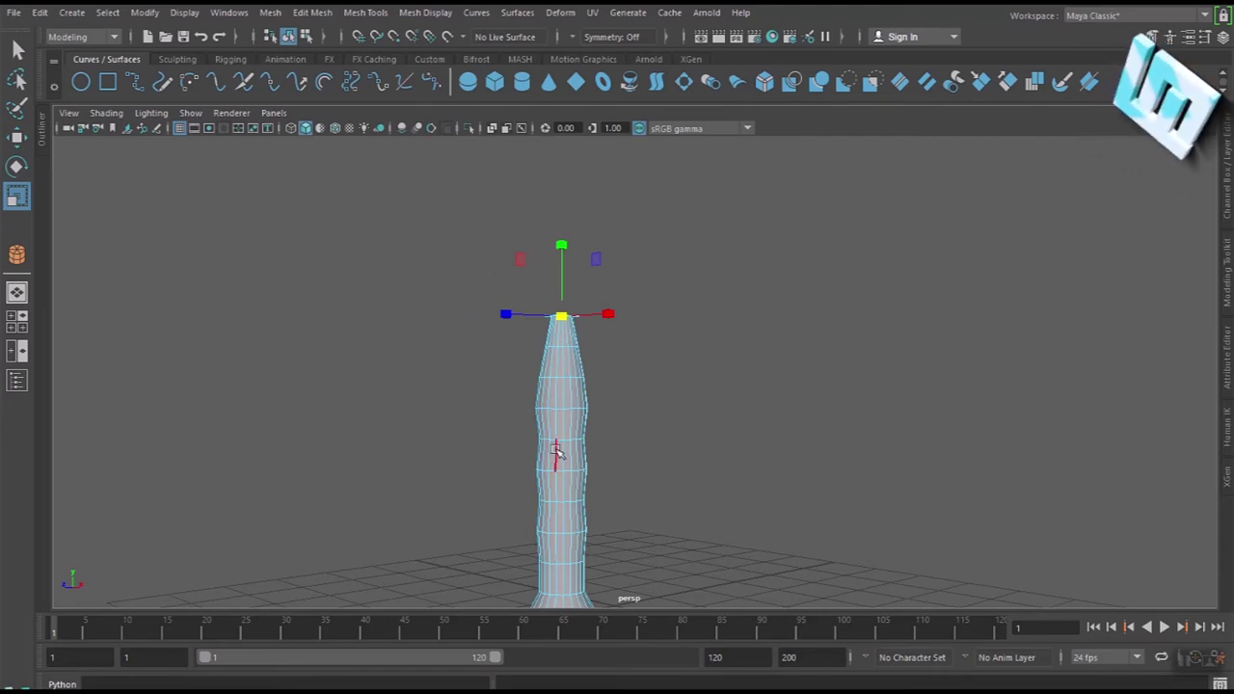
pyautogui.moveTo(555, 448); pyautogui.dragTo(628, 221, button='right')
# Step: Reselect the column in edge mode and select its top edge loop
pyautogui.click(758, 530)
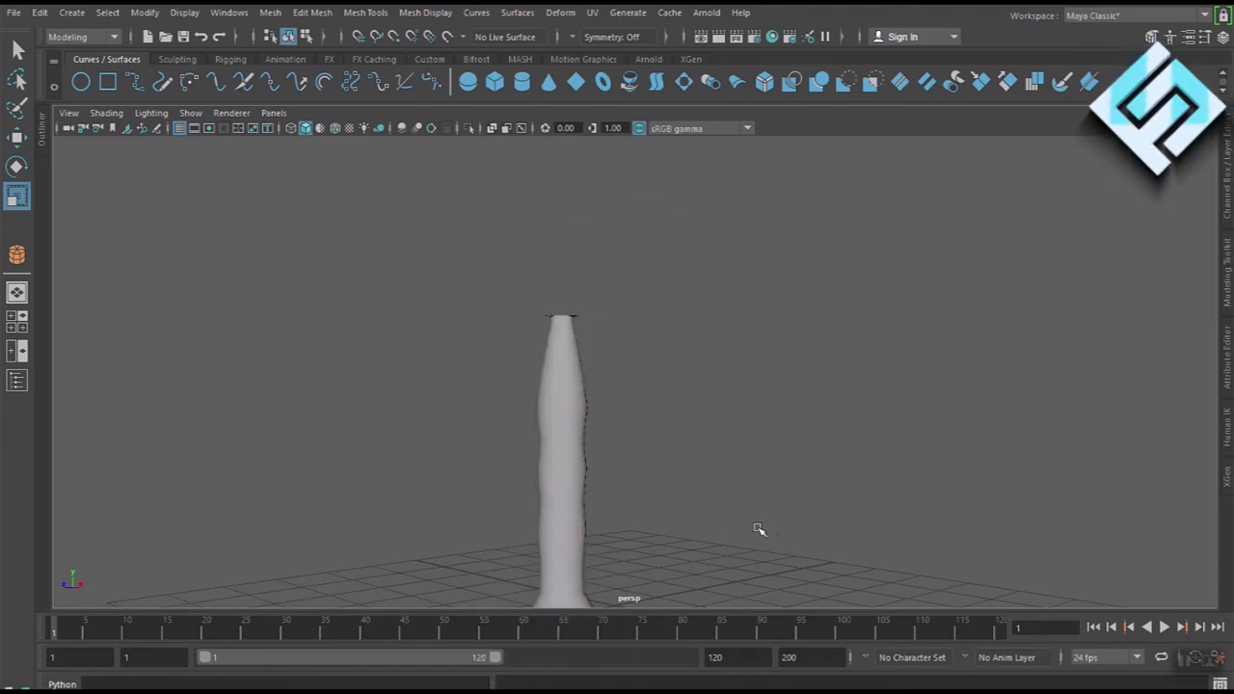
pyautogui.moveTo(628, 545)
pyautogui.keyDown('alt'); pyautogui.mouseDown()
pyautogui.moveTo(643, 578)
pyautogui.moveTo(584, 509)
pyautogui.mouseUp(); pyautogui.keyUp('alt')
pyautogui.click(542, 429)
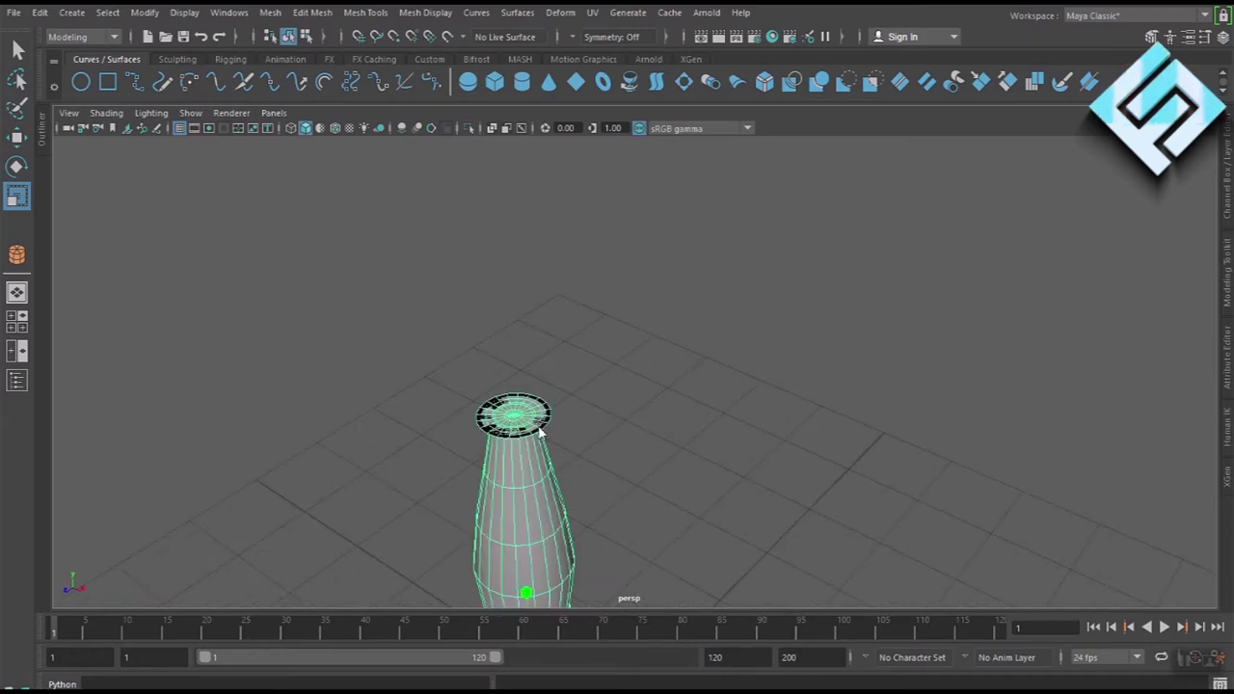
pyautogui.moveTo(542, 432); pyautogui.dragTo(537, 212, button='right')
pyautogui.doubleClick(553, 425)
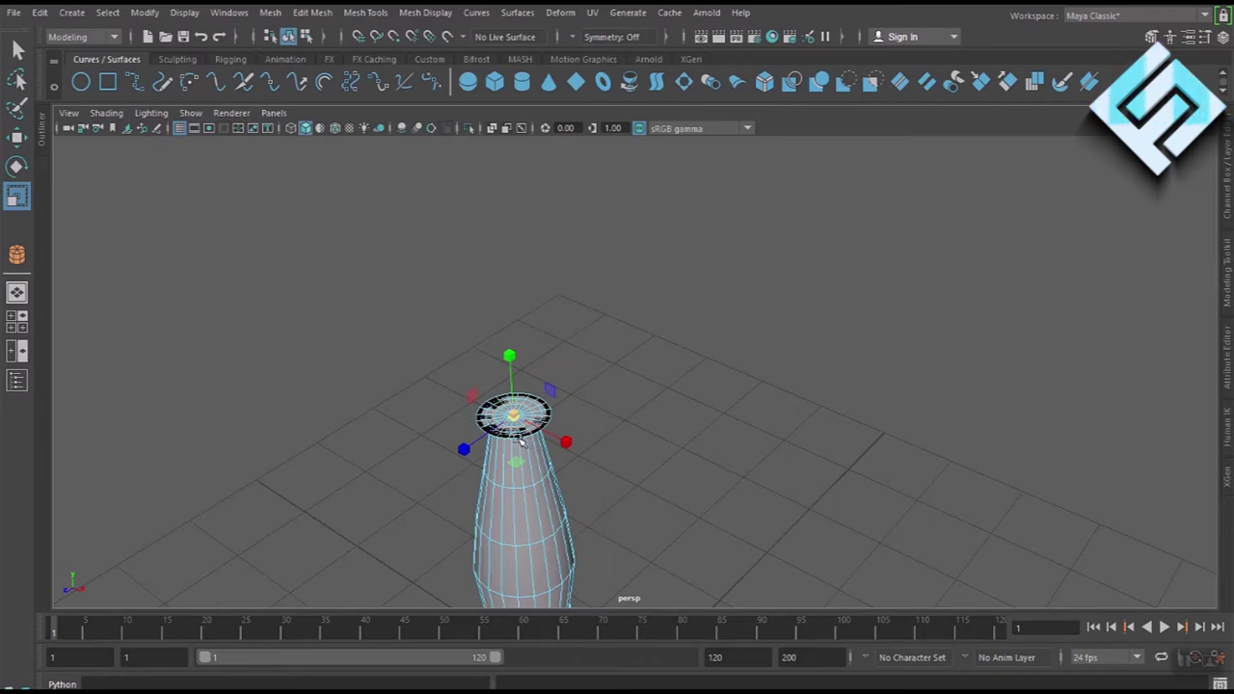
# Step: Scale the top rim outward, then back down to a narrow tip
pyautogui.moveTo(552, 434); pyautogui.dragTo(545, 427)
pyautogui.keyDown('alt'); pyautogui.moveTo(545, 427); pyautogui.dragTo(451, 509, button='middle'); pyautogui.keyUp('alt')
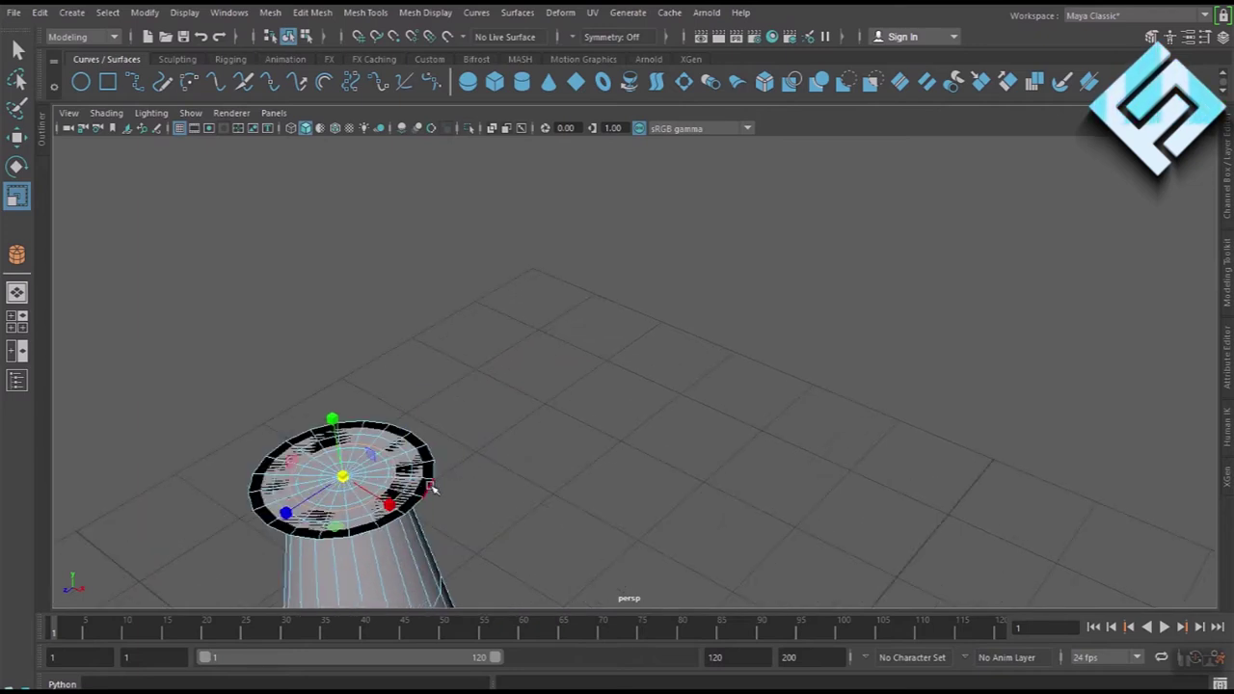
pyautogui.moveTo(345, 479); pyautogui.dragTo(270, 509)
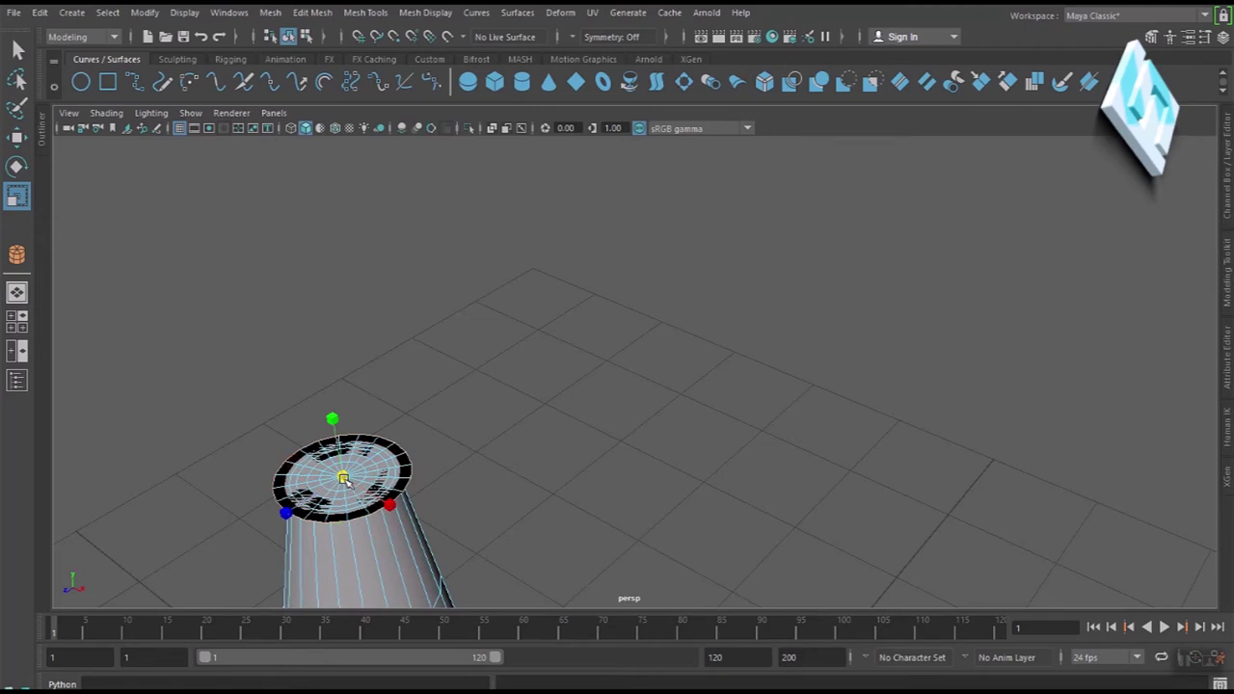
pyautogui.moveTo(376, 511); pyautogui.dragTo(328, 539)
pyautogui.keyDown('alt'); pyautogui.moveTo(327, 555); pyautogui.dragTo(436, 516, button='middle'); pyautogui.keyUp('alt')
pyautogui.keyDown('alt'); pyautogui.moveTo(436, 516); pyautogui.dragTo(609, 529); pyautogui.keyUp('alt')
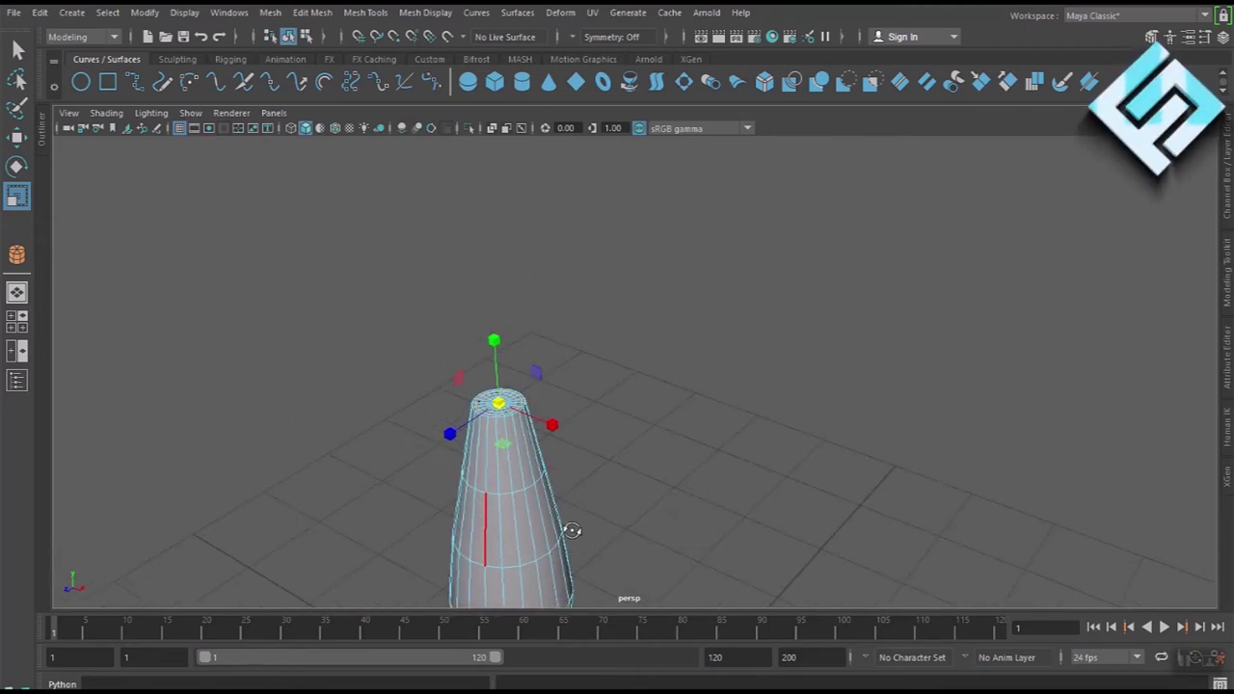
pyautogui.click(733, 524)
pyautogui.moveTo(732, 524)
pyautogui.keyDown('alt'); pyautogui.mouseDown()
pyautogui.moveTo(708, 454)
pyautogui.moveTo(738, 510)
pyautogui.moveTo(650, 531)
pyautogui.moveTo(719, 533)
pyautogui.mouseUp(); pyautogui.keyUp('alt')
# Step: Return the trunk to Object Mode and bring up Assign New Material for it
pyautogui.scroll(2, 719, 533)
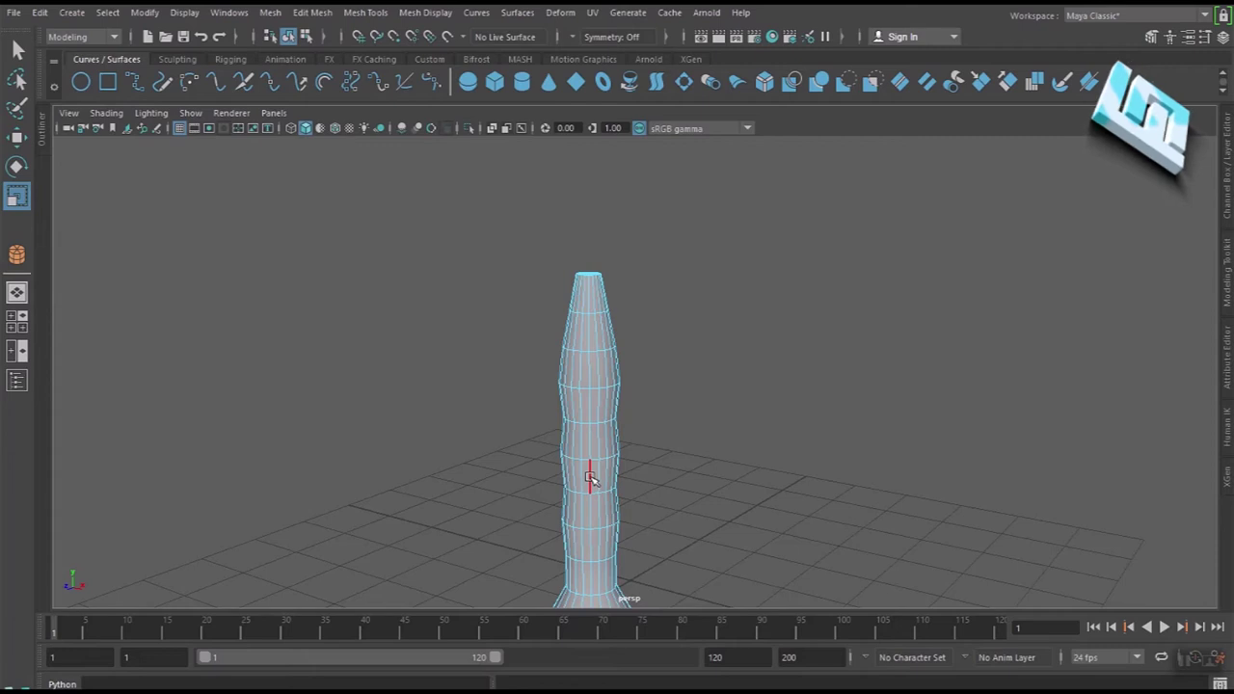
pyautogui.moveTo(590, 244); pyautogui.dragTo(660, 279, button='right')
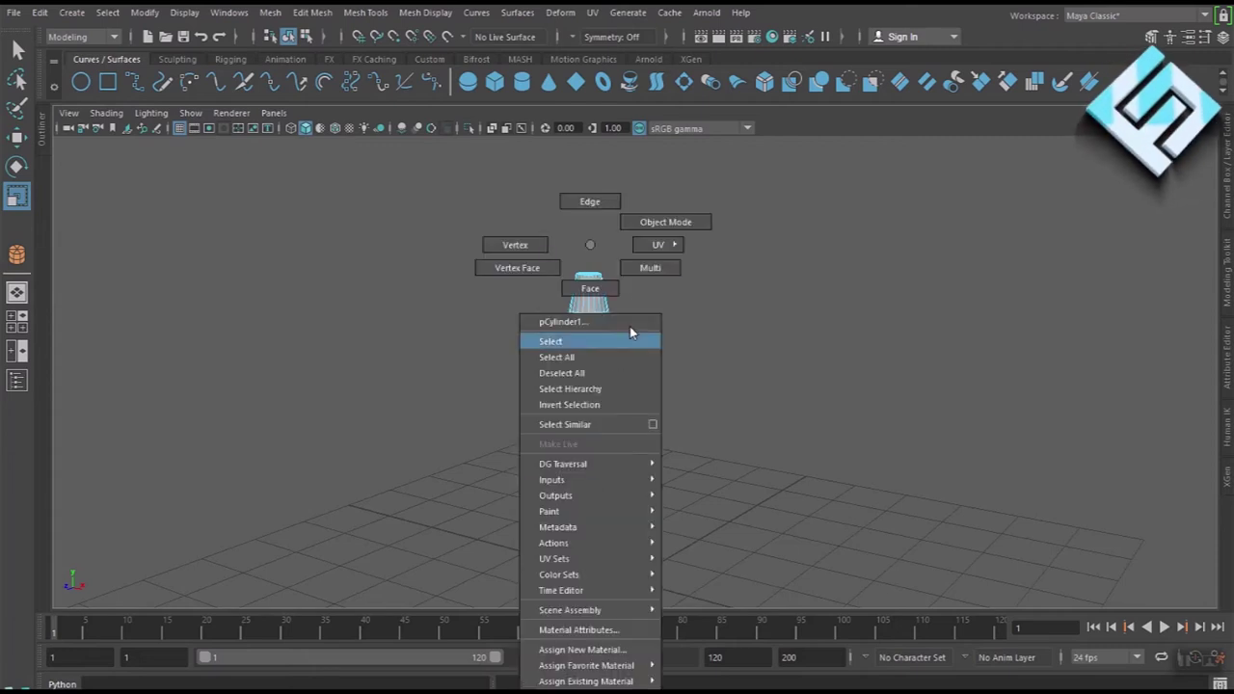
pyautogui.moveTo(600, 246); pyautogui.dragTo(677, 221, button='right')
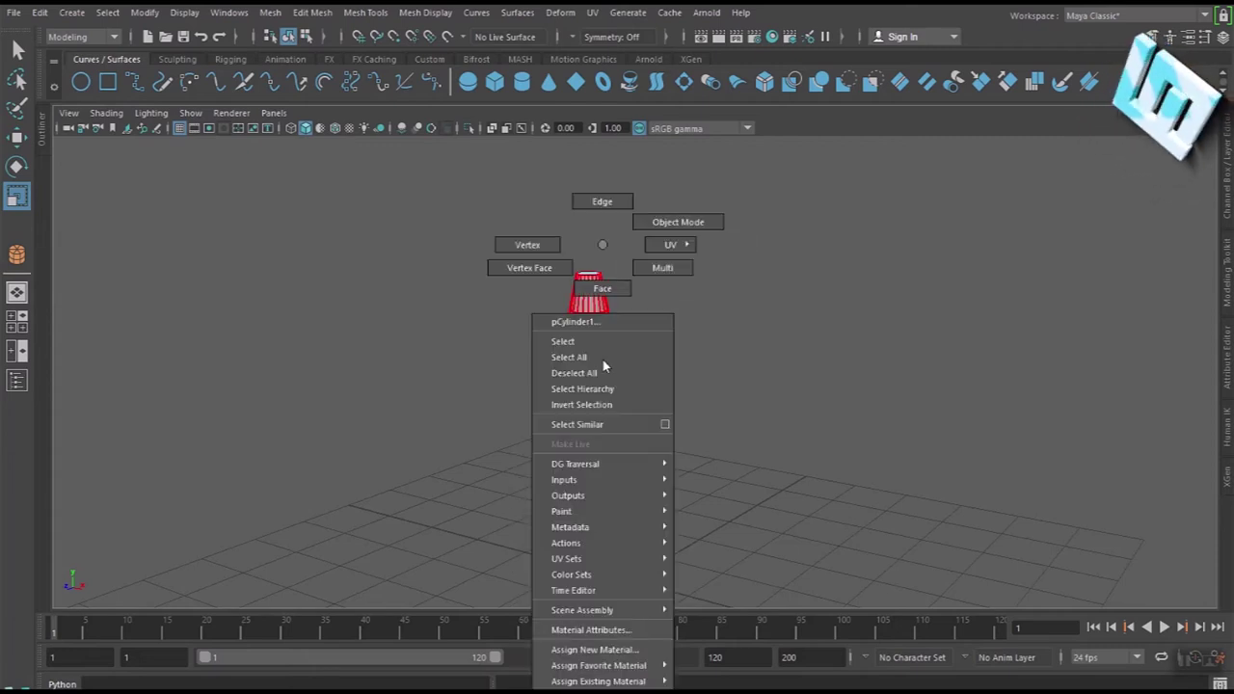
pyautogui.moveTo(613, 380); pyautogui.dragTo(659, 651, button='right')
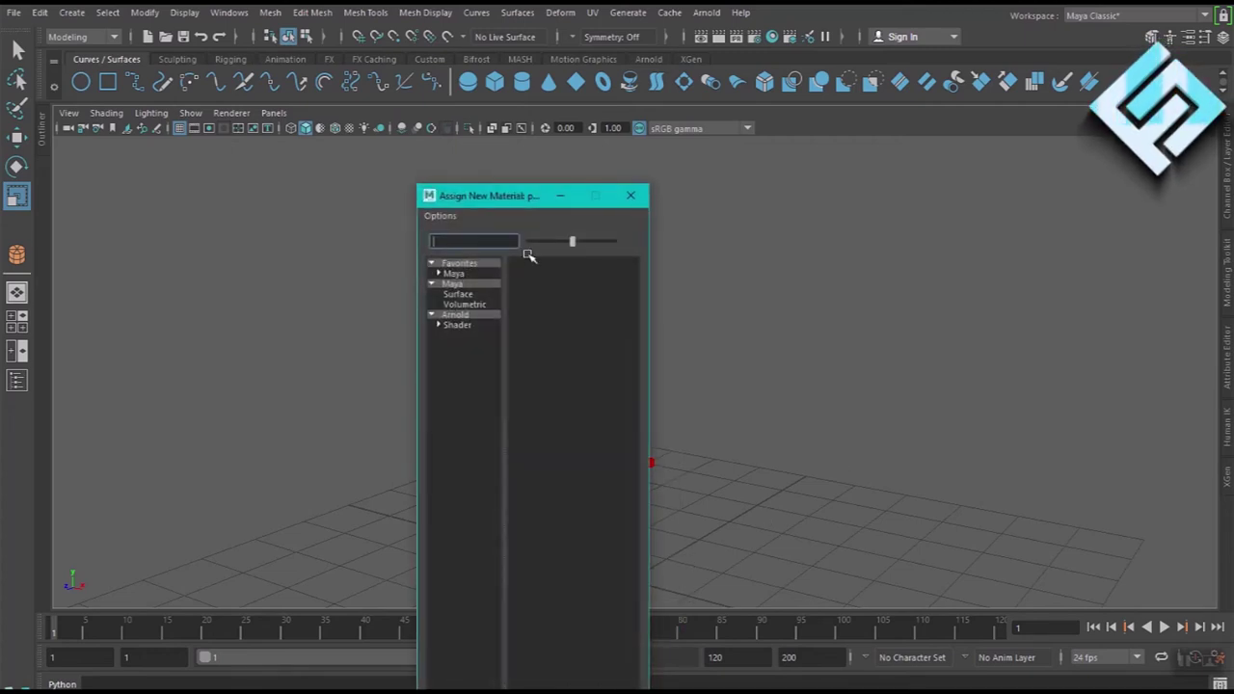
# Step: Assign a Lambert material (lambert2) to the trunk and set its Color to dark reddish-brown
pyautogui.click(559, 459)
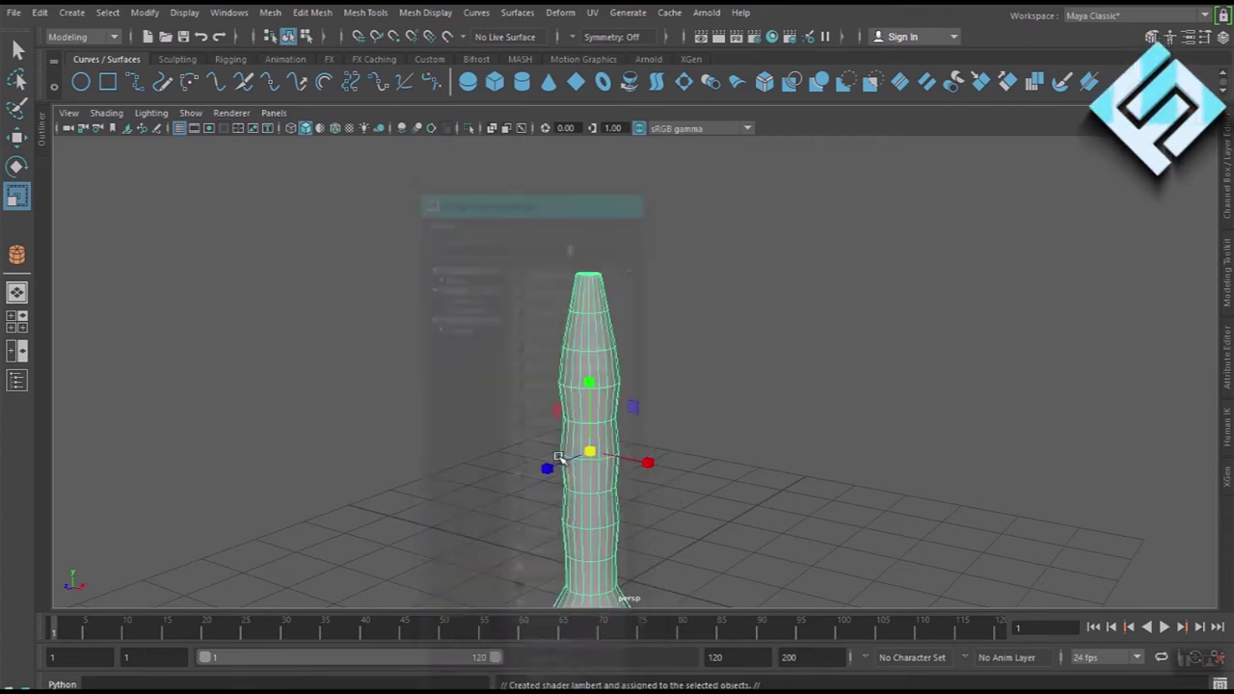
pyautogui.click(1228, 376)
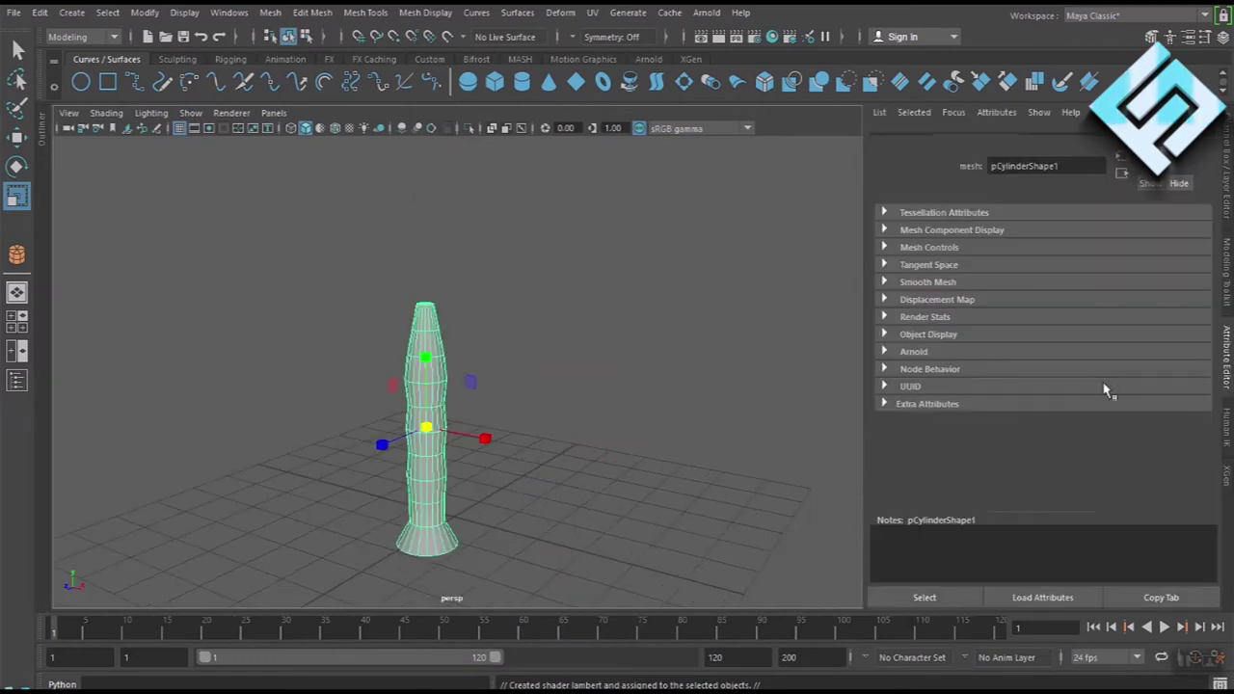
pyautogui.click(1109, 140)
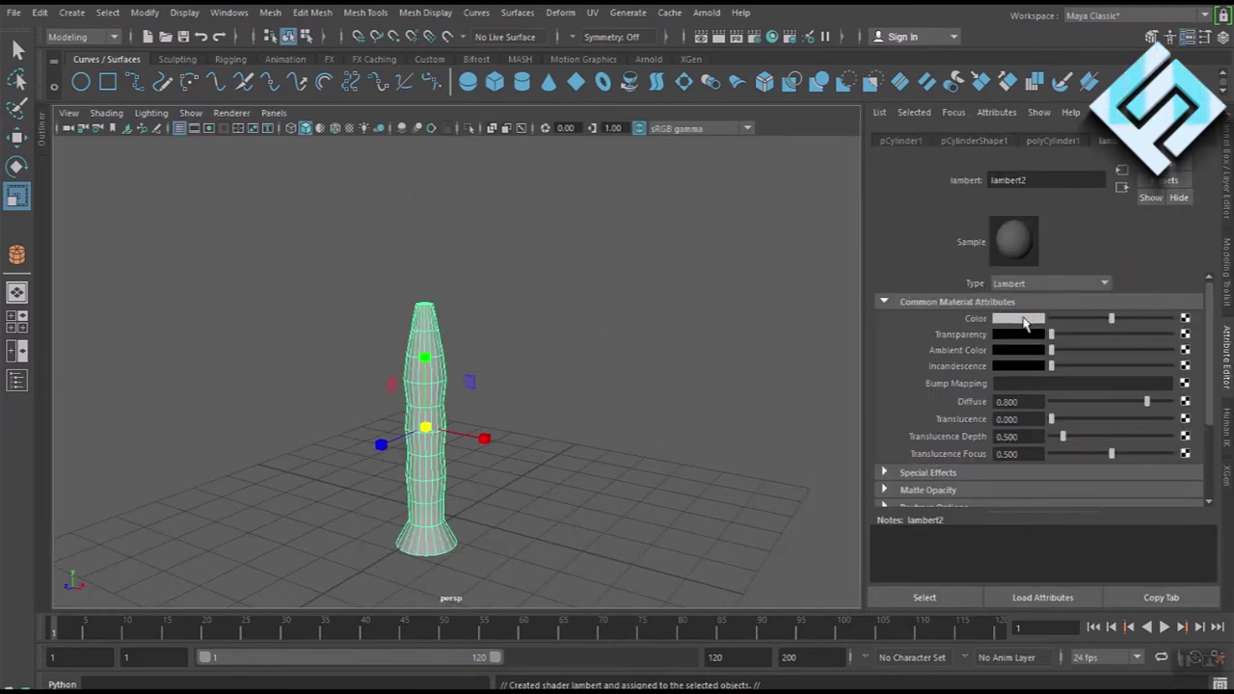
pyautogui.click(1020, 319)
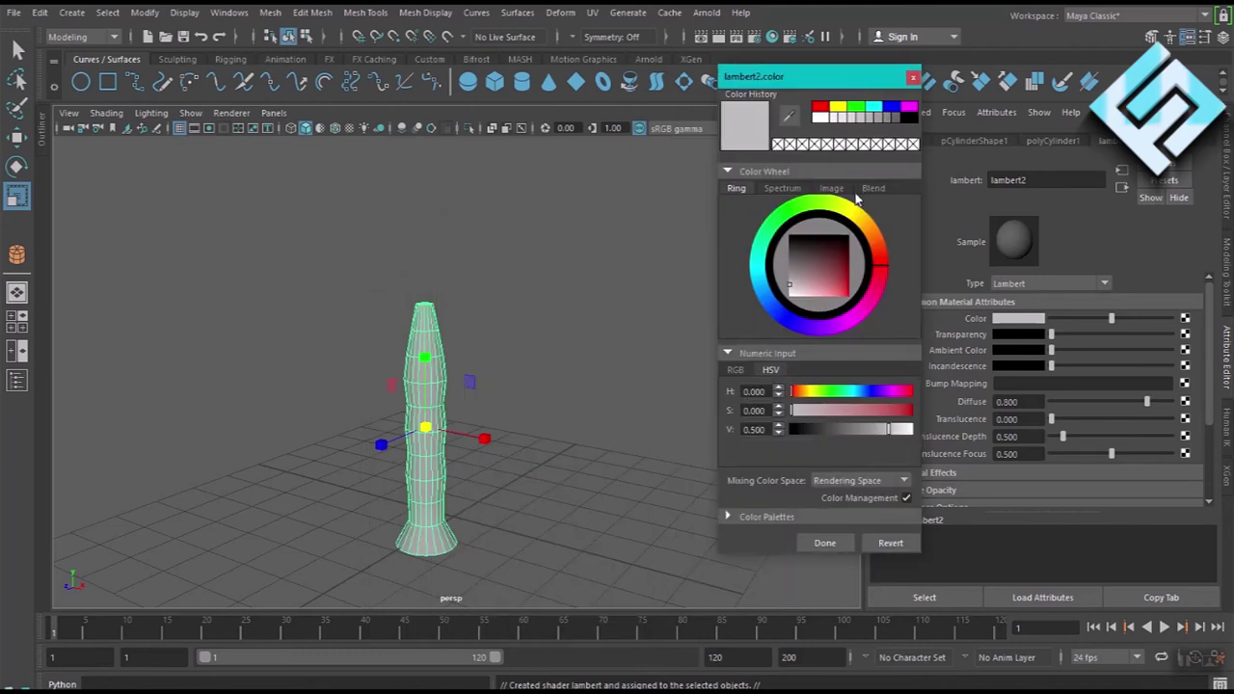
pyautogui.click(875, 248)
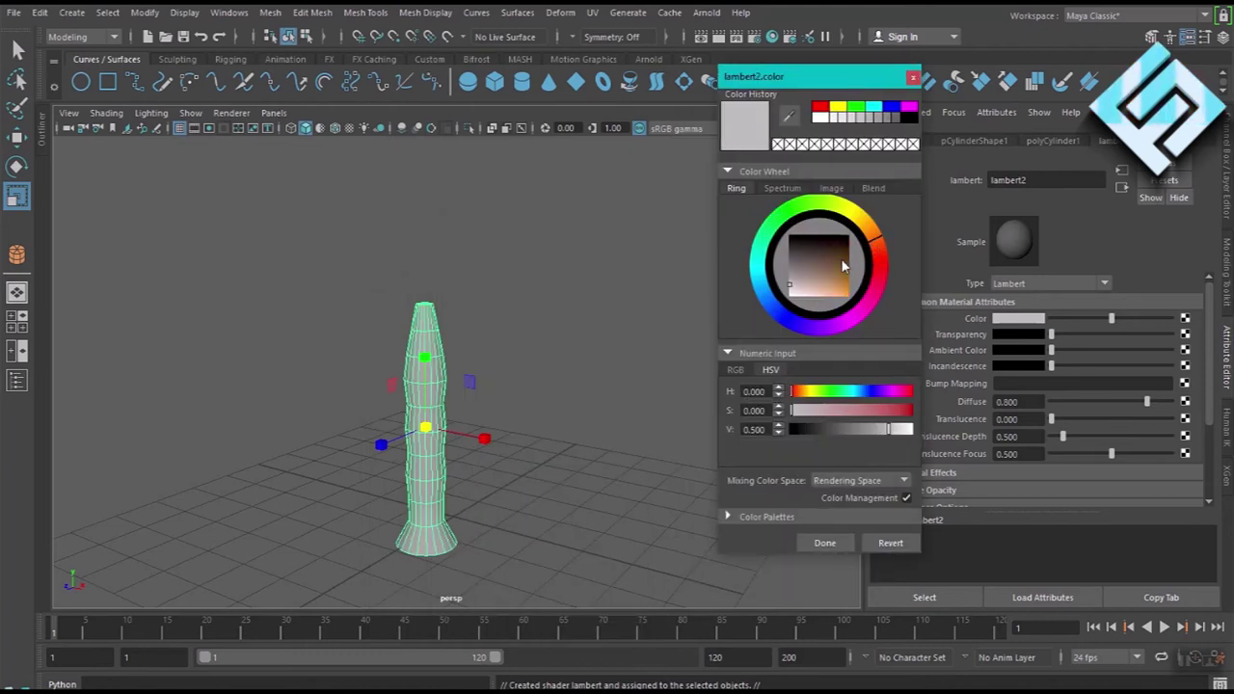
pyautogui.moveTo(844, 267); pyautogui.dragTo(852, 282)
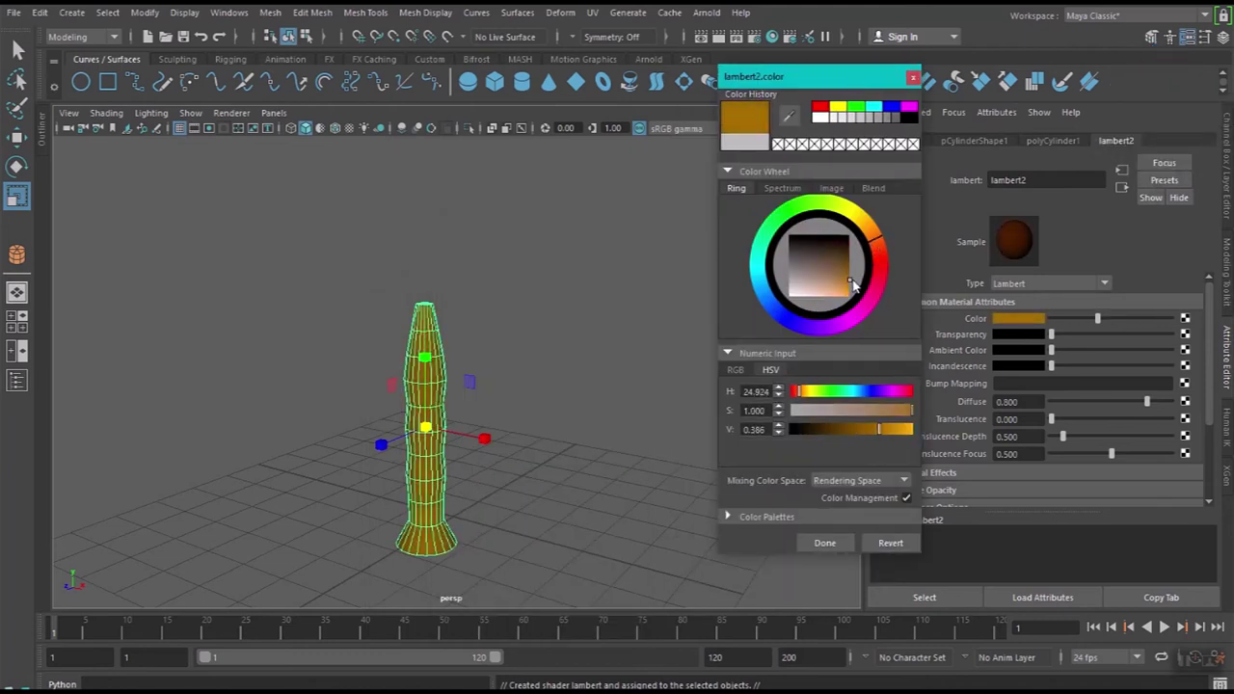
pyautogui.moveTo(875, 248); pyautogui.dragTo(847, 267)
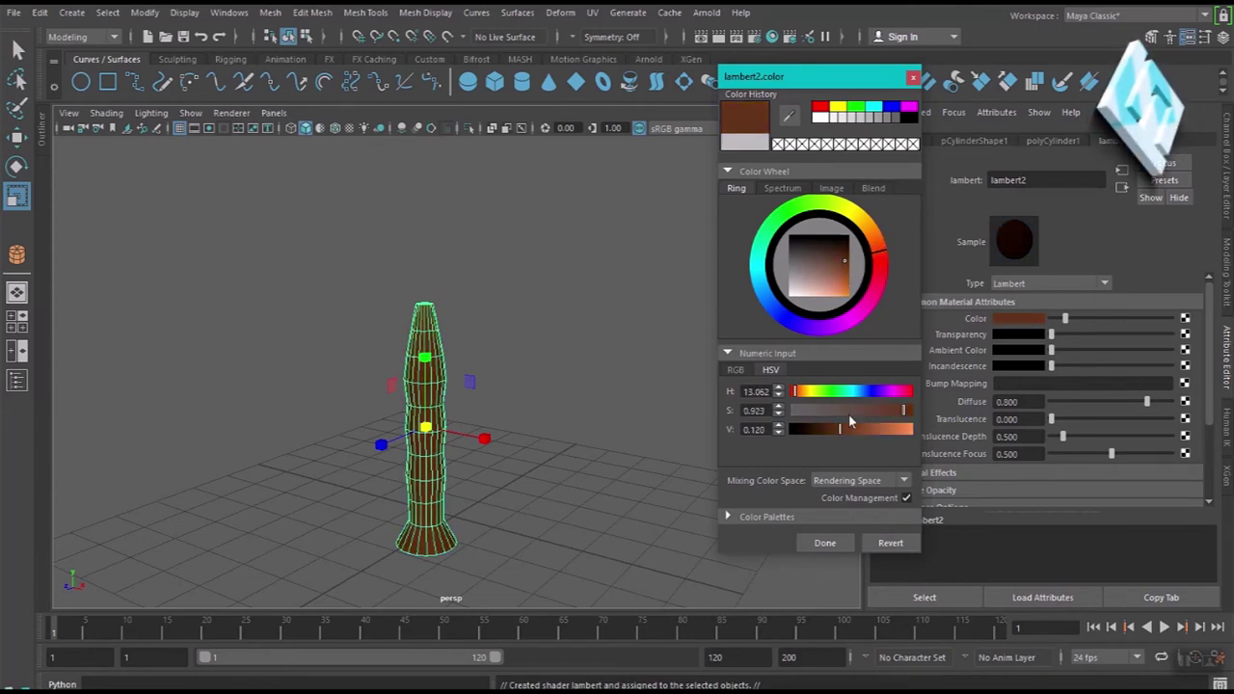
pyautogui.click(826, 542)
pyautogui.click(677, 441)
pyautogui.moveTo(562, 442)
pyautogui.keyDown('alt'); pyautogui.mouseDown(button='right')
pyautogui.moveTo(591, 473)
pyautogui.moveTo(518, 485)
pyautogui.mouseUp(button='right'); pyautogui.keyUp('alt')
pyautogui.keyDown('alt'); pyautogui.moveTo(518, 485); pyautogui.dragTo(602, 489, button='middle'); pyautogui.keyUp('alt')
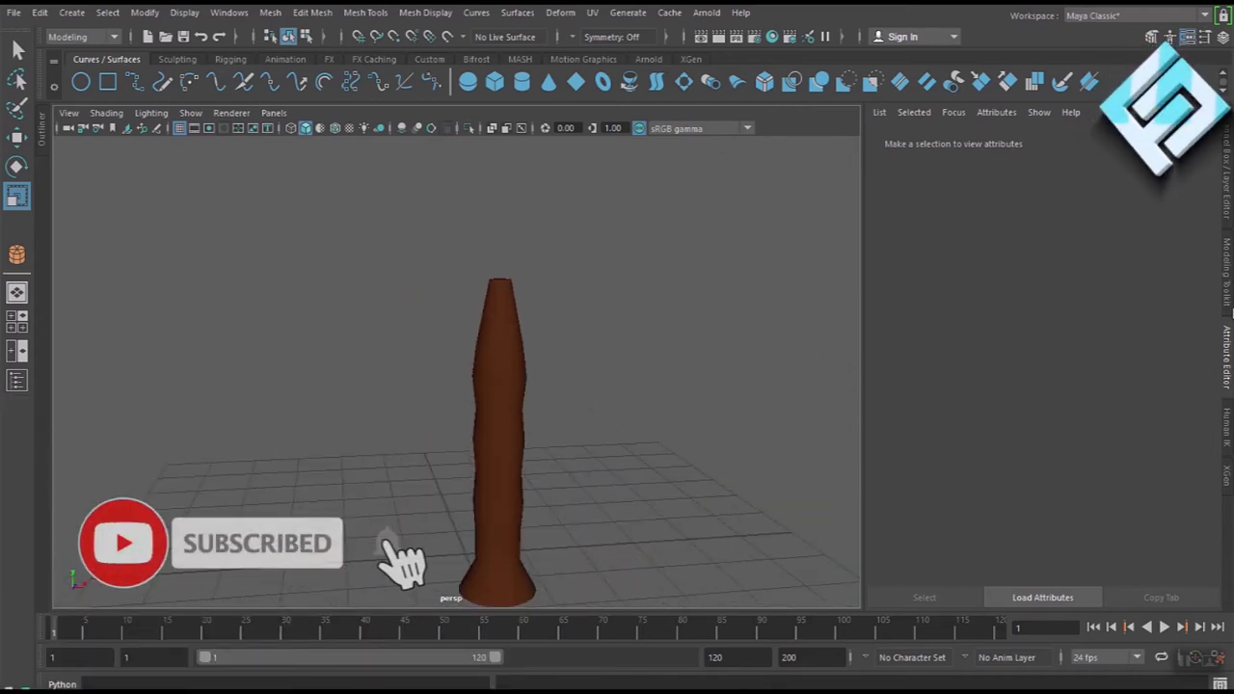
# Step: Hide the Attribute Editor and move the brown trunk to the right along X
pyautogui.hotkey('ctrl', 'a')
pyautogui.click(697, 431)
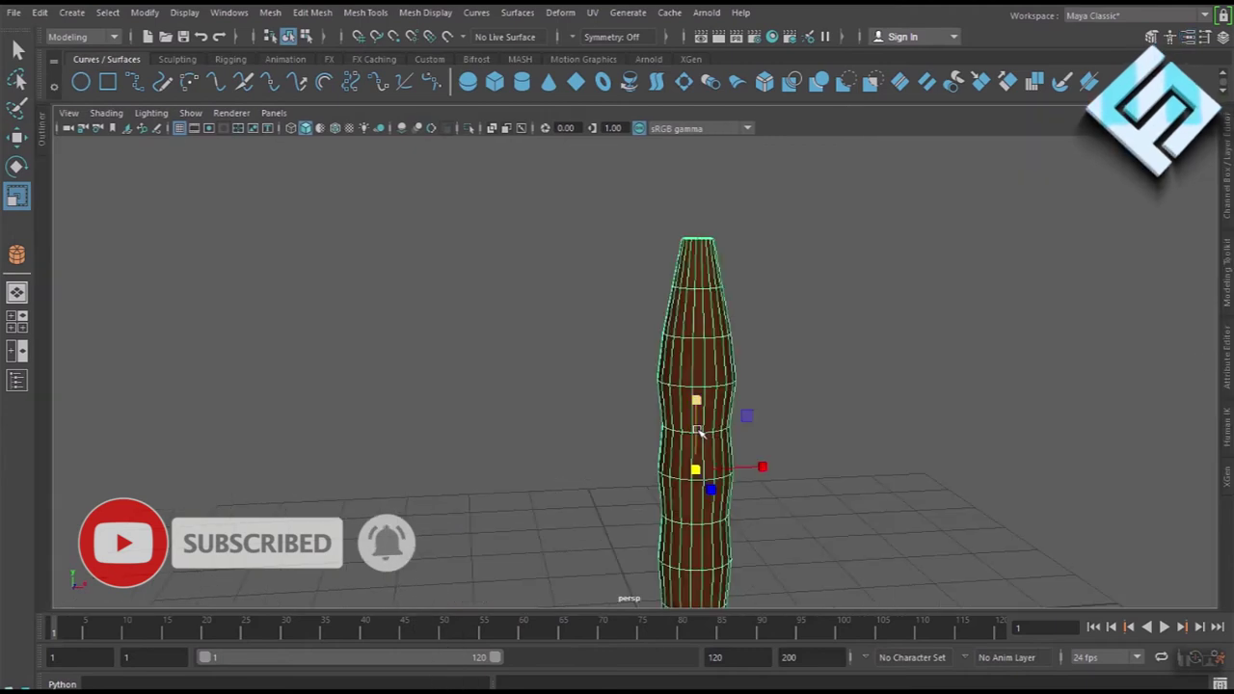
pyautogui.press('w')
pyautogui.moveTo(756, 468)
pyautogui.mouseDown()
pyautogui.moveTo(959, 358)
pyautogui.moveTo(984, 362)
pyautogui.mouseUp()
pyautogui.moveTo(984, 362)
pyautogui.keyDown('alt'); pyautogui.mouseDown(button='right')
pyautogui.moveTo(760, 450)
pyautogui.moveTo(799, 499)
pyautogui.moveTo(789, 492)
pyautogui.mouseUp(button='right'); pyautogui.keyUp('alt')
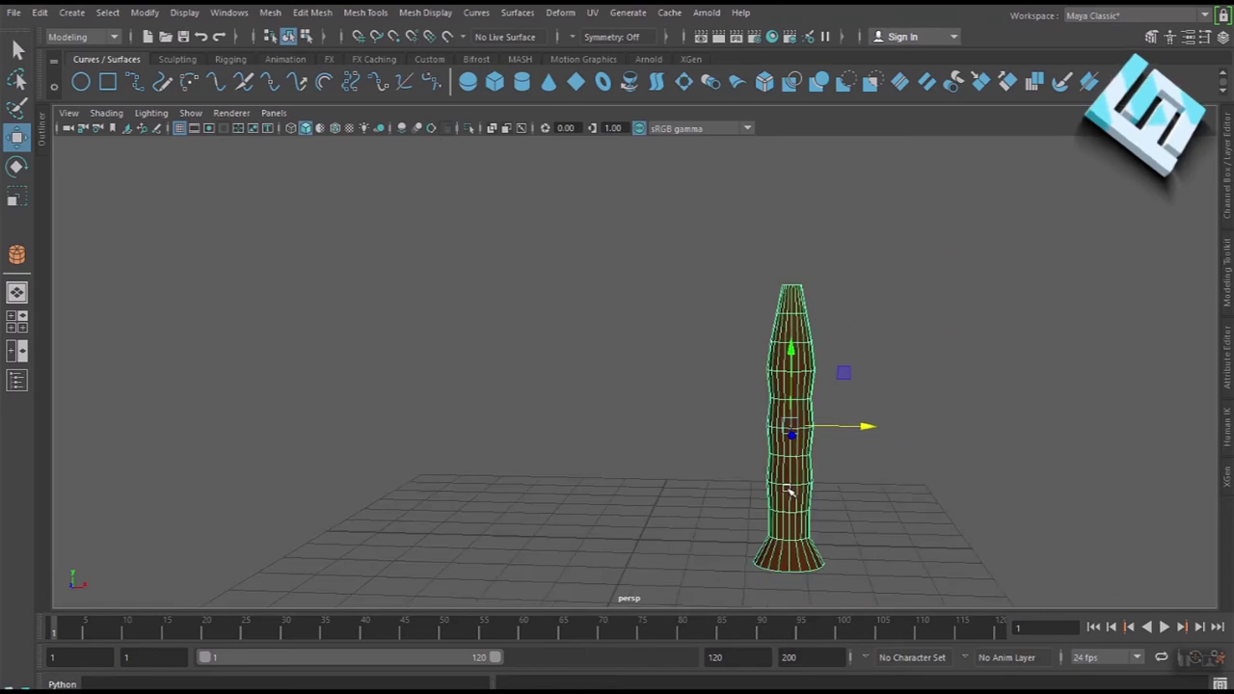
pyautogui.moveTo(708, 457)
pyautogui.keyDown('alt'); pyautogui.mouseDown()
pyautogui.moveTo(728, 468)
pyautogui.moveTo(661, 427)
pyautogui.mouseUp(); pyautogui.keyUp('alt')
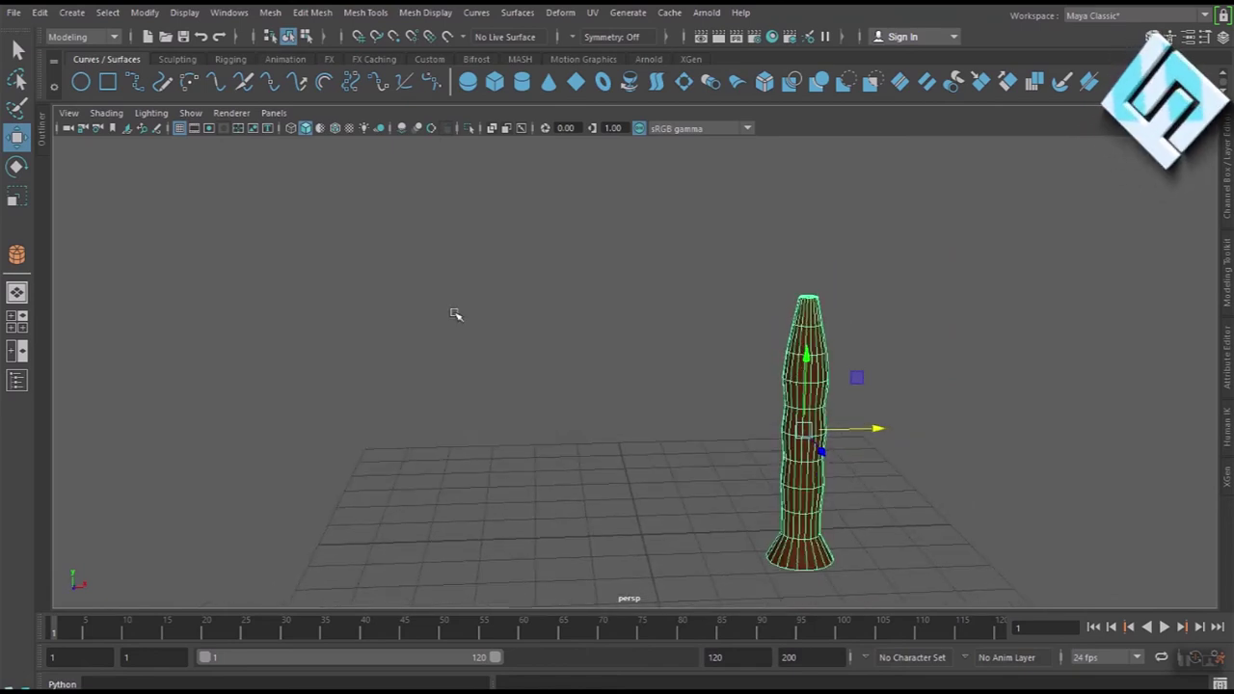
pyautogui.click(72, 12)
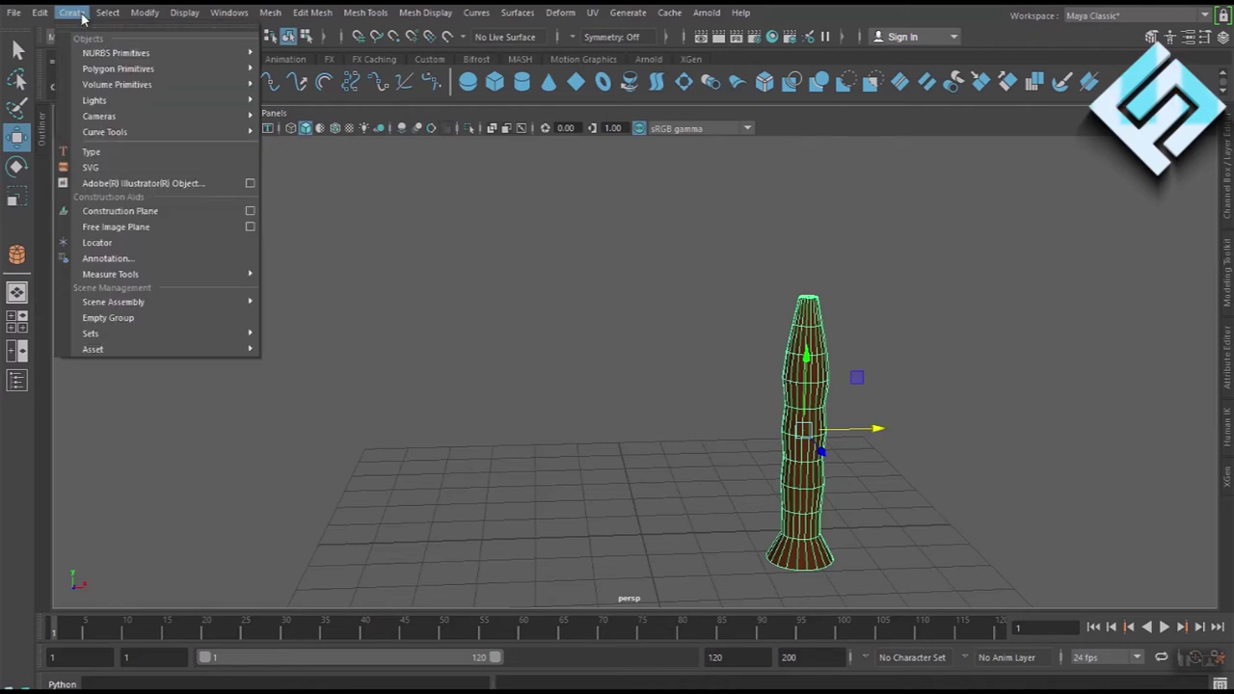
pyautogui.moveTo(118, 69)
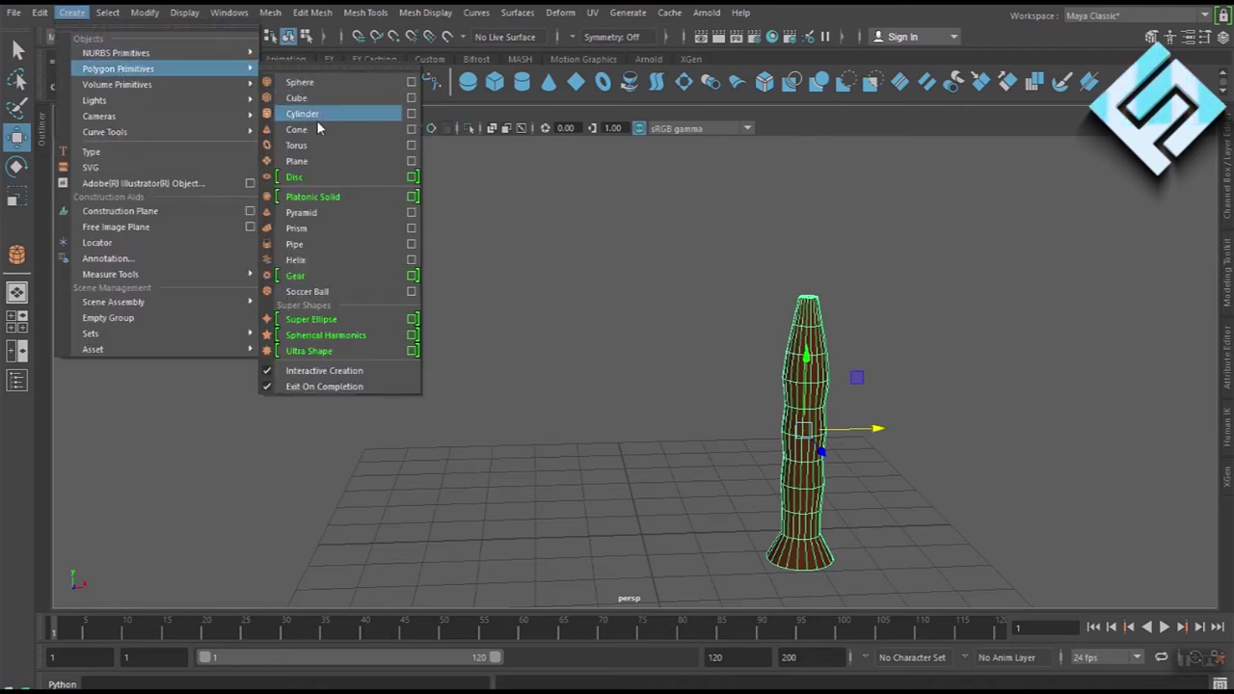
# Step: Draw a flat polygon plane on the grid to the left of the trunk
pyautogui.click(318, 161)
pyautogui.moveTo(457, 328)
pyautogui.keyDown('alt'); pyautogui.mouseDown()
pyautogui.moveTo(598, 506)
pyautogui.moveTo(592, 531)
pyautogui.moveTo(580, 505)
pyautogui.mouseUp(); pyautogui.keyUp('alt')
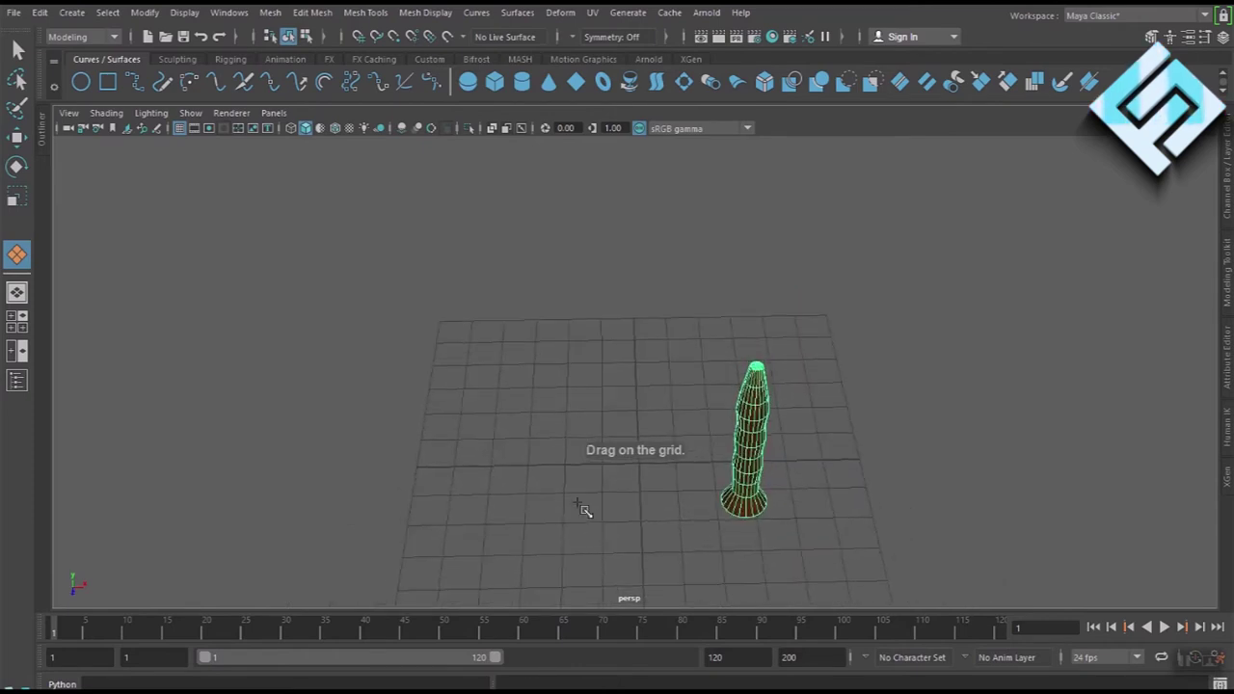
pyautogui.moveTo(496, 397); pyautogui.dragTo(571, 536)
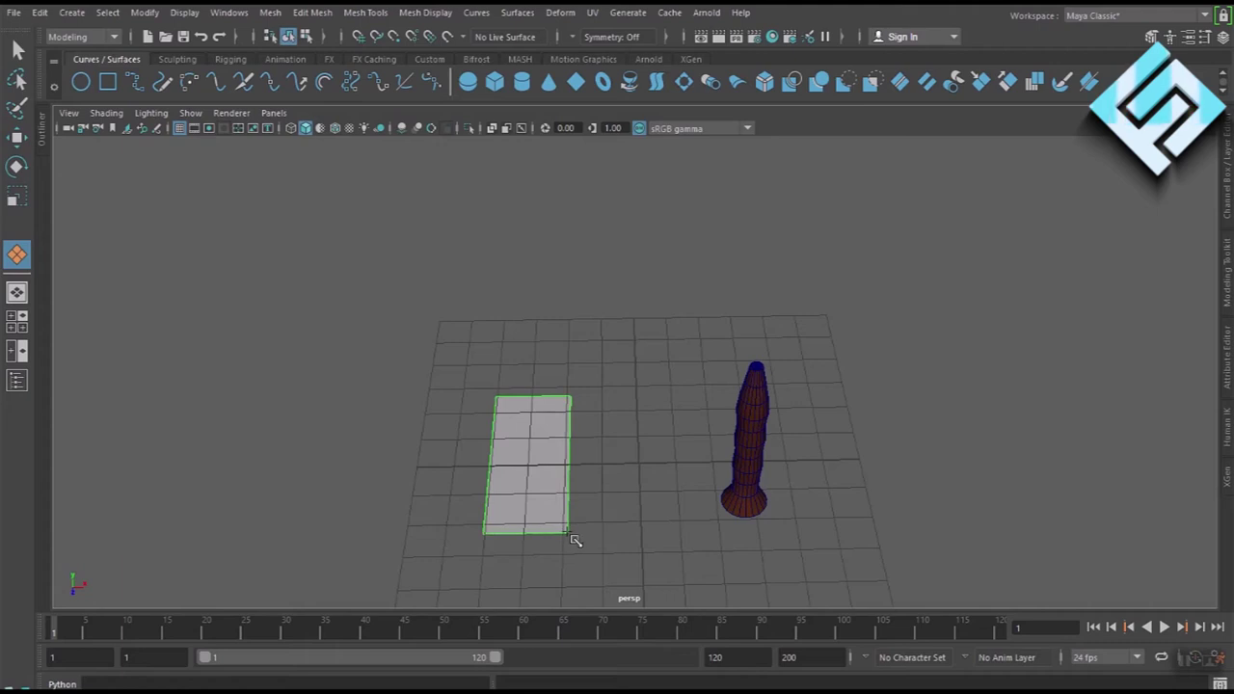
# Step: Scale the plane shorter in Z and wider in X into a shallow rectangle
pyautogui.press('w')
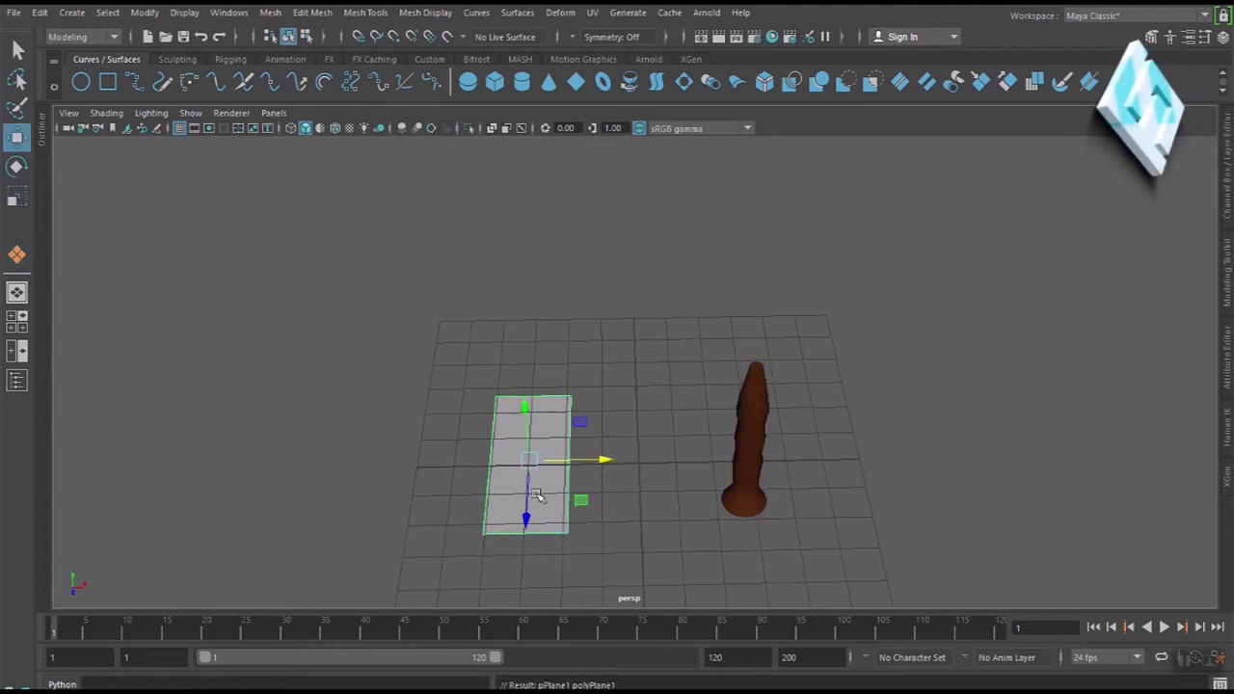
pyautogui.press('r')
pyautogui.moveTo(528, 522)
pyautogui.mouseDown()
pyautogui.moveTo(529, 472)
pyautogui.moveTo(661, 459)
pyautogui.mouseUp()
pyautogui.scroll(2, 585, 473)
pyautogui.moveTo(584, 474)
pyautogui.keyDown('alt'); pyautogui.mouseDown()
pyautogui.moveTo(540, 531)
pyautogui.moveTo(565, 482)
pyautogui.moveTo(517, 501)
pyautogui.moveTo(517, 526)
pyautogui.moveTo(518, 497)
pyautogui.moveTo(607, 526)
pyautogui.mouseUp(); pyautogui.keyUp('alt')
pyautogui.scroll(3, 571, 482)
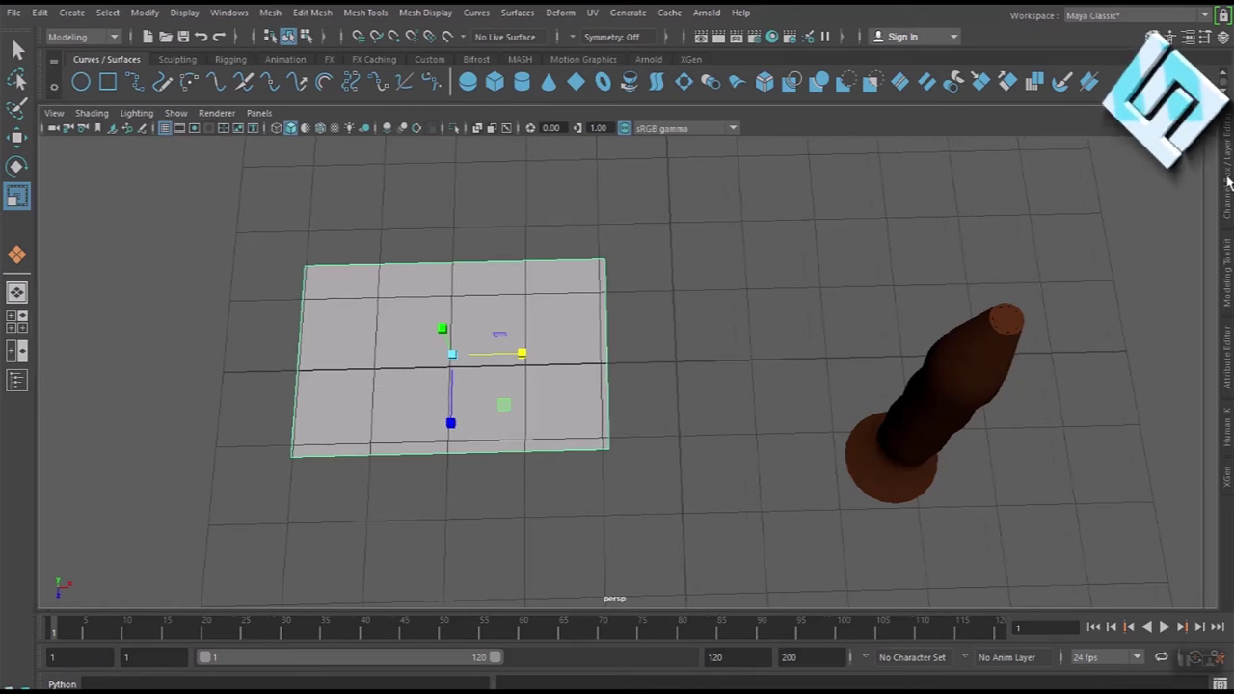
# Step: Set polyPlane1 to Subdivisions Width 6 and Subdivisions Height 1 in the Channel Box
pyautogui.click(1227, 174)
pyautogui.click(901, 322)
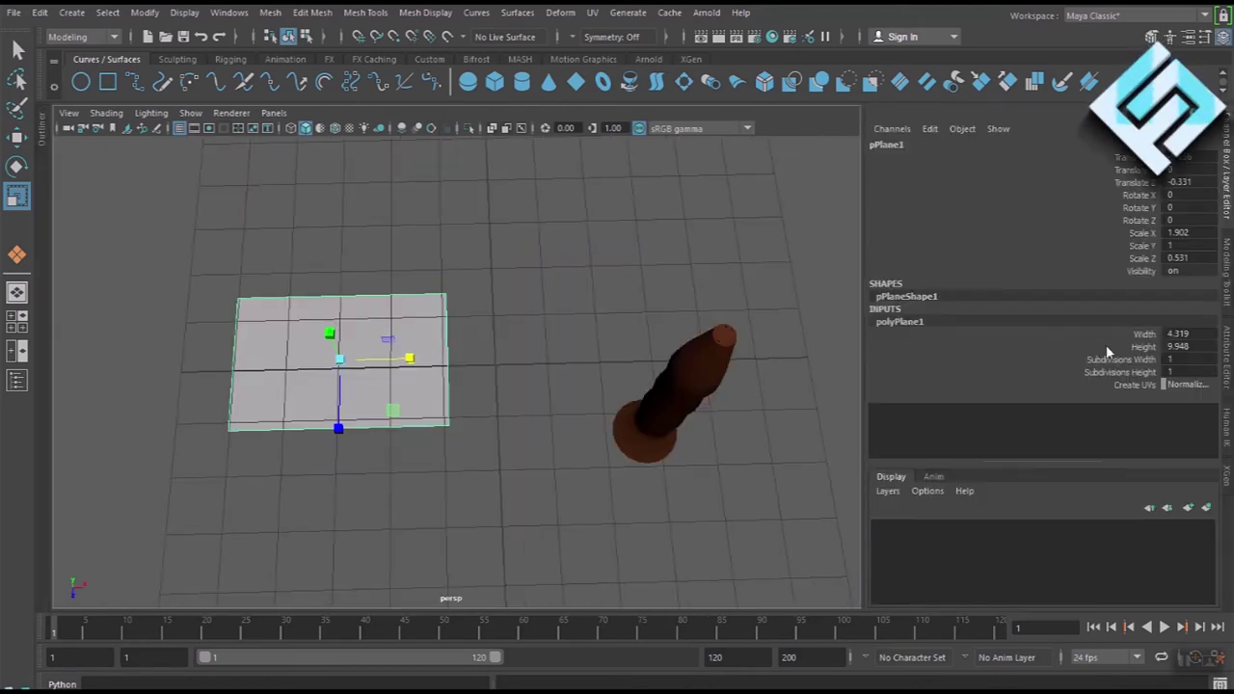
pyautogui.write('6')
pyautogui.click(1194, 374)
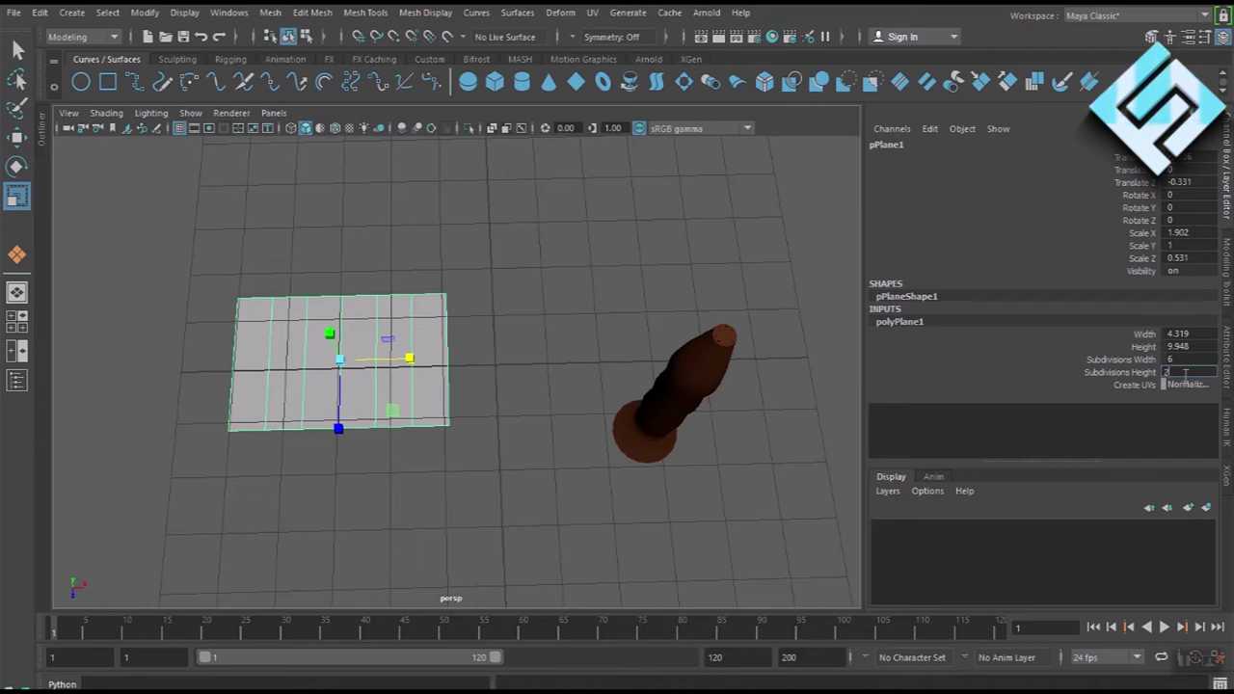
pyautogui.write('1')
pyautogui.press('Return')
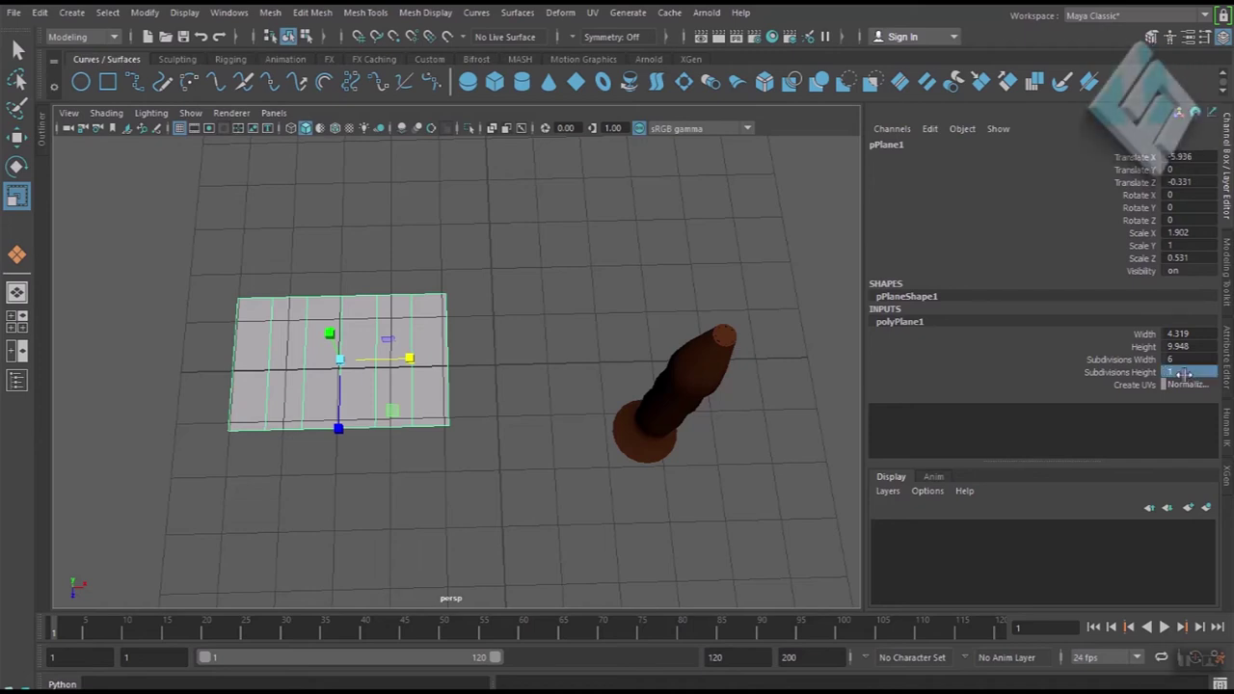
pyautogui.click(463, 501)
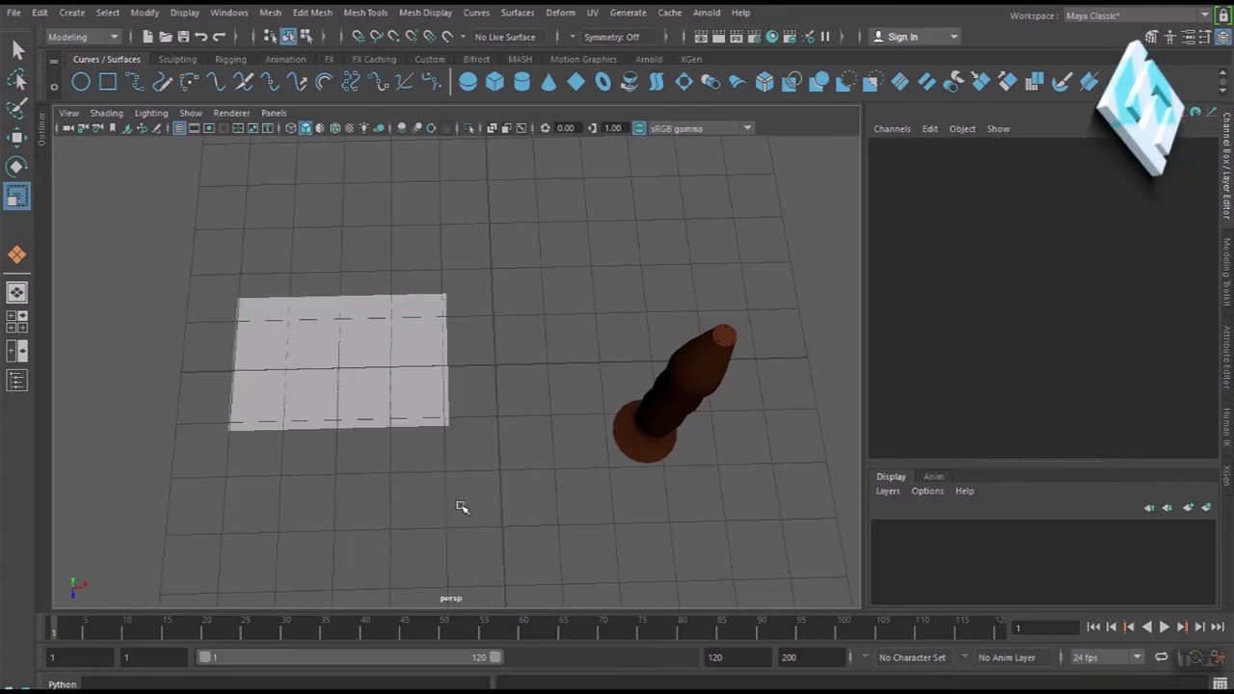
pyautogui.scroll(3, 460, 504)
# Step: In vertex mode, scale the plane's left-end vertex columns in Z to taper that end
pyautogui.click(420, 442)
pyautogui.moveTo(420, 441)
pyautogui.keyDown('alt'); pyautogui.mouseDown(button='middle')
pyautogui.moveTo(543, 449)
pyautogui.moveTo(606, 474)
pyautogui.mouseUp(button='middle'); pyautogui.keyUp('alt')
pyautogui.moveTo(447, 421); pyautogui.dragTo(369, 244, button='right')
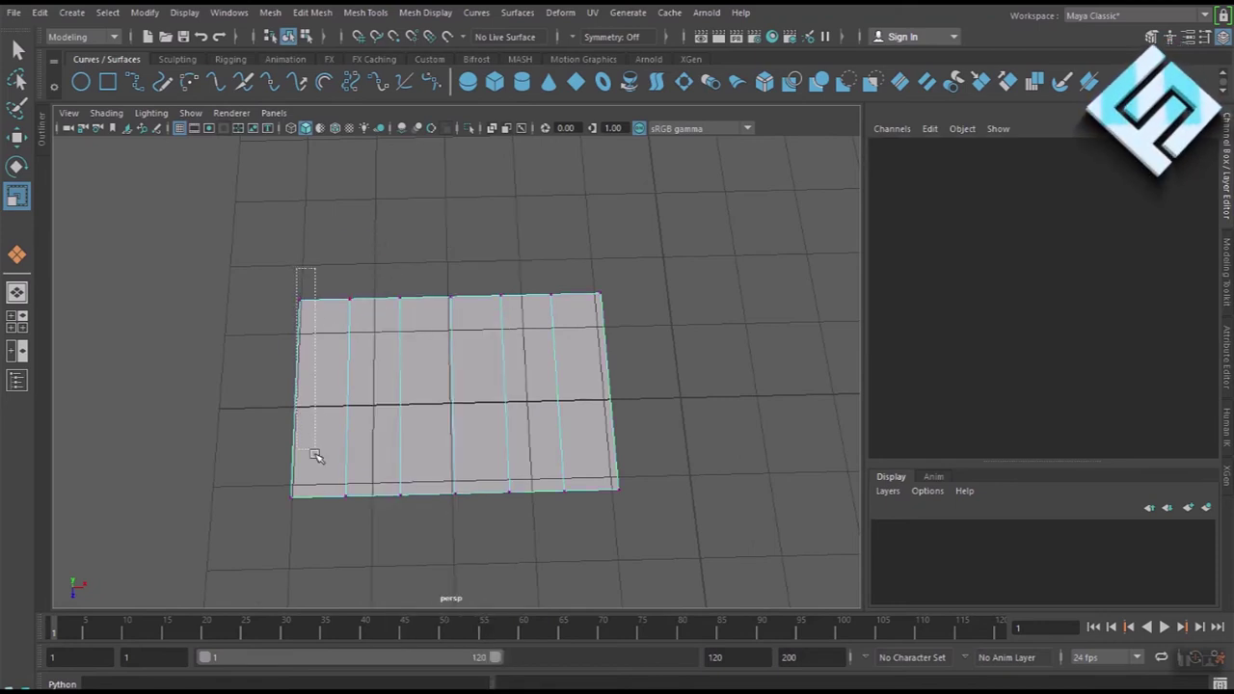
pyautogui.moveTo(311, 538); pyautogui.dragTo(306, 539)
pyautogui.click(275, 283)
pyautogui.moveTo(280, 282); pyautogui.dragTo(321, 542)
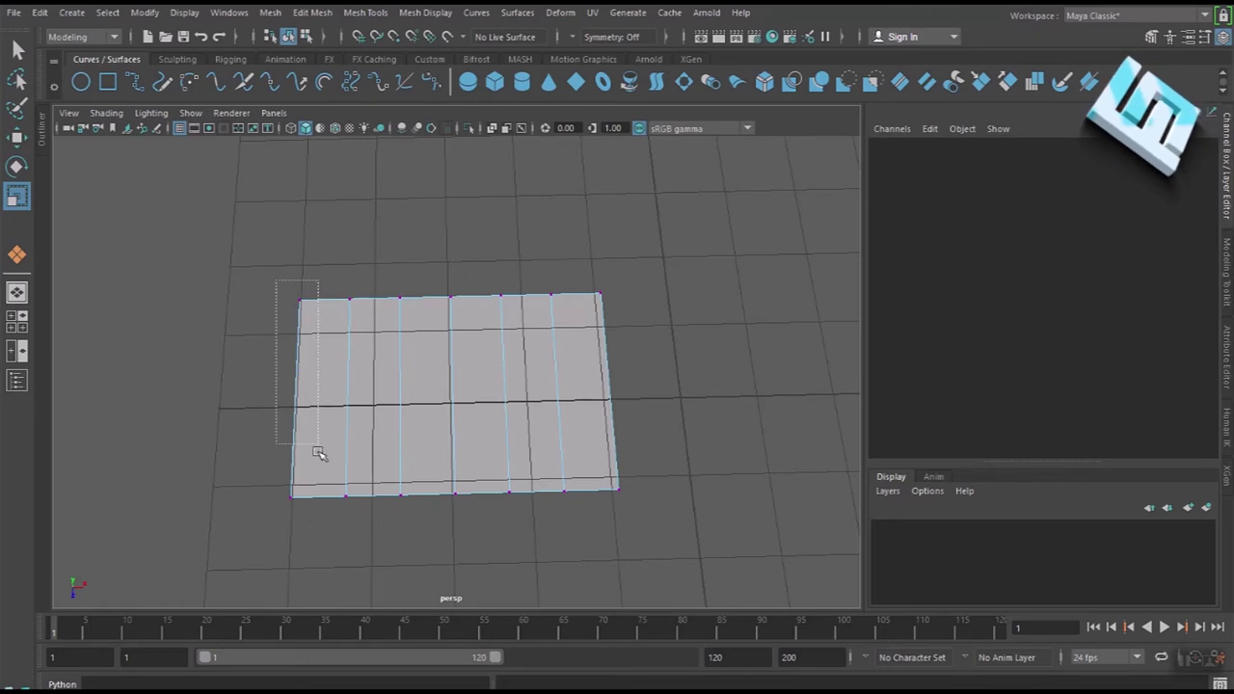
pyautogui.moveTo(291, 461); pyautogui.dragTo(296, 445)
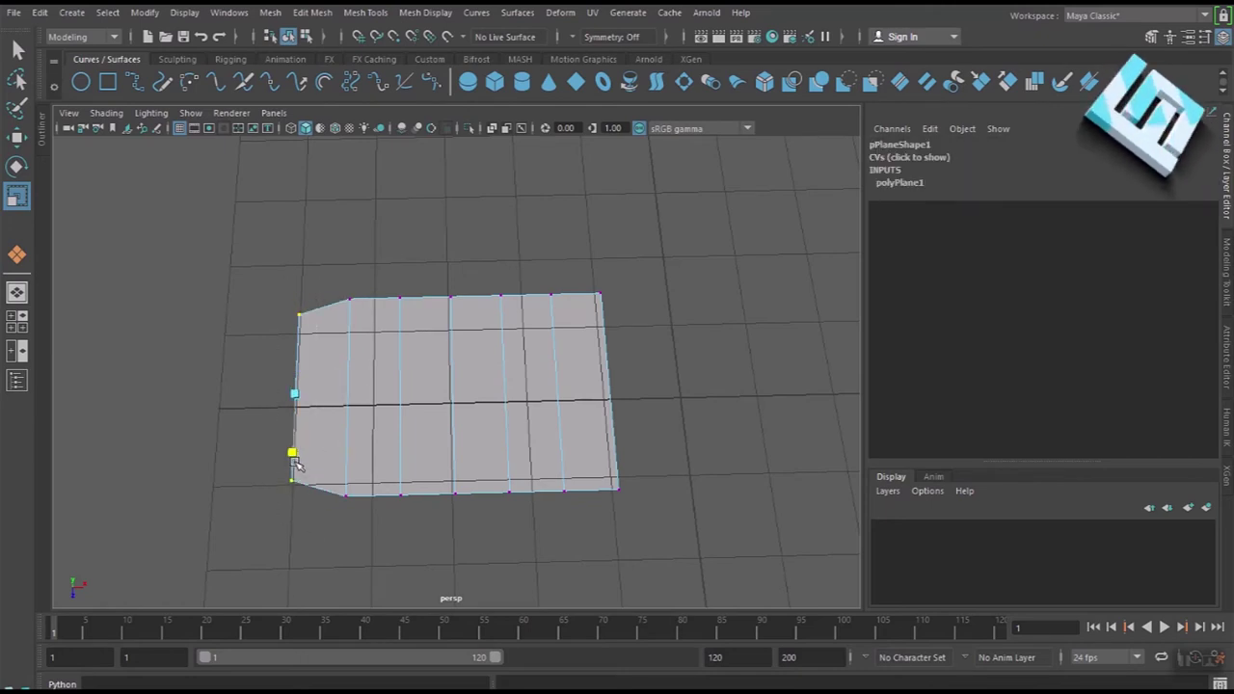
pyautogui.moveTo(339, 284)
pyautogui.mouseDown()
pyautogui.moveTo(382, 487)
pyautogui.moveTo(573, 508)
pyautogui.mouseUp()
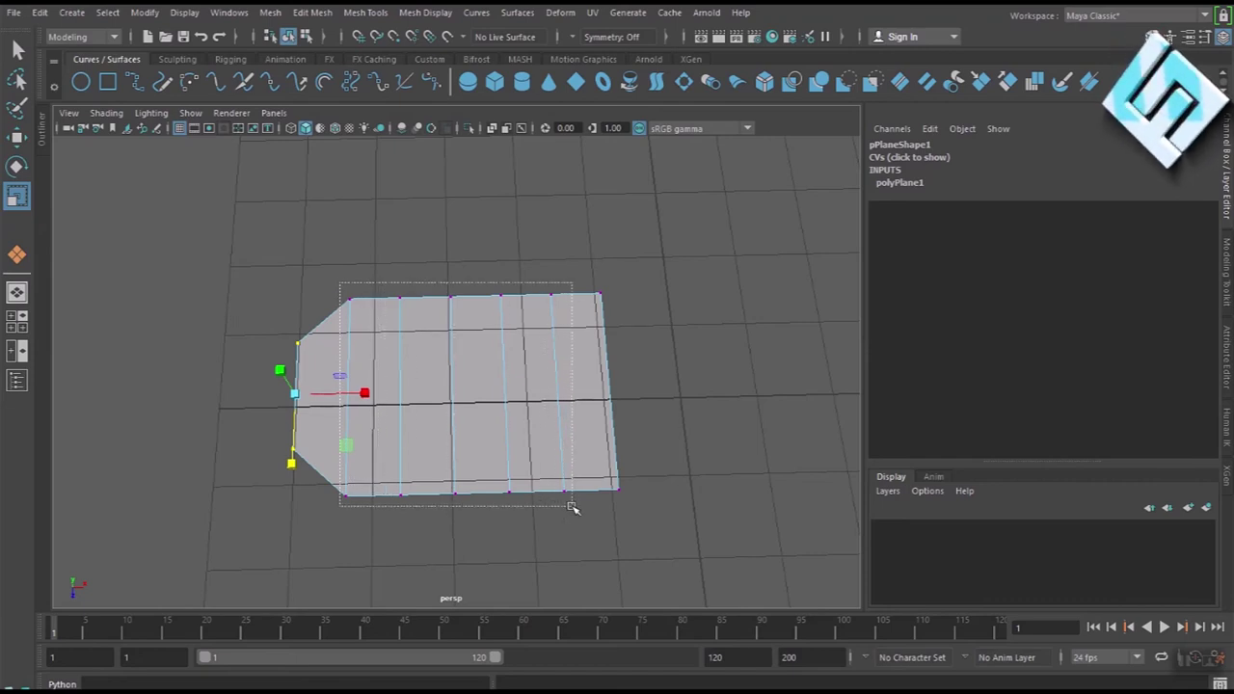
pyautogui.moveTo(455, 461); pyautogui.dragTo(457, 468)
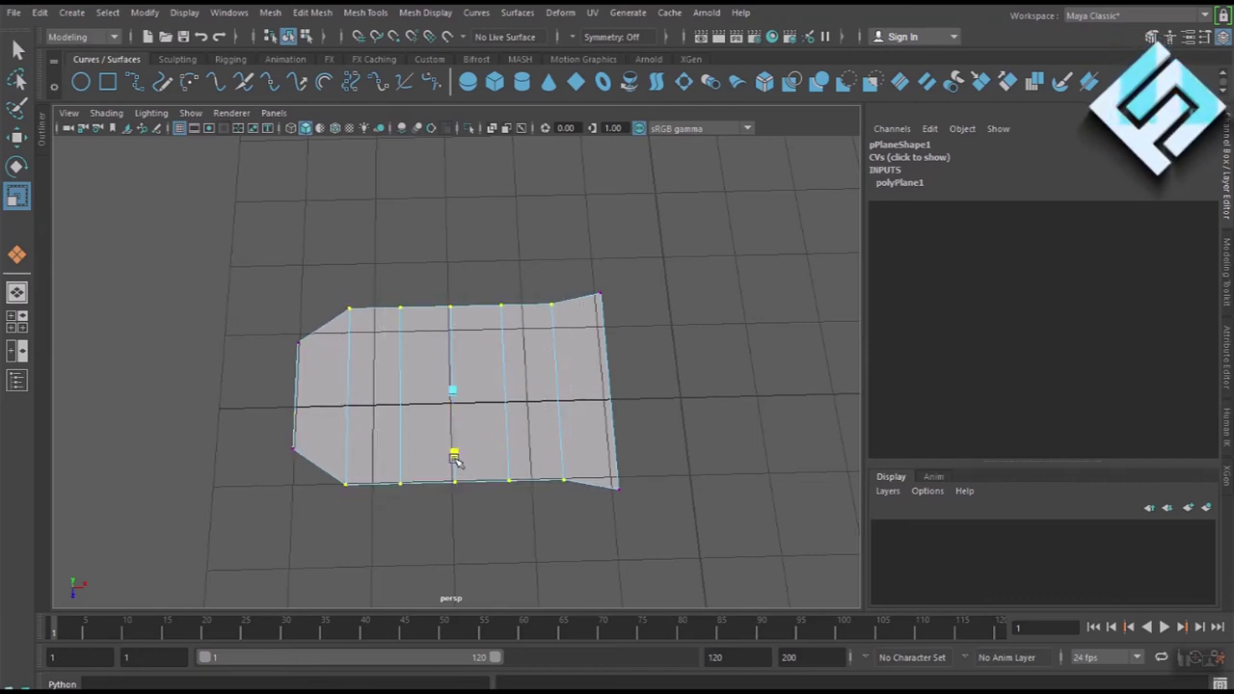
pyautogui.click(499, 528)
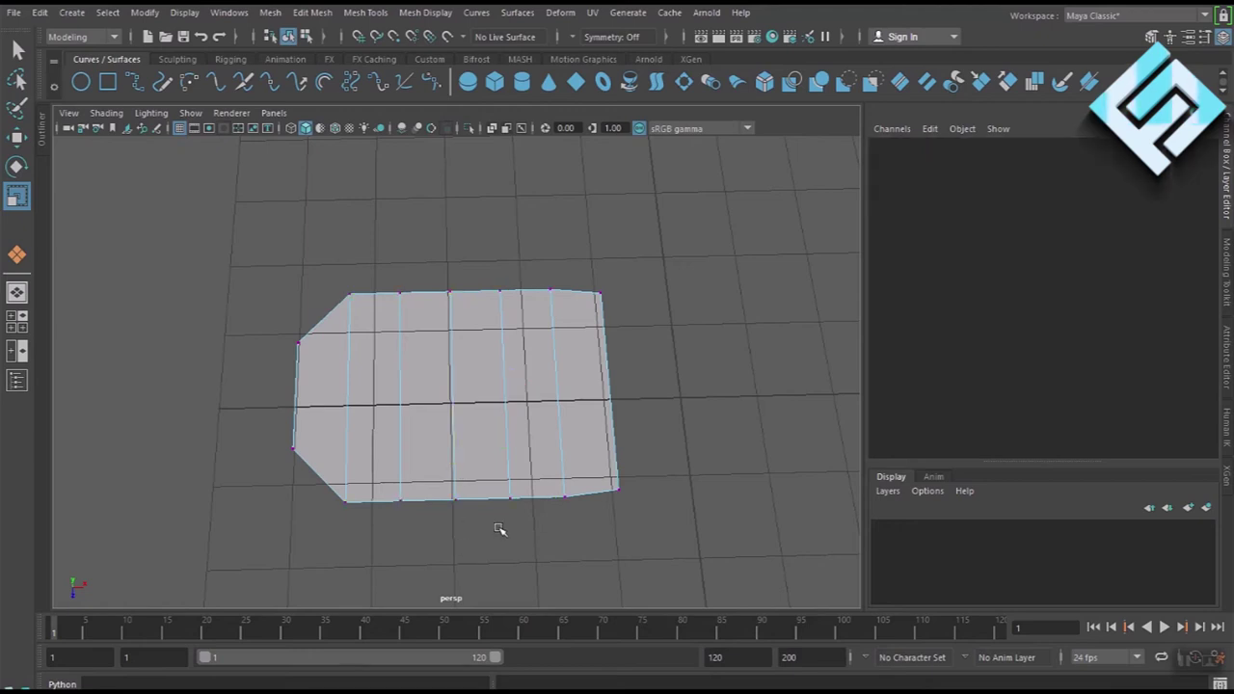
# Step: Scale the right-end vertex columns inward in Z to taper that end to a point
pyautogui.moveTo(636, 448); pyautogui.dragTo(653, 508)
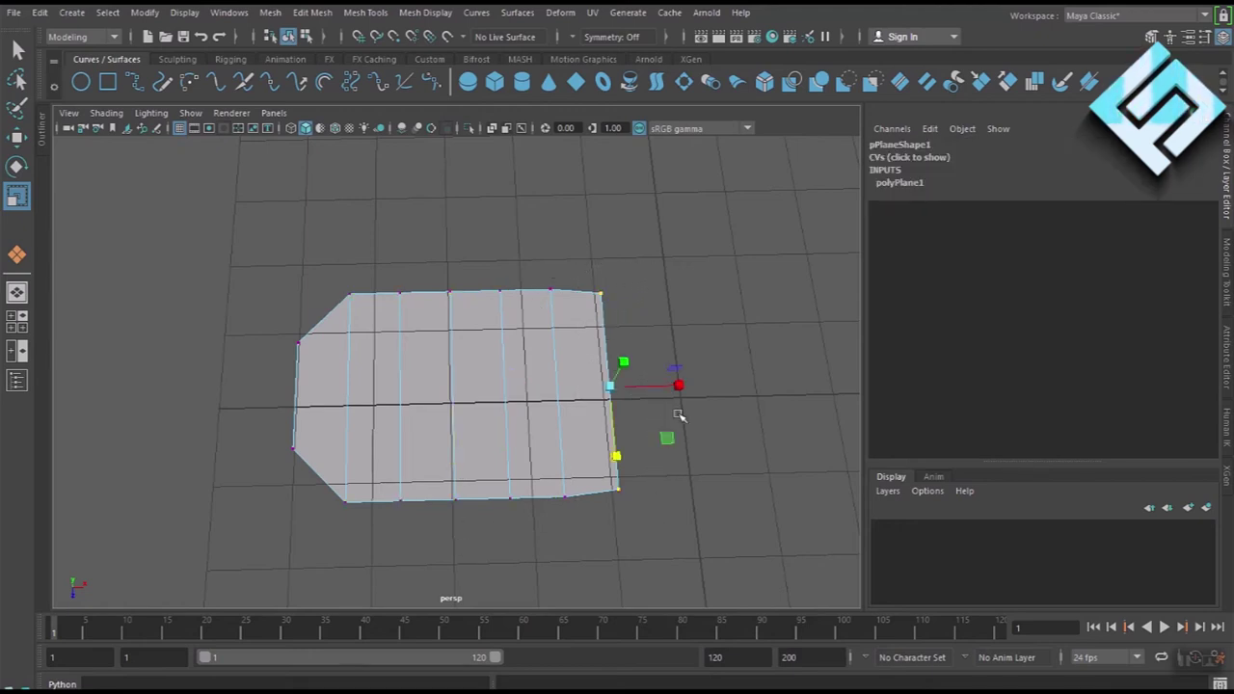
pyautogui.moveTo(618, 464); pyautogui.dragTo(610, 410)
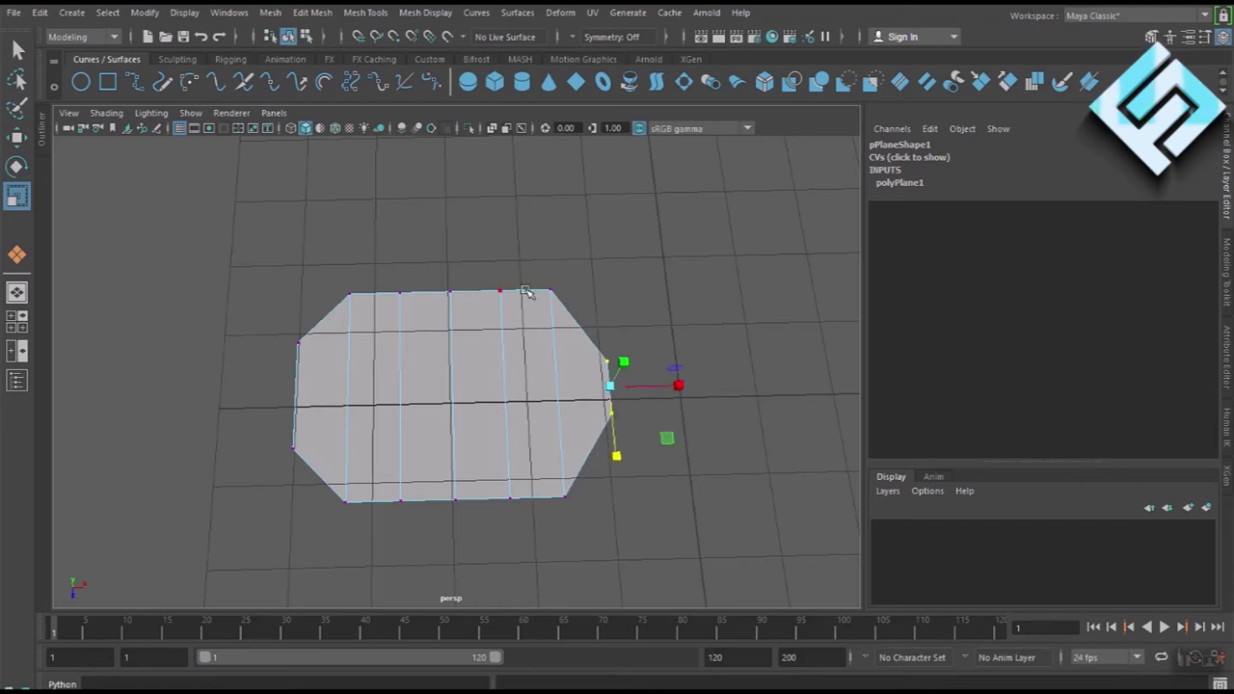
pyautogui.moveTo(562, 359); pyautogui.dragTo(584, 512)
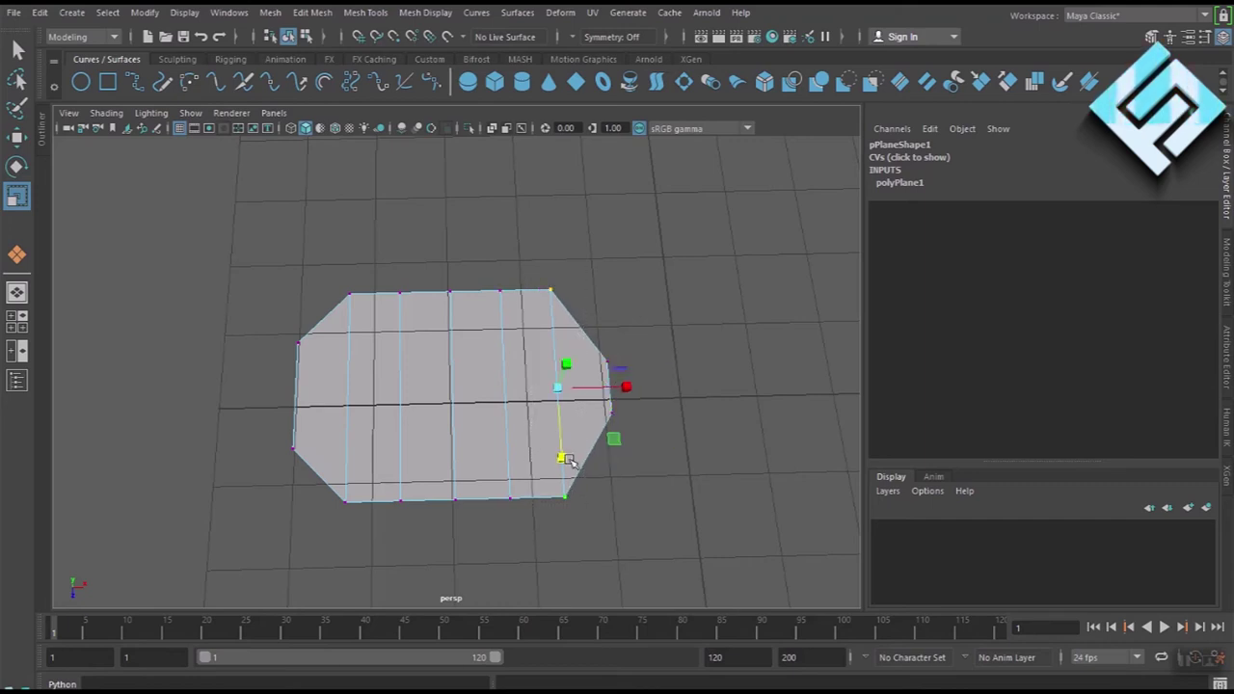
pyautogui.moveTo(564, 458); pyautogui.dragTo(563, 440)
pyautogui.moveTo(487, 264); pyautogui.dragTo(531, 509)
pyautogui.moveTo(506, 456); pyautogui.dragTo(509, 458)
pyautogui.moveTo(434, 276); pyautogui.dragTo(474, 521)
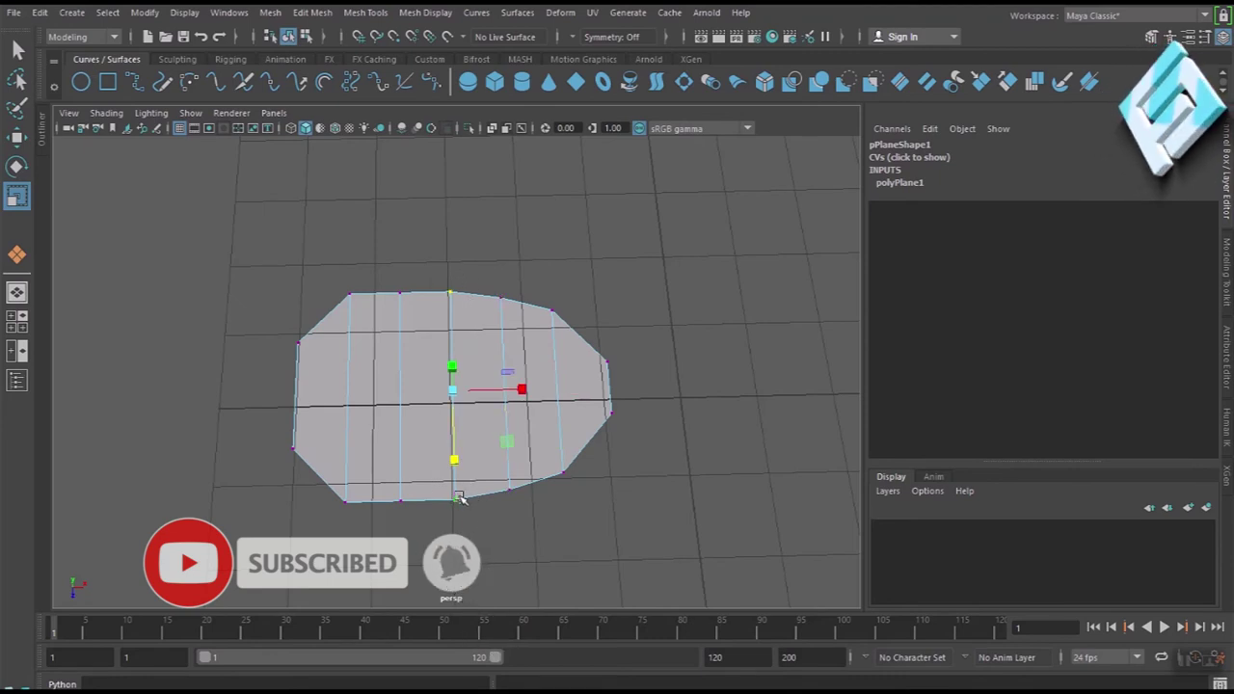
pyautogui.click(458, 496)
pyautogui.moveTo(446, 275); pyautogui.dragTo(461, 506)
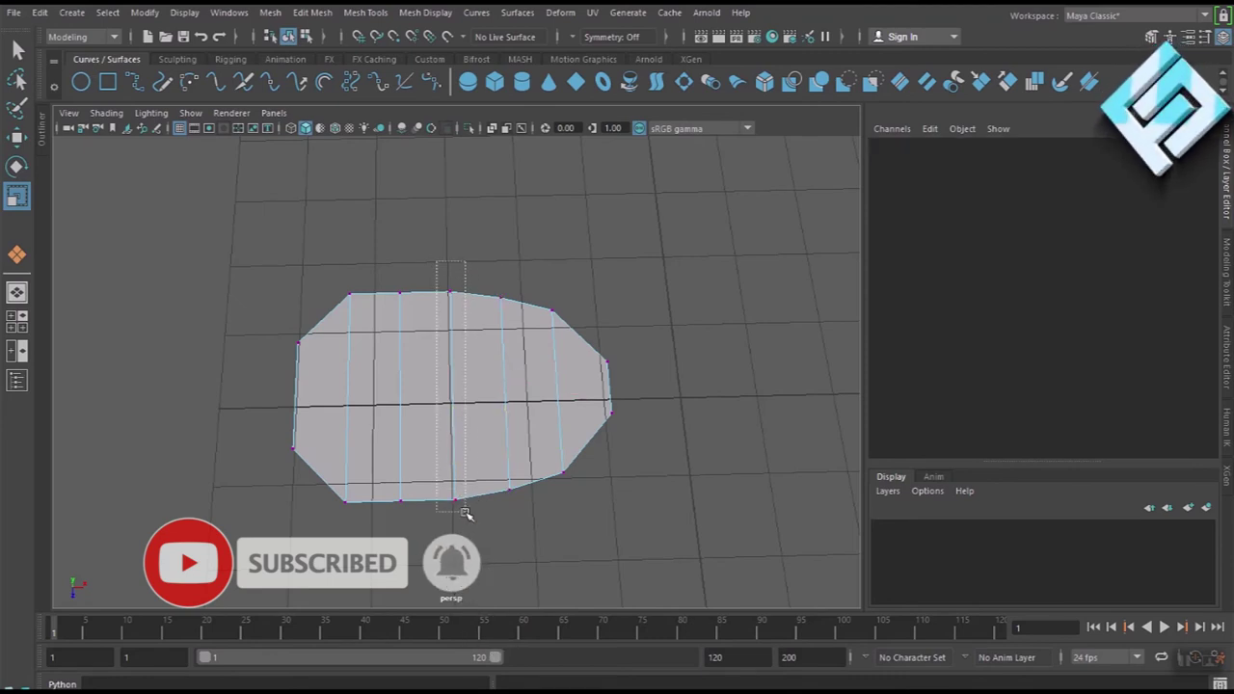
pyautogui.click(456, 486)
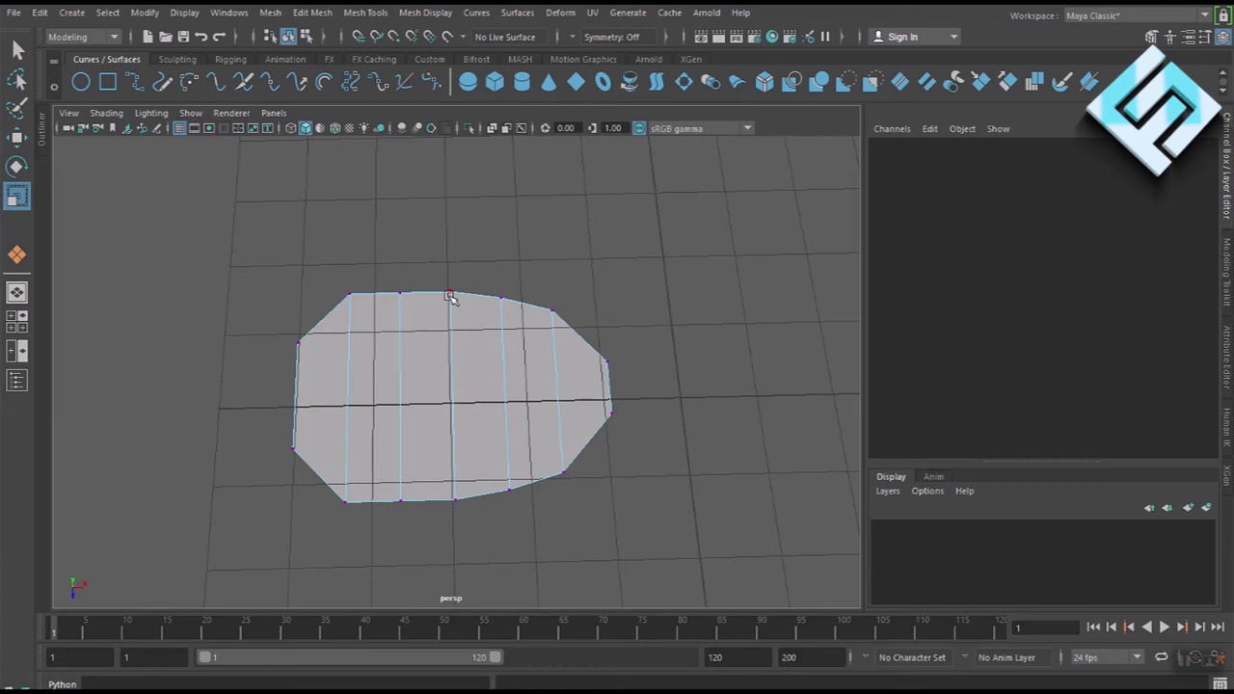
pyautogui.hotkey('ctrl', 'z')
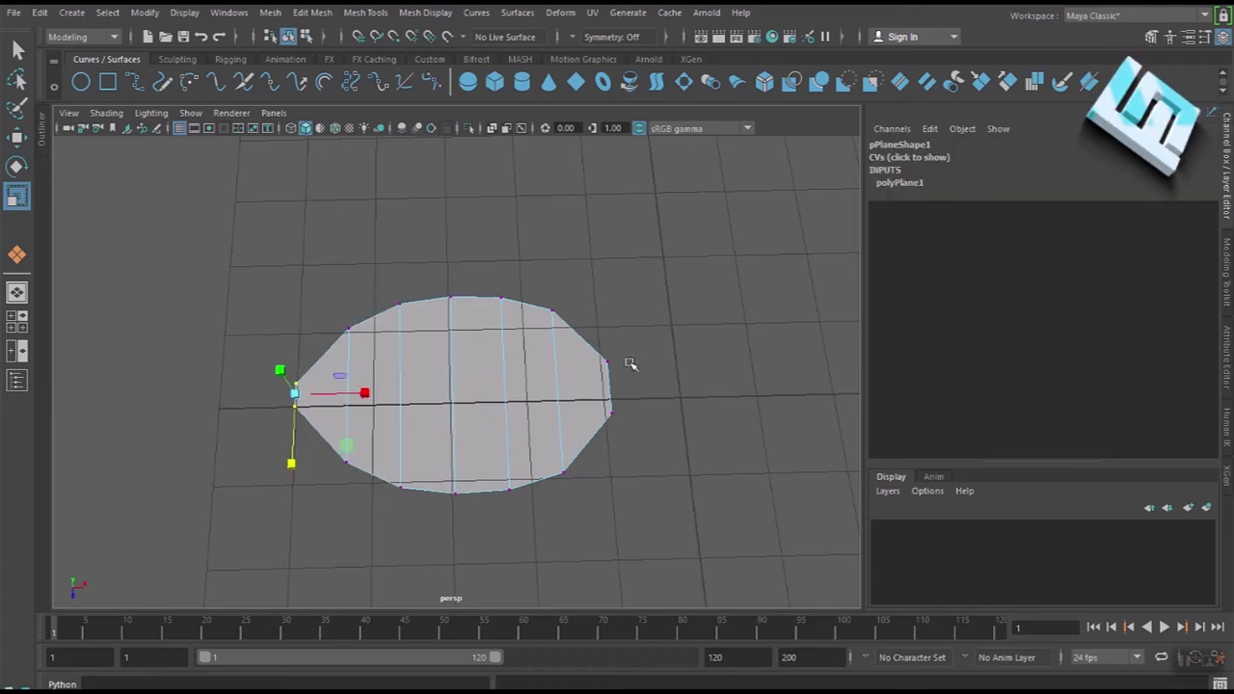
# Step: Refine the right tip vertices, then scale the whole plane's Z down to 0.396
pyautogui.moveTo(597, 334); pyautogui.dragTo(623, 434)
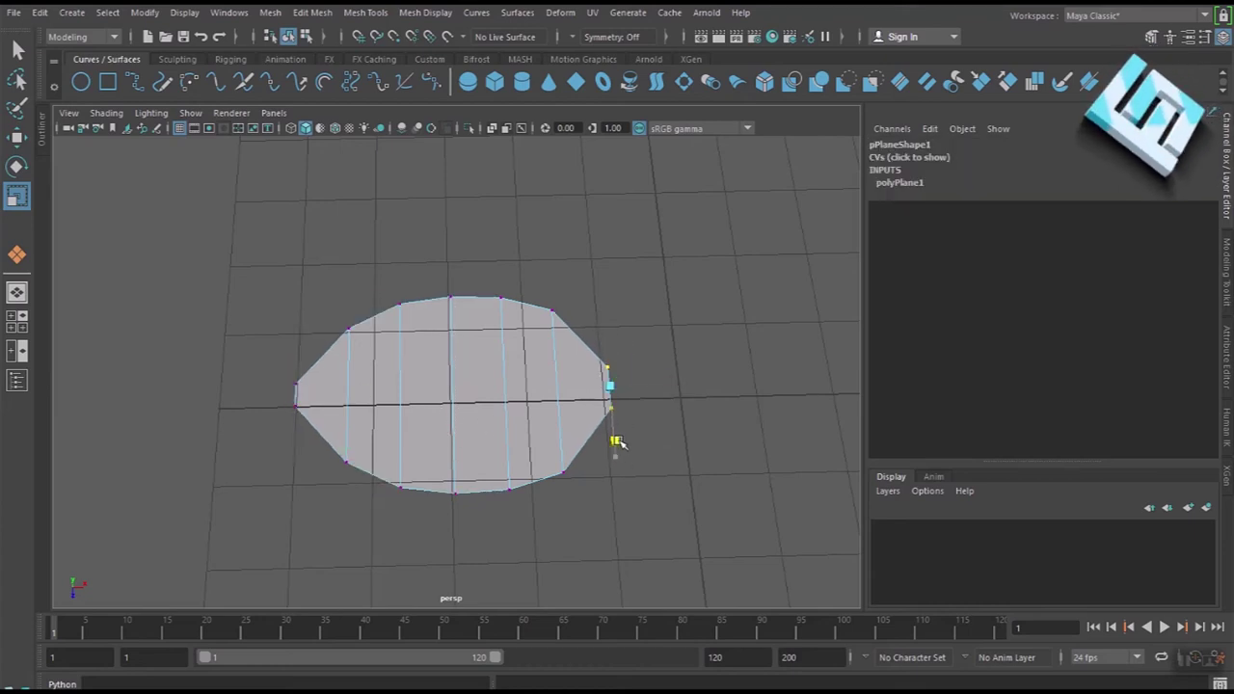
pyautogui.moveTo(544, 290); pyautogui.dragTo(586, 524)
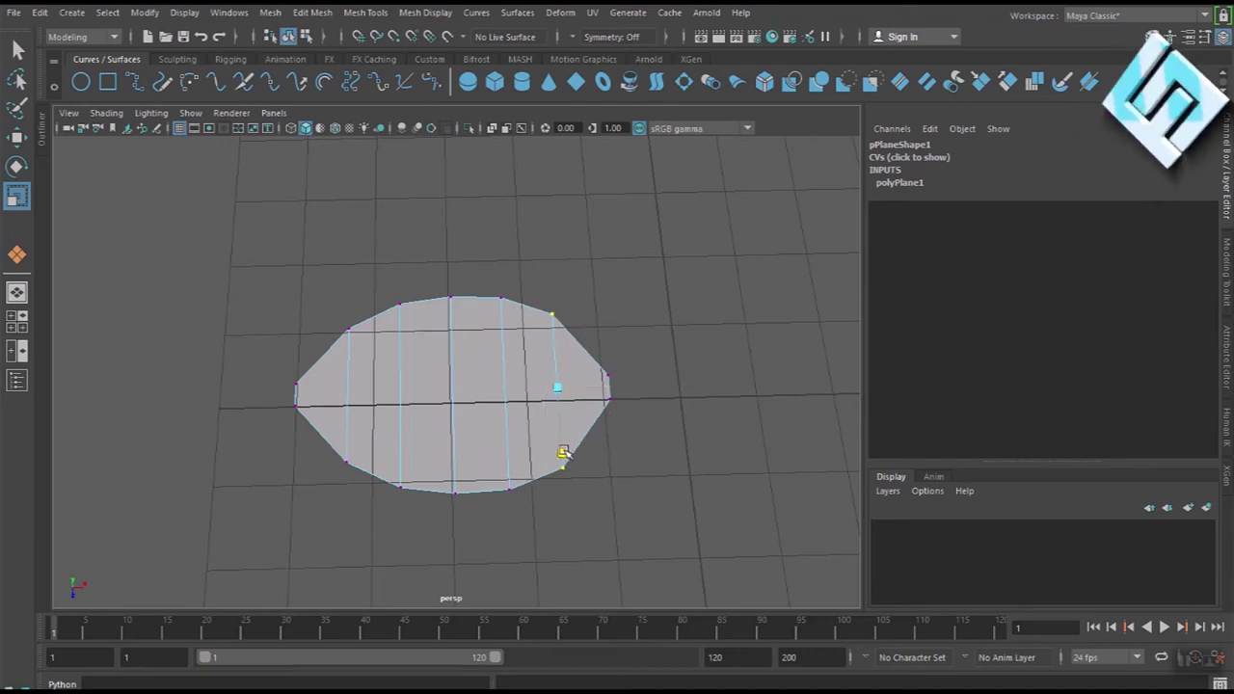
pyautogui.click(639, 357)
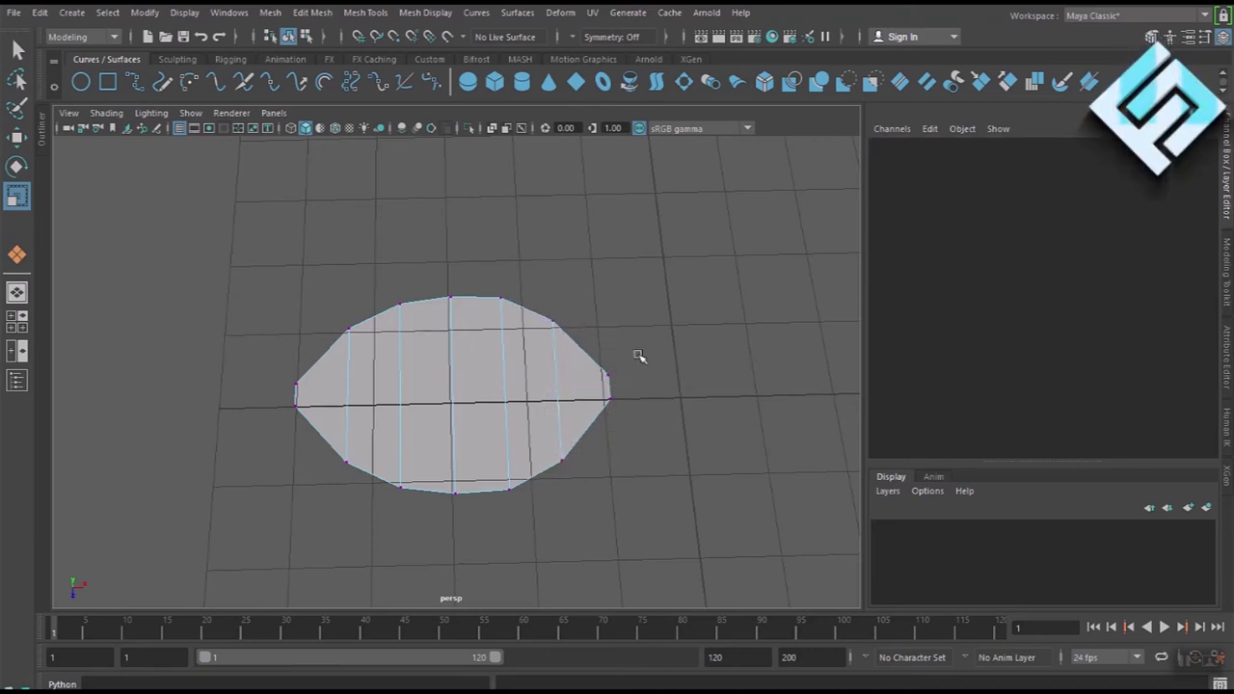
pyautogui.moveTo(611, 392); pyautogui.dragTo(623, 447)
pyautogui.keyDown('alt'); pyautogui.moveTo(673, 521); pyautogui.dragTo(660, 521); pyautogui.keyUp('alt')
pyautogui.moveTo(502, 474); pyautogui.dragTo(569, 223, button='right')
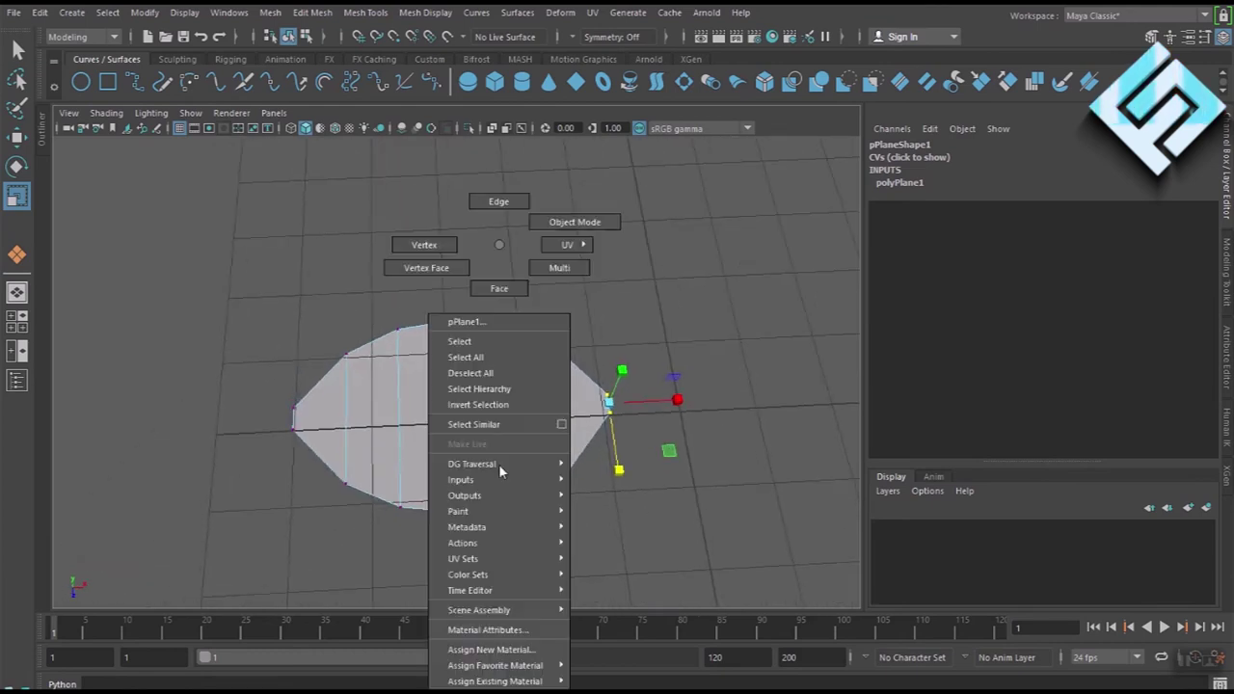
pyautogui.moveTo(457, 479); pyautogui.dragTo(454, 472)
pyautogui.click(558, 522)
pyautogui.click(518, 427)
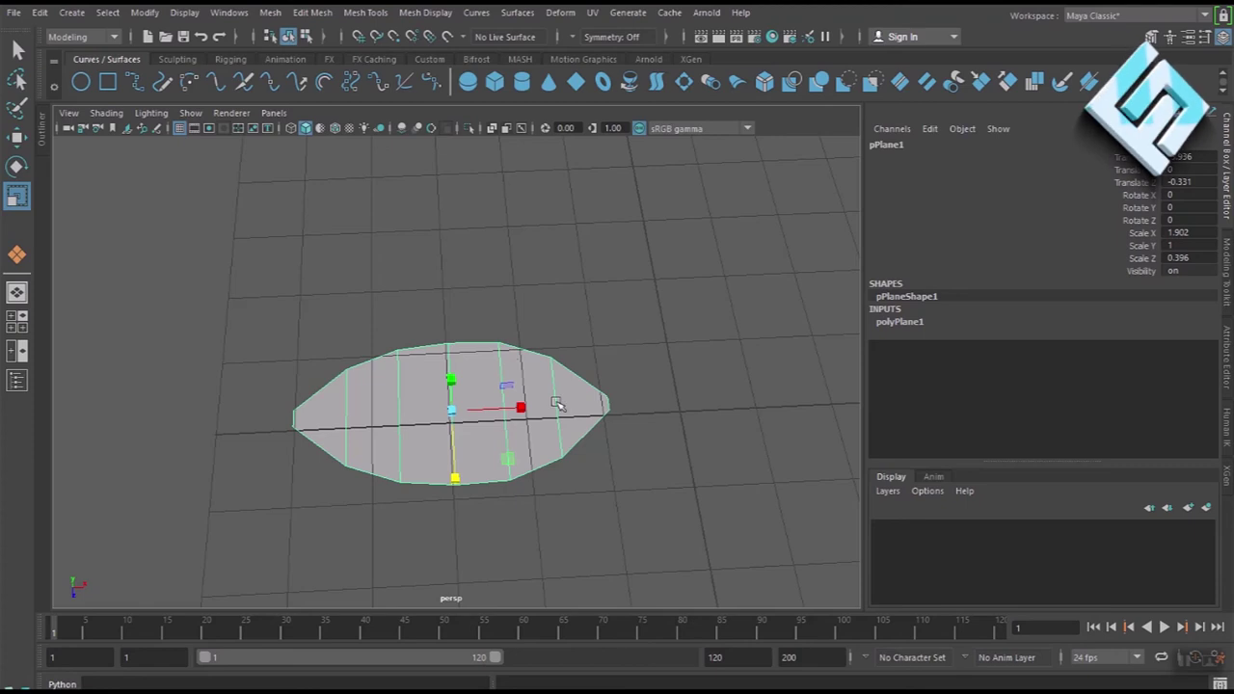
# Step: Add a bend deformer to the leaf plane
pyautogui.click(561, 12)
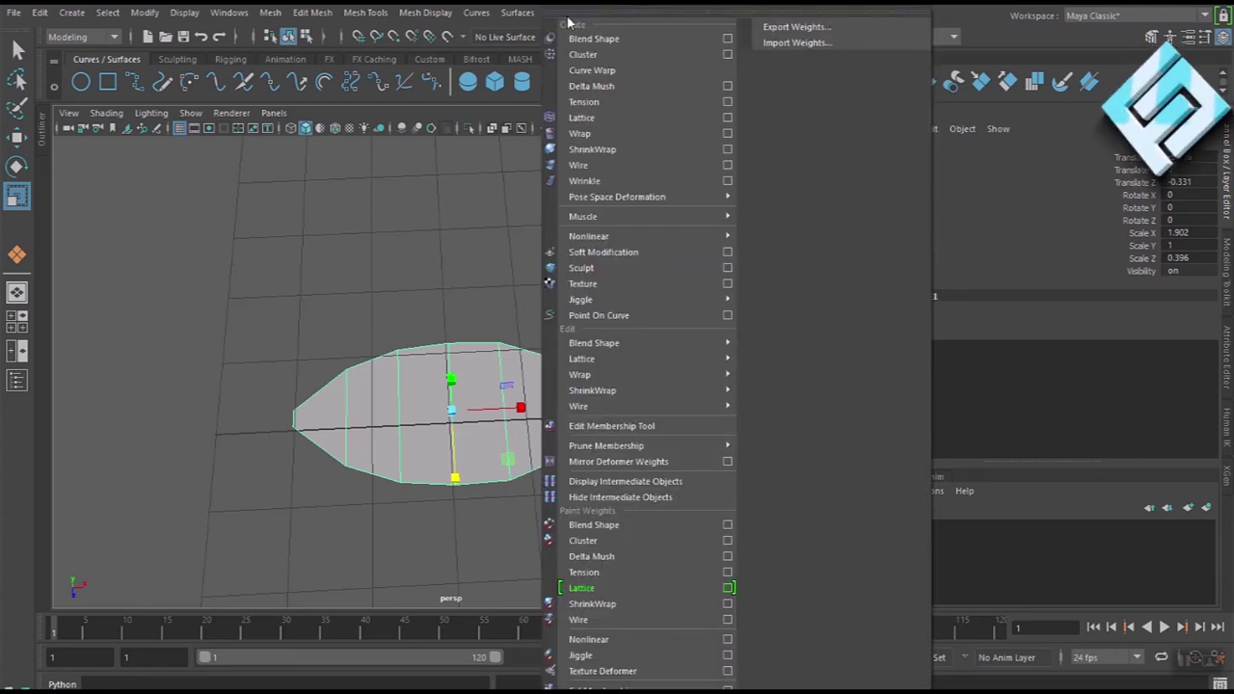
pyautogui.moveTo(589, 236)
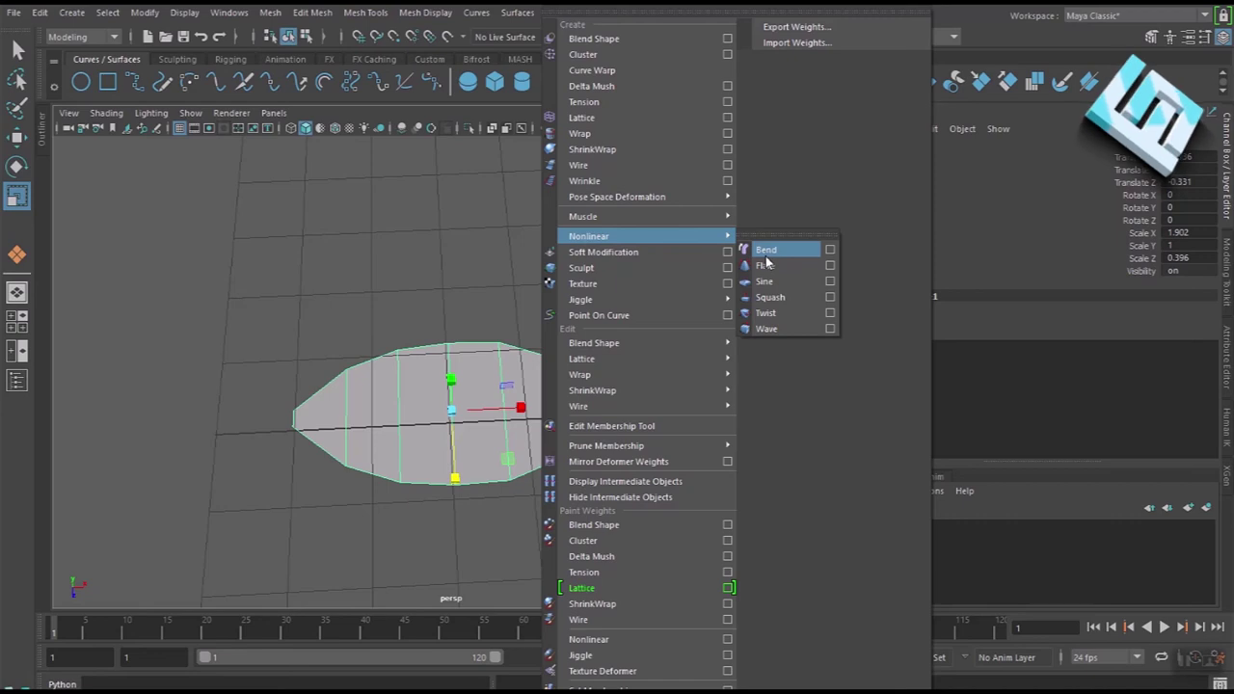
pyautogui.click(797, 251)
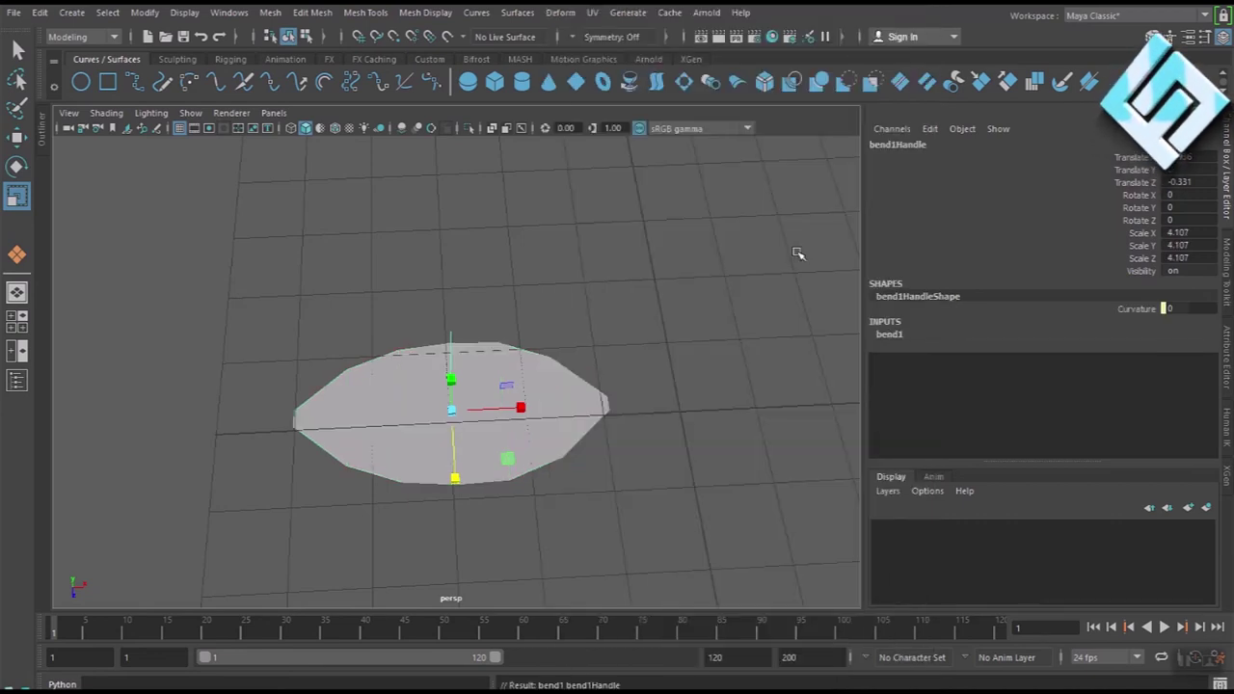
pyautogui.keyDown('alt'); pyautogui.moveTo(645, 480); pyautogui.dragTo(675, 415); pyautogui.keyUp('alt')
pyautogui.click(888, 335)
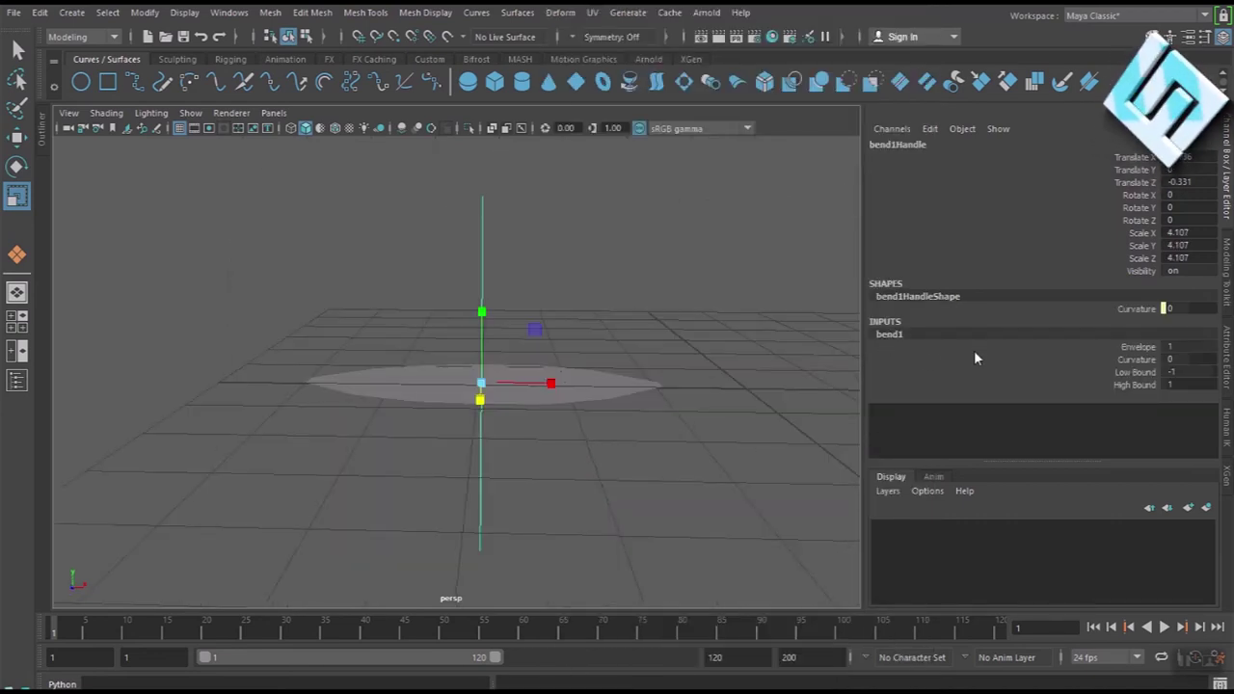
# Step: Set the bend Envelope to 2 and rotate the bend1 handle to Z -65.46
pyautogui.doubleClick(1195, 346)
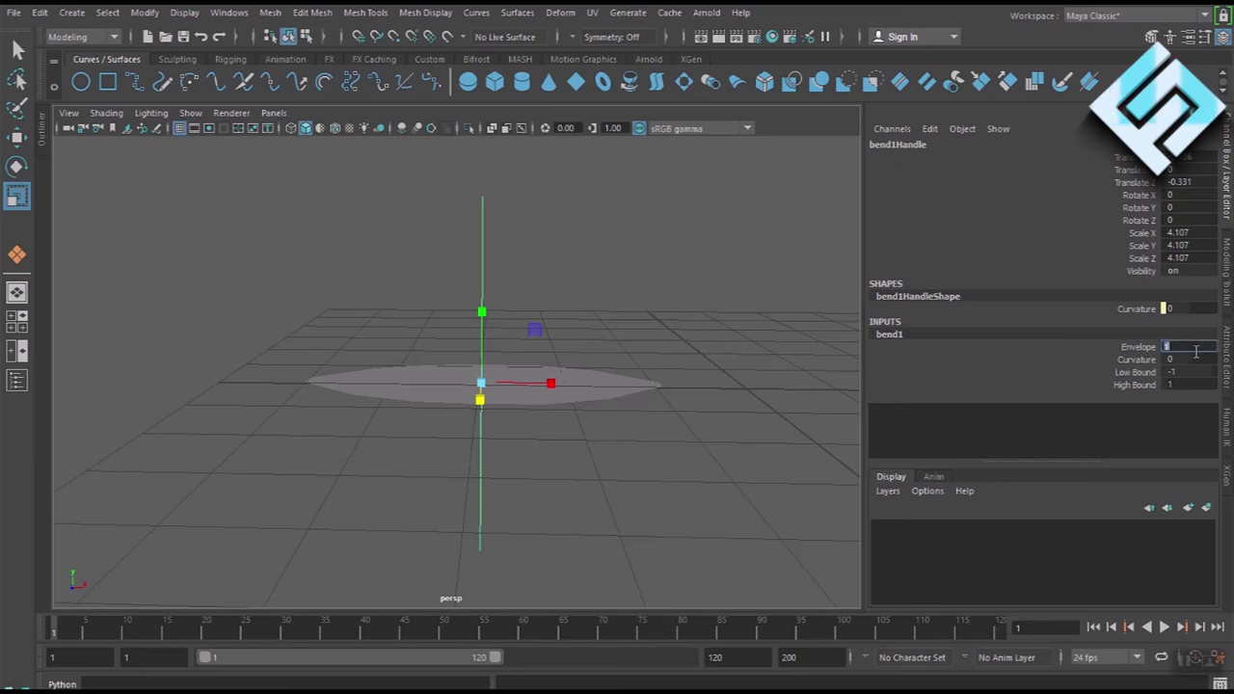
pyautogui.write('5')
pyautogui.press('Return')
pyautogui.click(1196, 356)
pyautogui.press('e')
pyautogui.moveTo(491, 311); pyautogui.dragTo(555, 378)
# Step: Select the leaf plane and move it upward
pyautogui.click(648, 474)
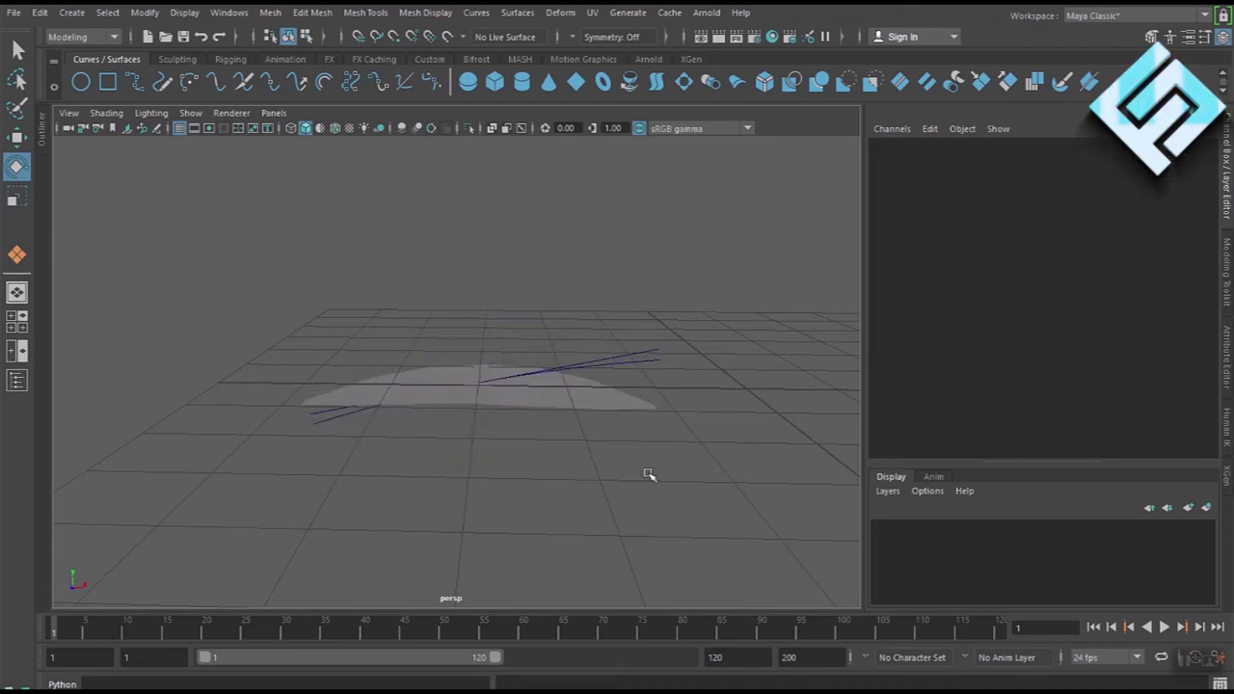
pyautogui.scroll(3, 617, 466)
pyautogui.scroll(3, 617, 469)
pyautogui.click(563, 475)
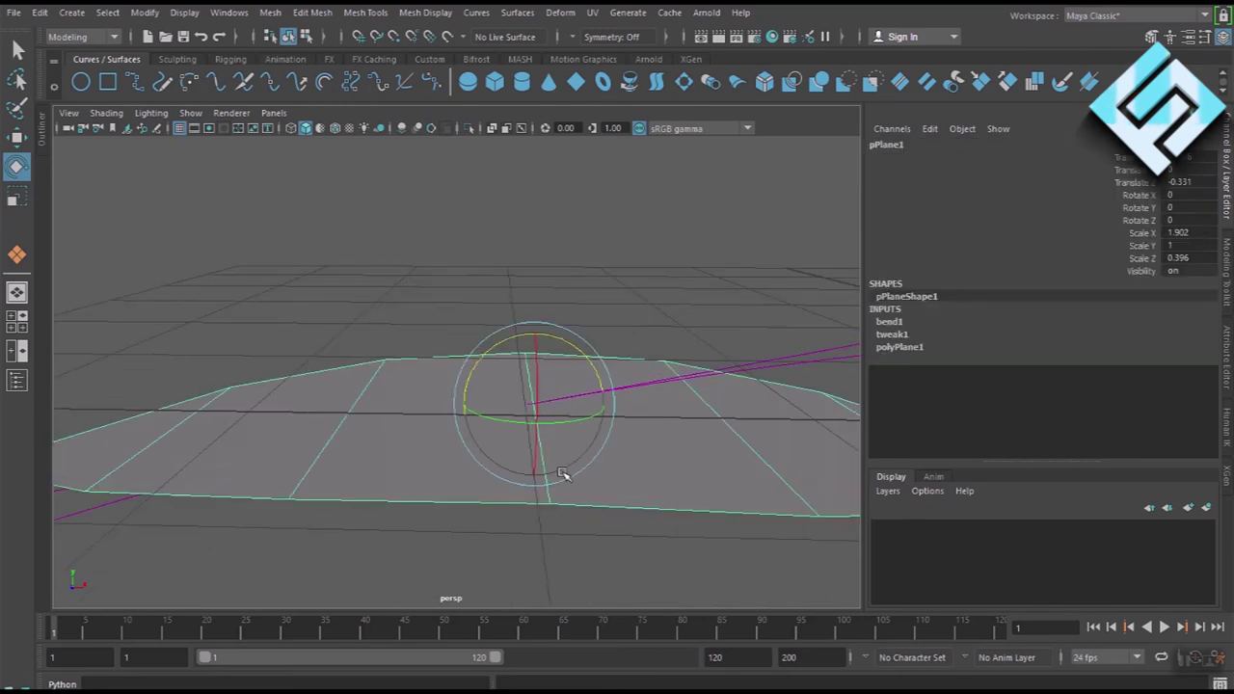
pyautogui.press('w')
pyautogui.moveTo(550, 345)
pyautogui.mouseDown()
pyautogui.moveTo(550, 137)
pyautogui.moveTo(556, 223)
pyautogui.mouseUp()
pyautogui.scroll(-2, 555, 223)
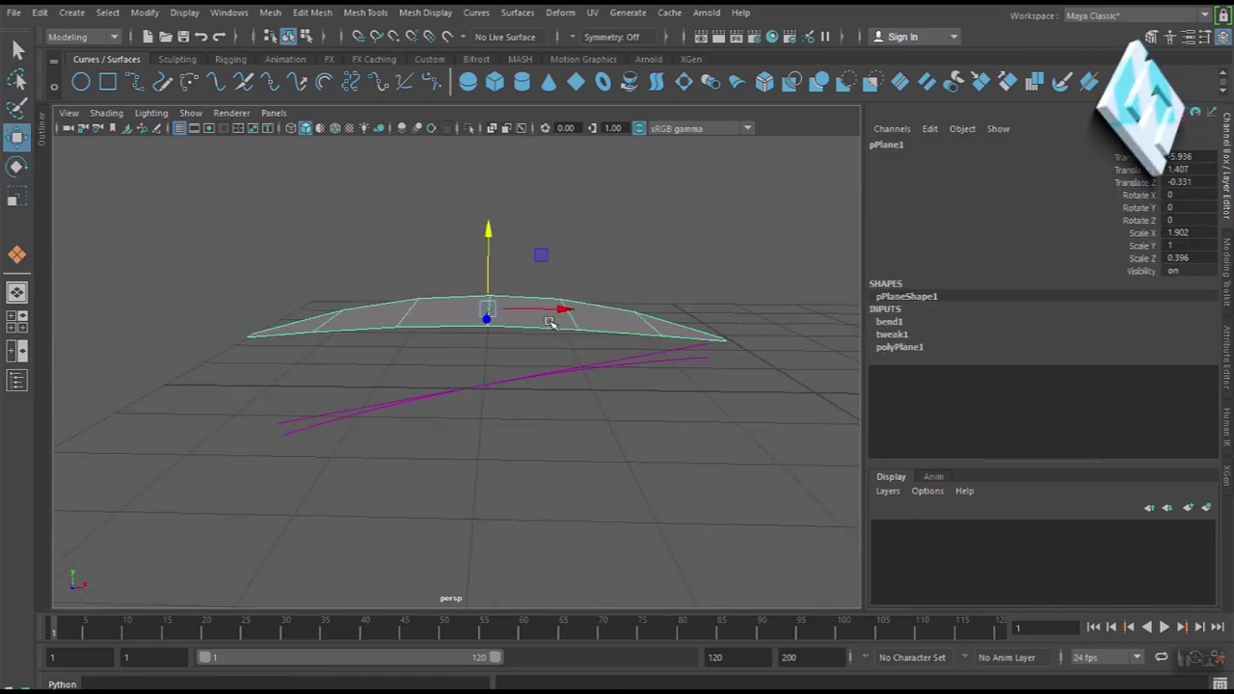
# Step: Set bend1 Curvature to 20 with Envelope kept at 2
pyautogui.click(891, 323)
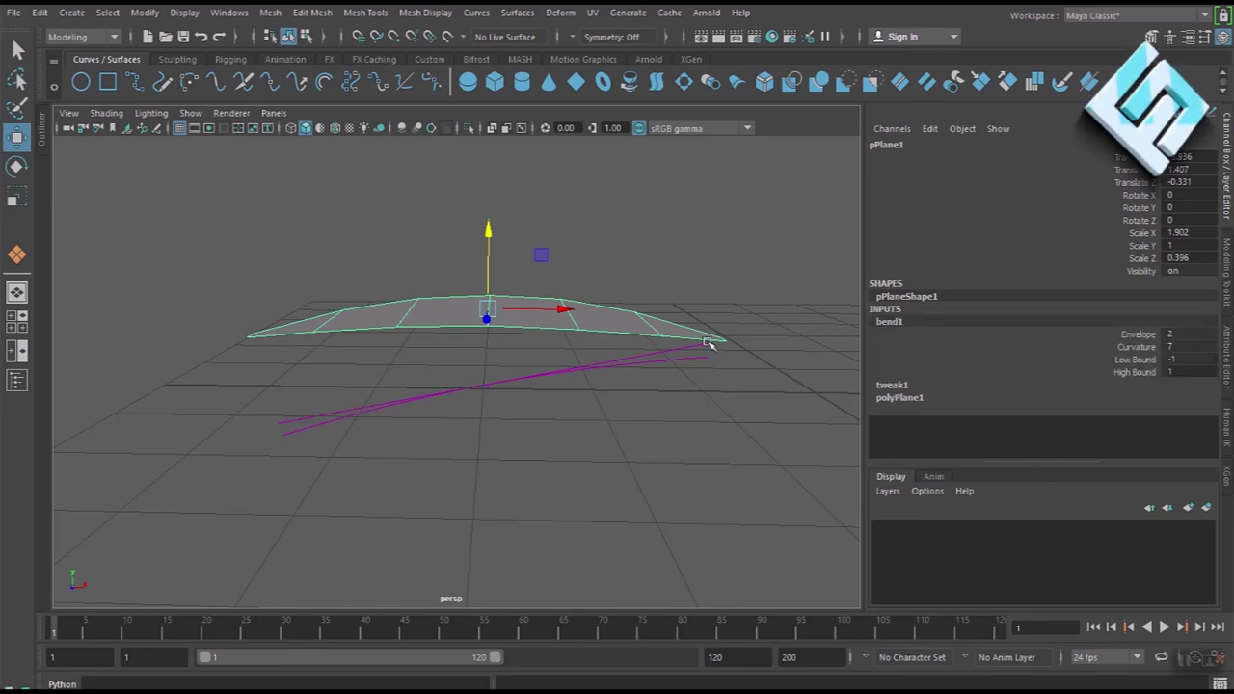
pyautogui.press('e')
pyautogui.doubleClick(1177, 348)
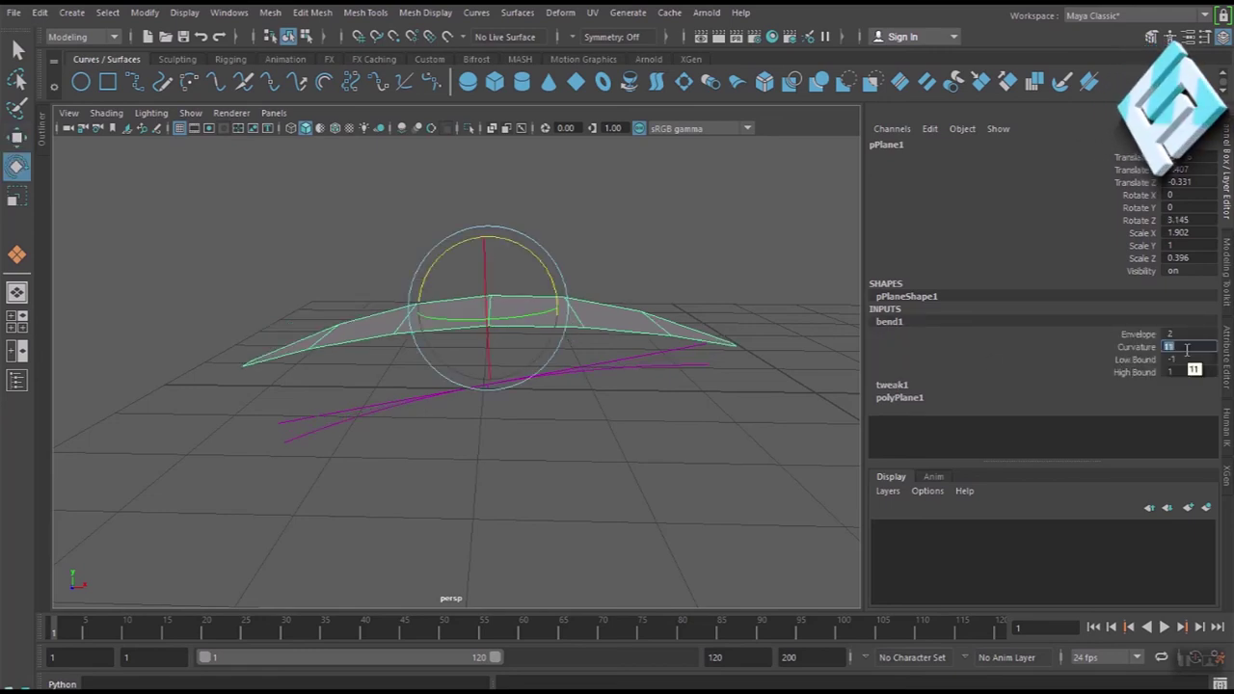
pyautogui.write('17')
pyautogui.press('Return')
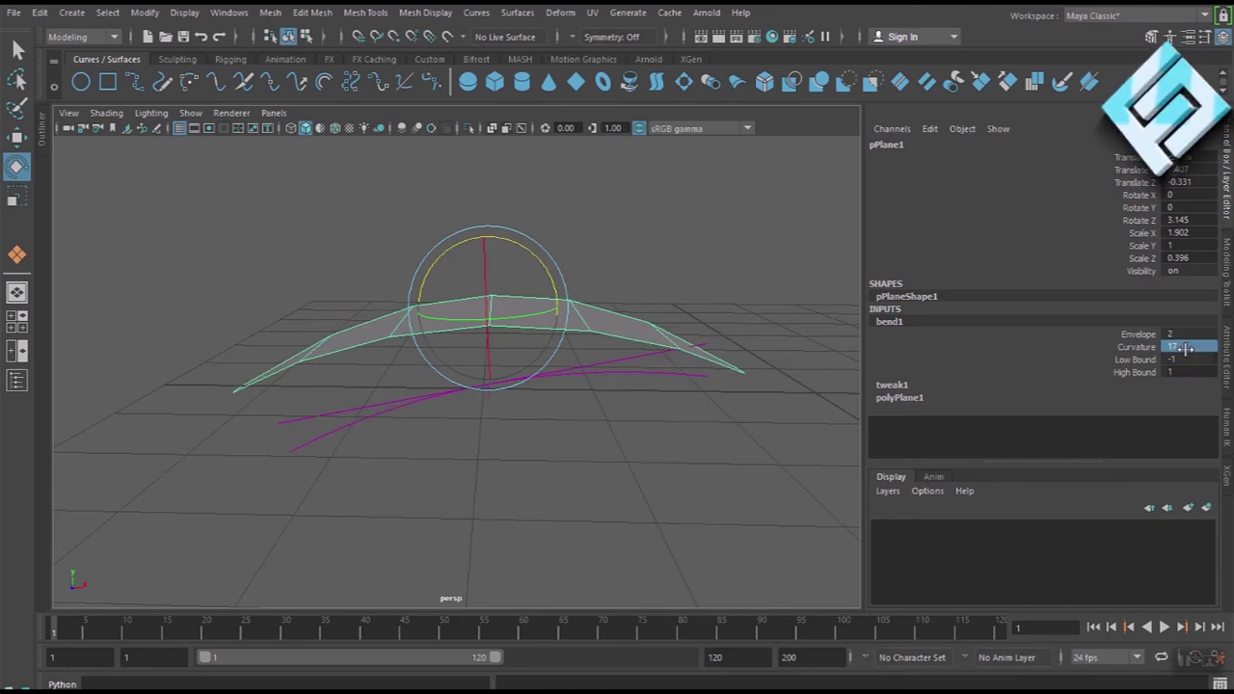
pyautogui.doubleClick(1180, 334)
pyautogui.write('5')
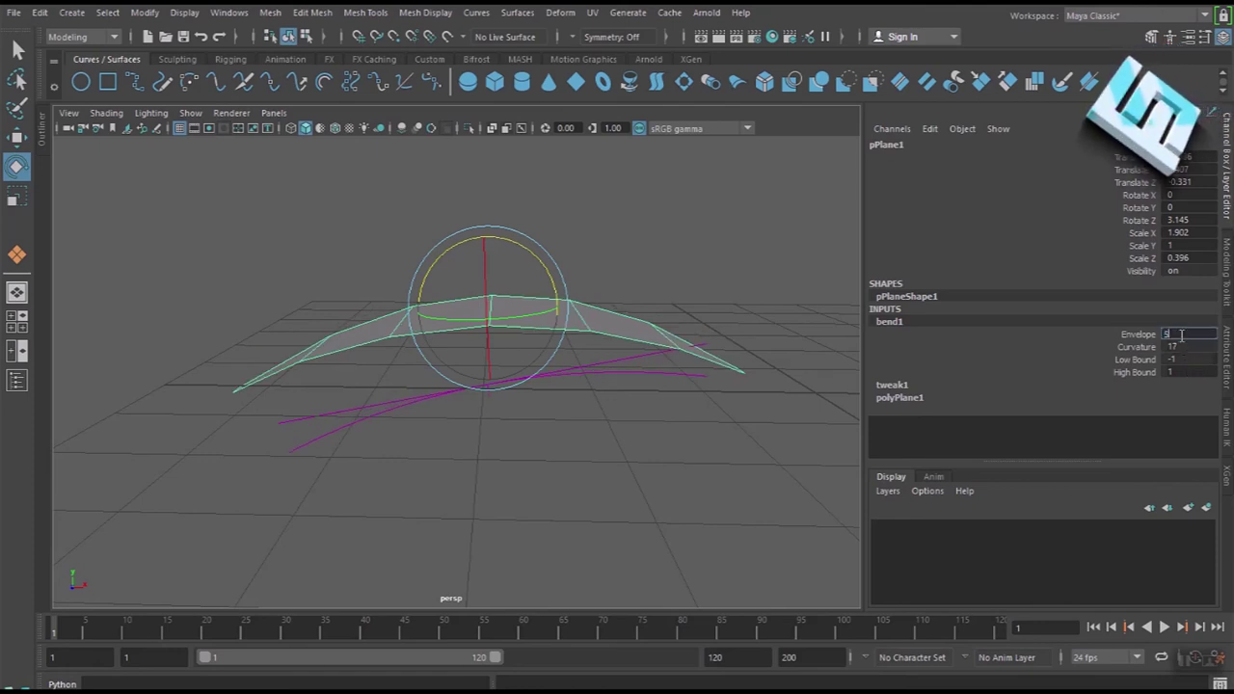
pyautogui.press('Return')
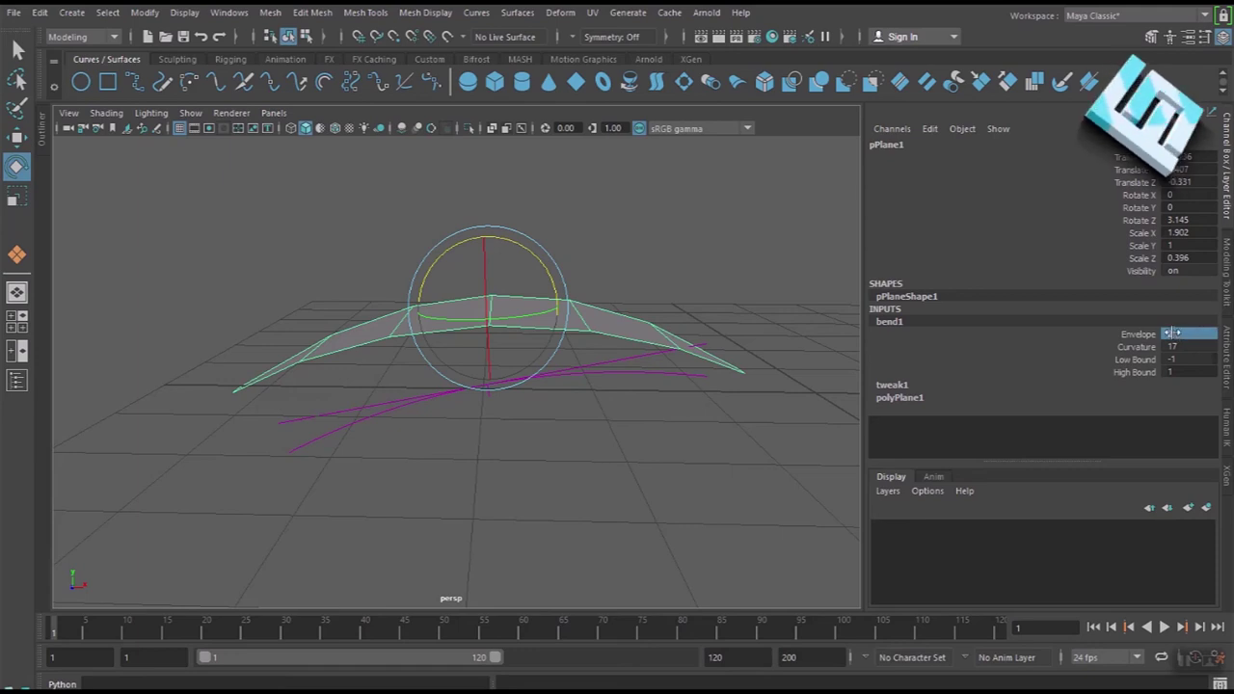
pyautogui.doubleClick(1194, 347)
pyautogui.write('20')
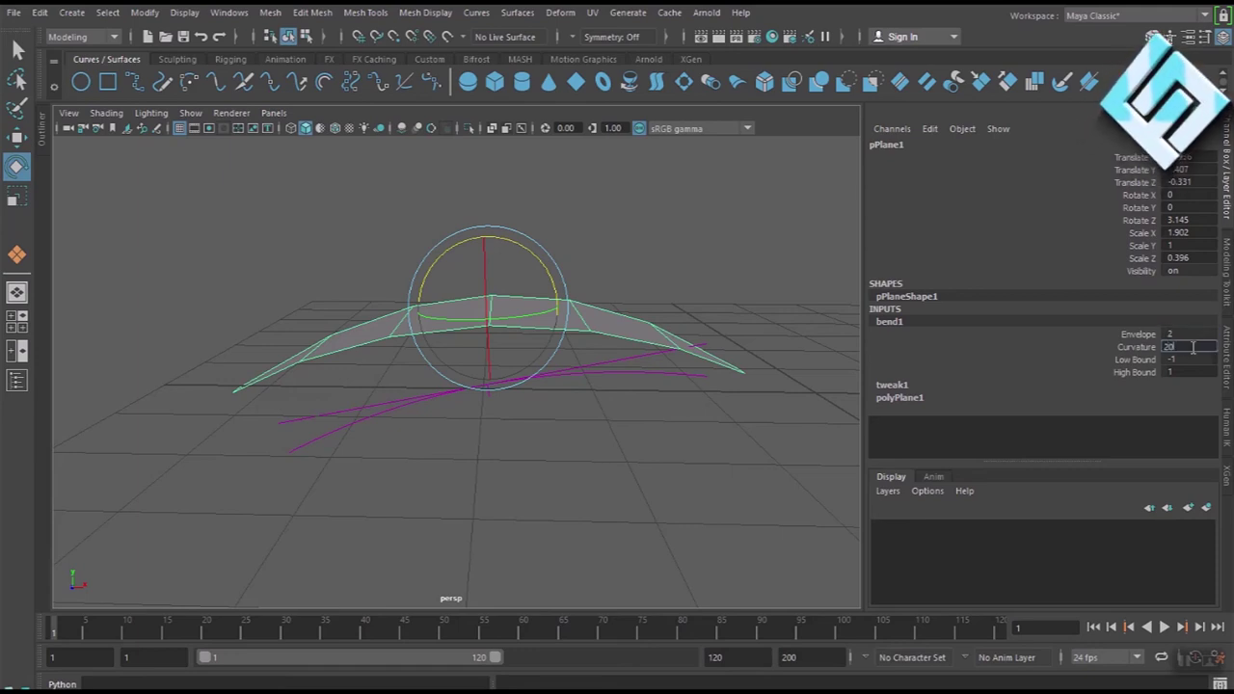
pyautogui.press('Return')
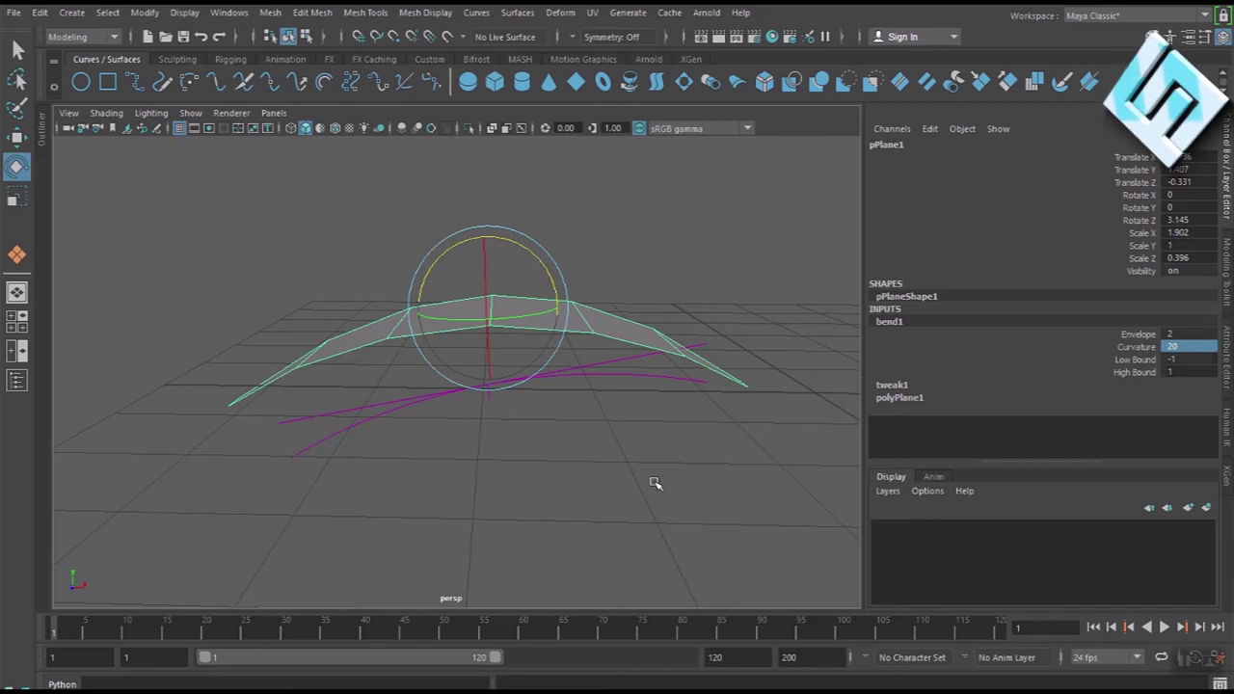
# Step: Reselect the bent plane and orbit around it to inspect the arch
pyautogui.click(652, 483)
pyautogui.scroll(3, 498, 361)
pyautogui.scroll(2, 532, 286)
pyautogui.click(531, 286)
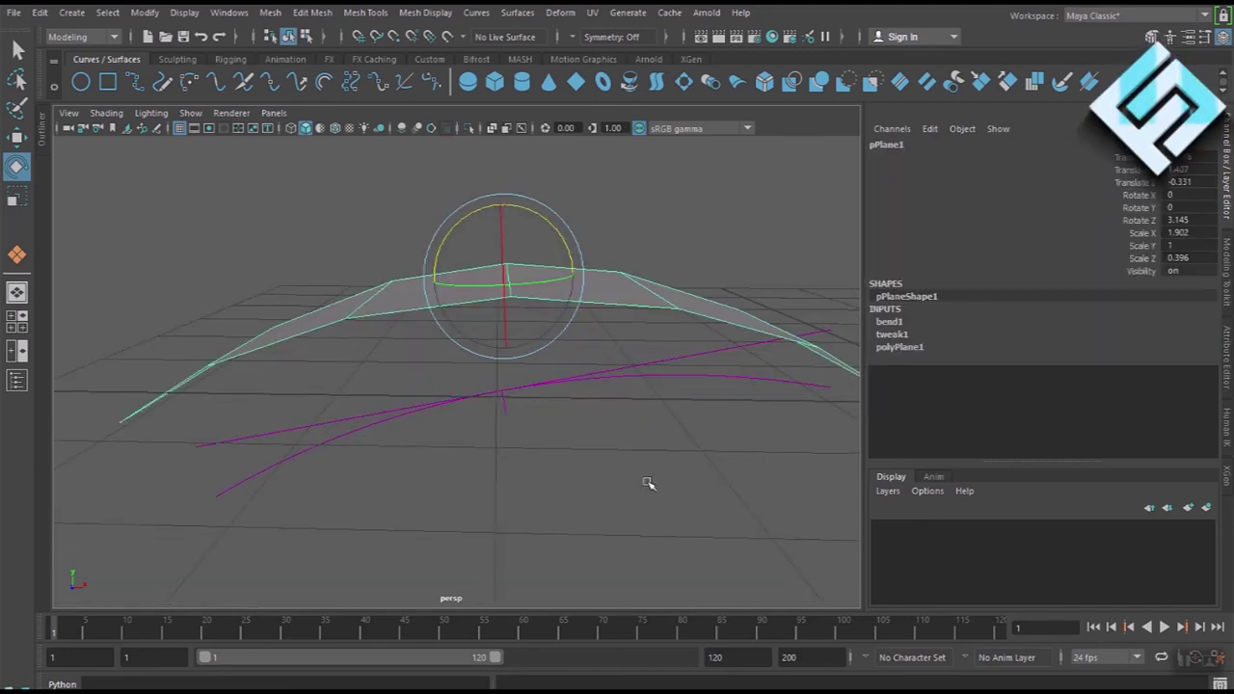
pyautogui.scroll(3, 639, 491)
pyautogui.scroll(-4, 636, 498)
pyautogui.moveTo(636, 498)
pyautogui.keyDown('alt'); pyautogui.mouseDown()
pyautogui.moveTo(668, 461)
pyautogui.moveTo(645, 515)
pyautogui.moveTo(656, 545)
pyautogui.mouseUp(); pyautogui.keyUp('alt')
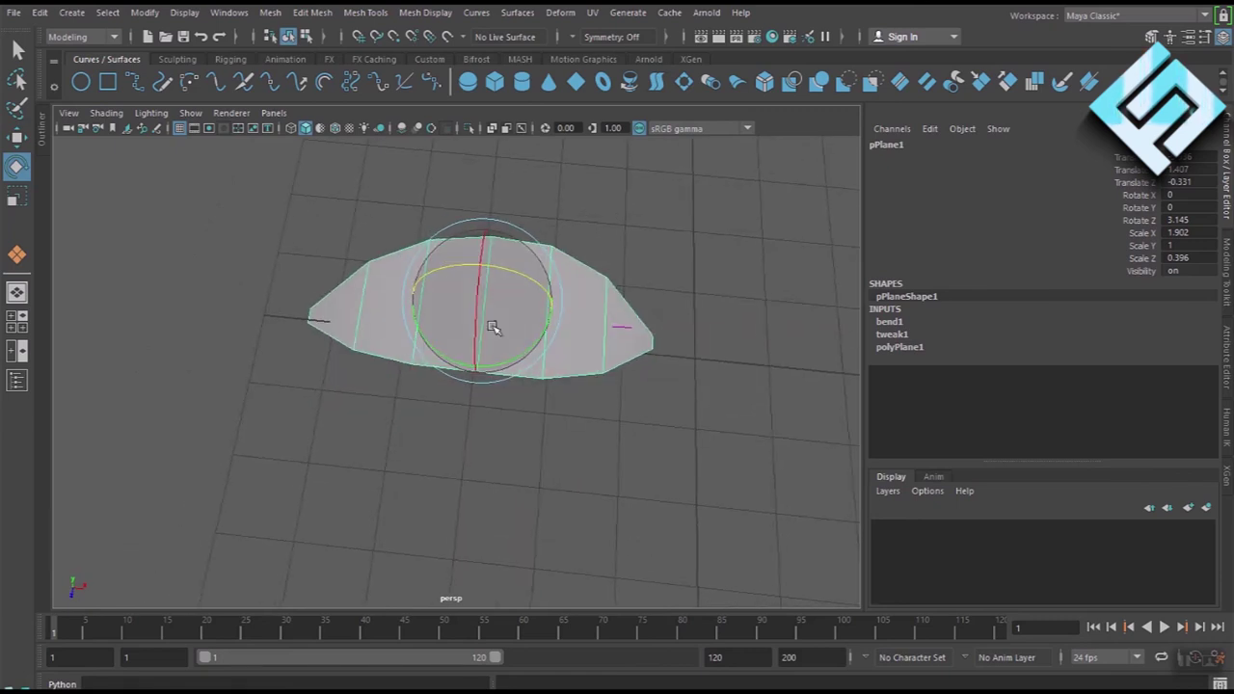
pyautogui.moveTo(493, 328); pyautogui.dragTo(503, 653, button='right')
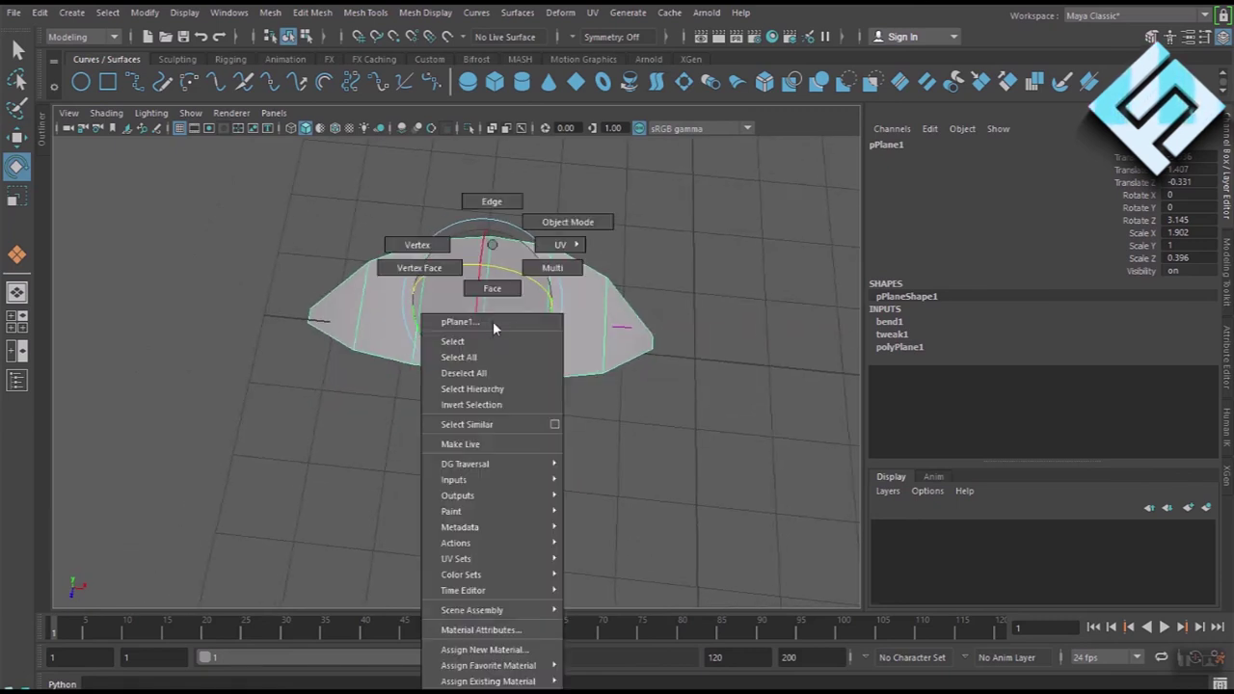
# Step: Assign the plane a new Lambert material coloured dark green
pyautogui.click(504, 651)
pyautogui.click(542, 459)
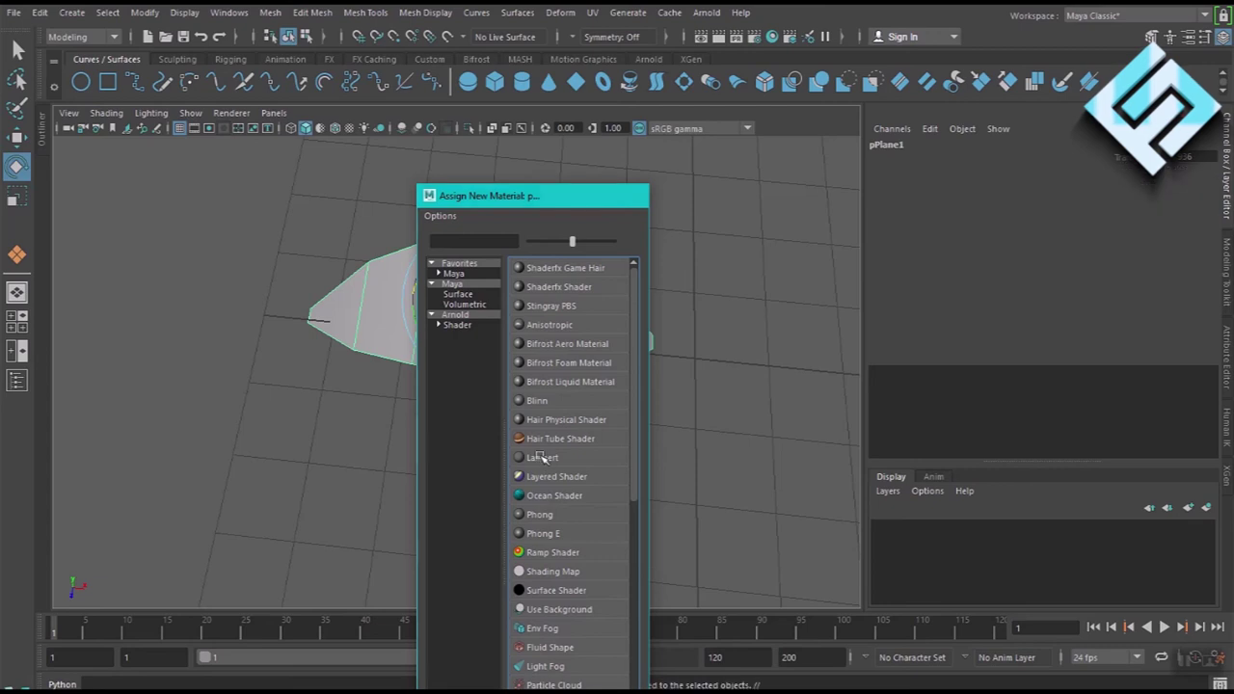
pyautogui.click(1011, 321)
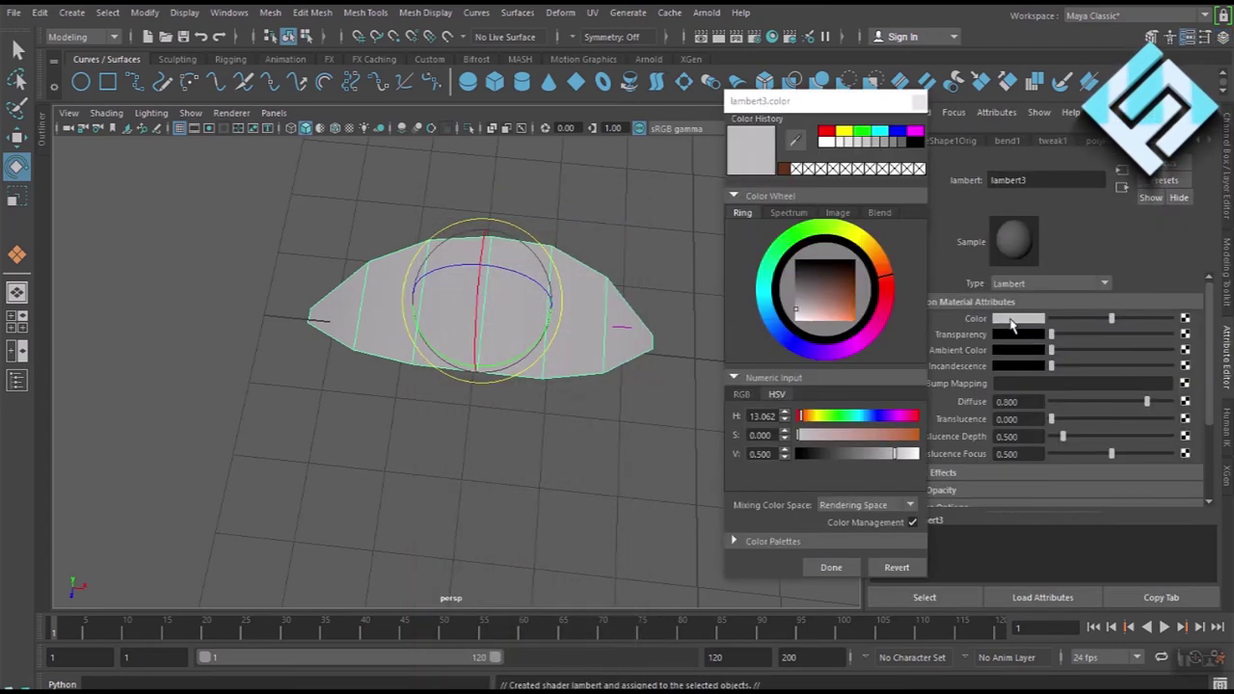
pyautogui.click(798, 243)
pyautogui.moveTo(841, 295); pyautogui.dragTo(865, 321)
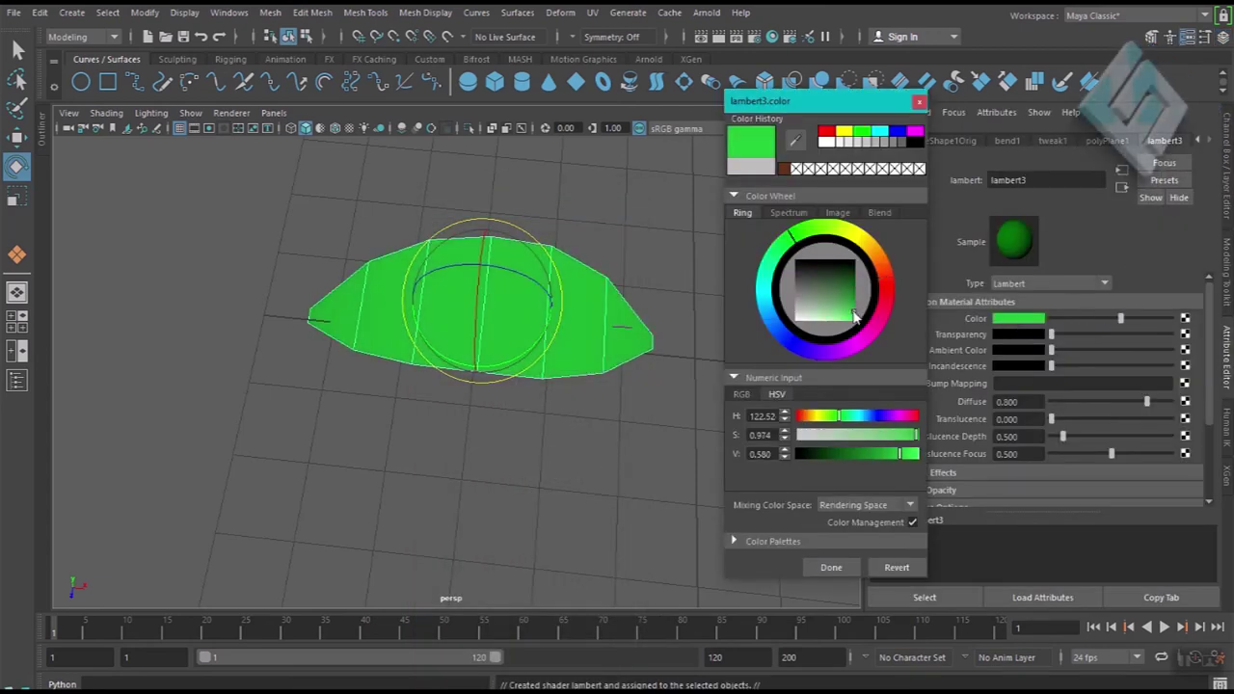
pyautogui.moveTo(861, 301); pyautogui.dragTo(860, 298)
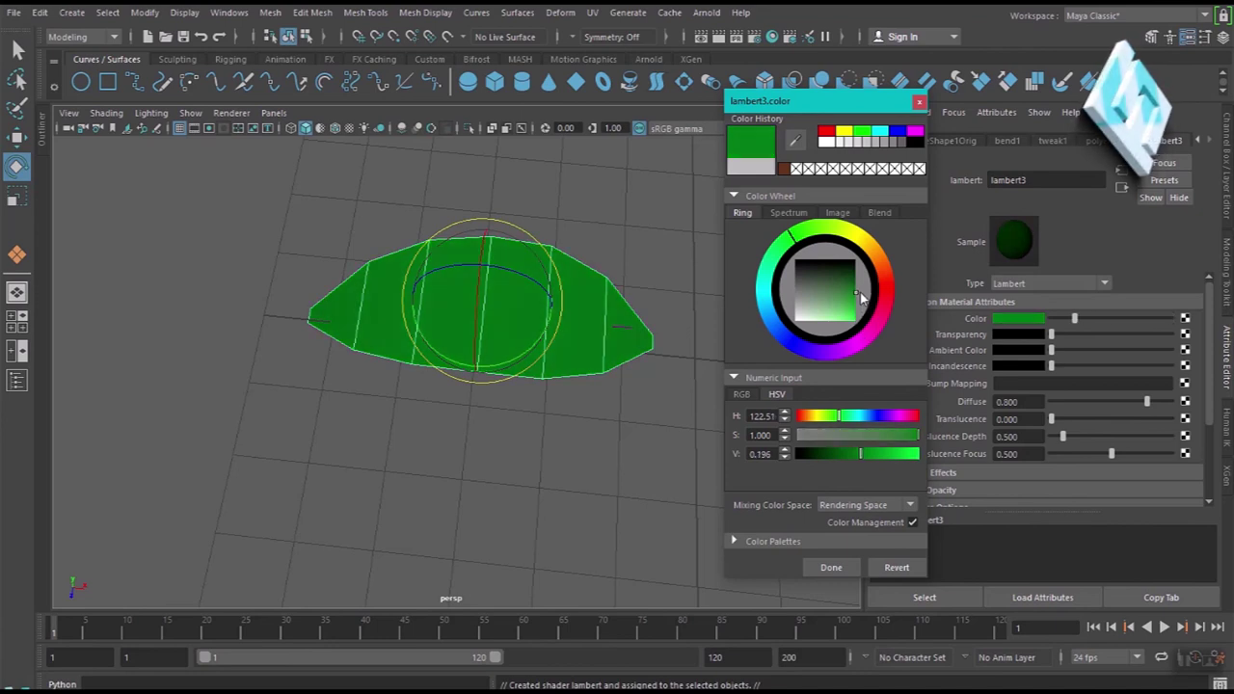
pyautogui.click(831, 567)
# Step: Move the green leaf beside the brown trunk
pyautogui.click(623, 529)
pyautogui.click(546, 358)
pyautogui.moveTo(546, 358)
pyautogui.keyDown('alt'); pyautogui.mouseDown()
pyautogui.moveTo(549, 331)
pyautogui.moveTo(738, 400)
pyautogui.moveTo(594, 389)
pyautogui.mouseUp(); pyautogui.keyUp('alt')
pyautogui.press('w')
pyautogui.moveTo(503, 378)
pyautogui.mouseDown(button='middle')
pyautogui.moveTo(633, 380)
pyautogui.moveTo(490, 353)
pyautogui.moveTo(389, 403)
pyautogui.mouseUp(button='middle')
# Step: Centre the leaf's pivot, then shrink and tilt it onto the top of the trunk
pyautogui.moveTo(463, 373); pyautogui.dragTo(356, 386, button='middle')
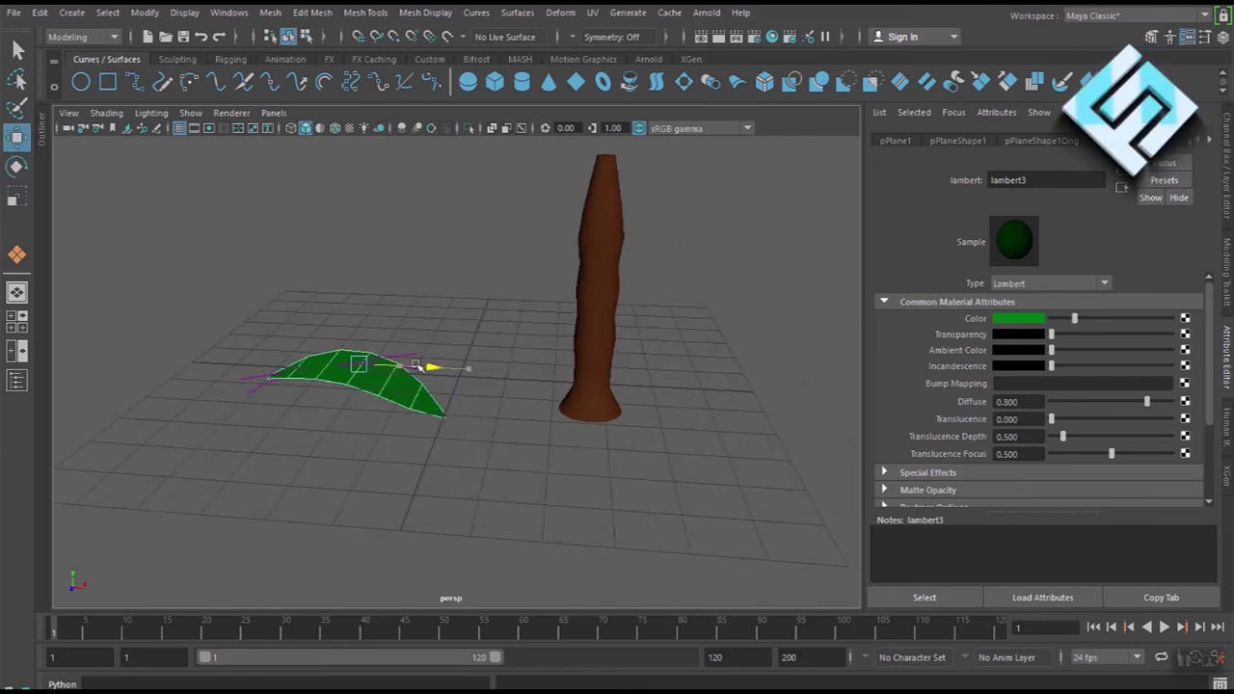
pyautogui.click(144, 13)
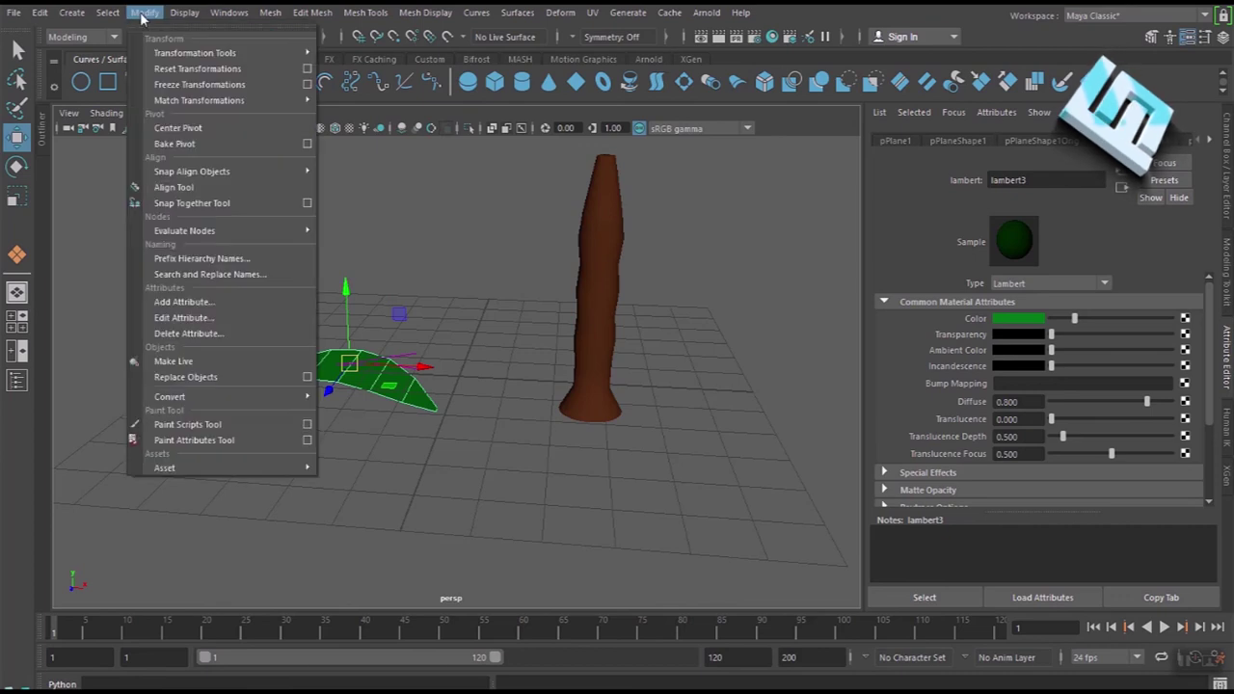
pyautogui.click(192, 128)
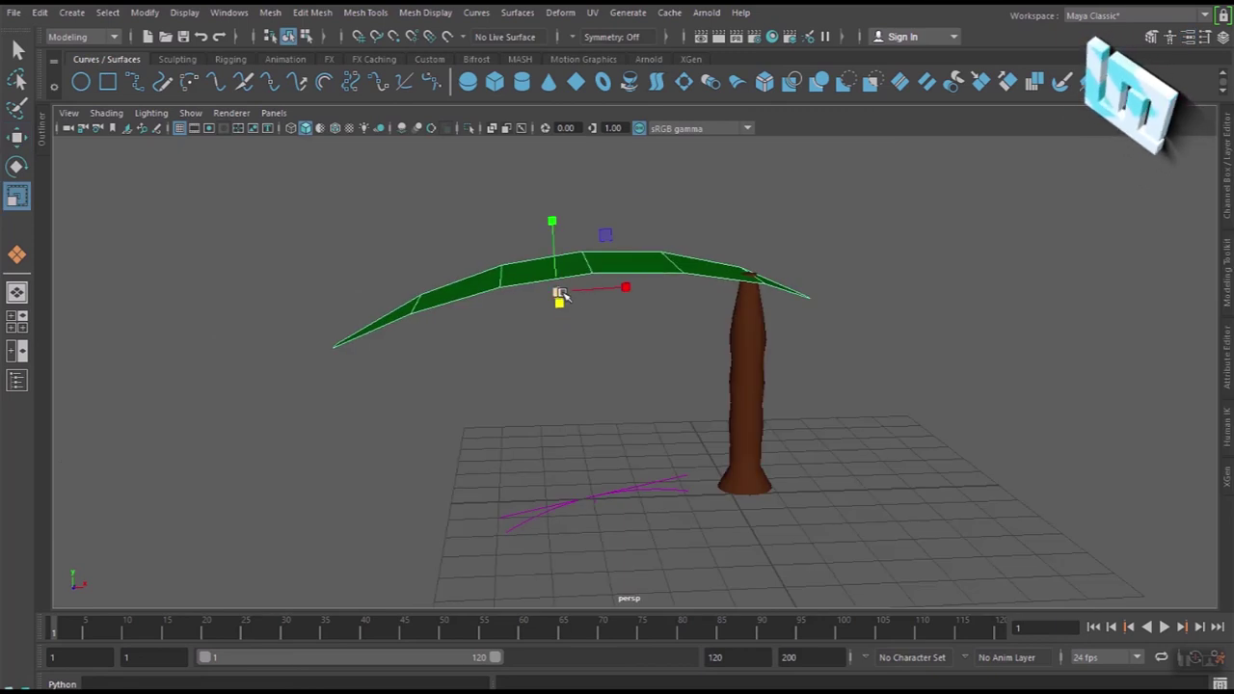
pyautogui.moveTo(565, 285); pyautogui.dragTo(484, 319)
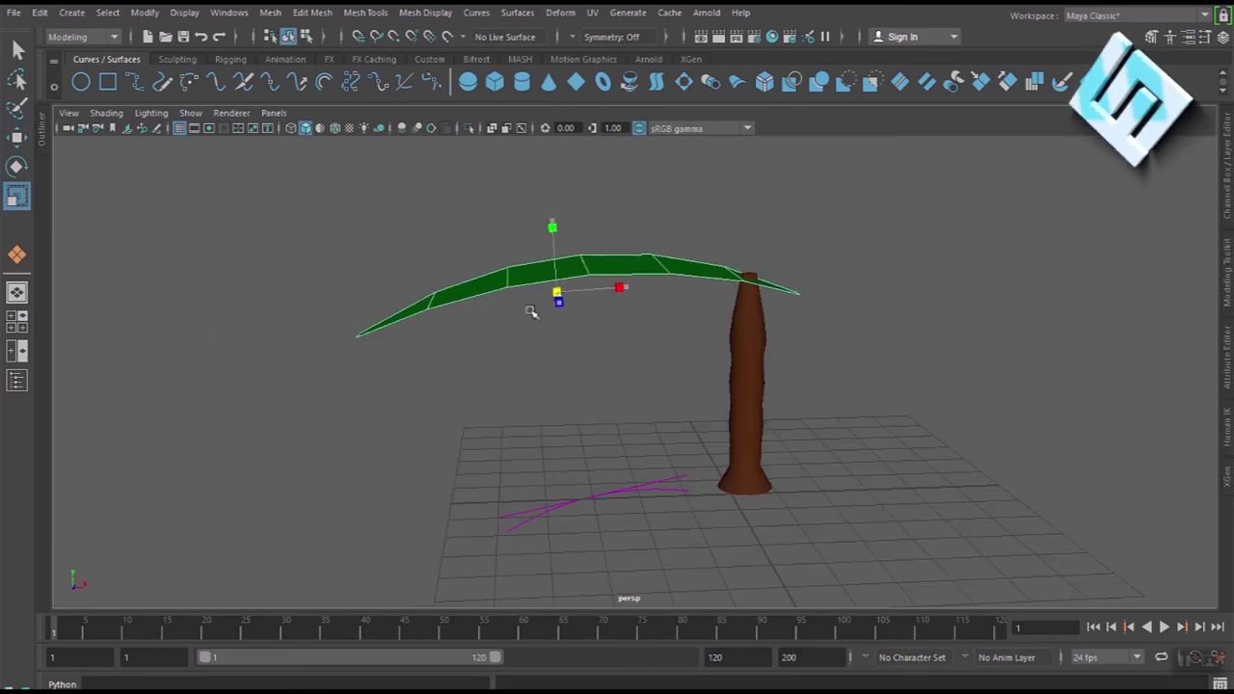
pyautogui.moveTo(844, 377)
pyautogui.keyDown('alt'); pyautogui.mouseDown()
pyautogui.moveTo(815, 399)
pyautogui.moveTo(816, 380)
pyautogui.moveTo(920, 421)
pyautogui.moveTo(801, 440)
pyautogui.moveTo(741, 375)
pyautogui.moveTo(768, 366)
pyautogui.moveTo(785, 392)
pyautogui.mouseUp(); pyautogui.keyUp('alt')
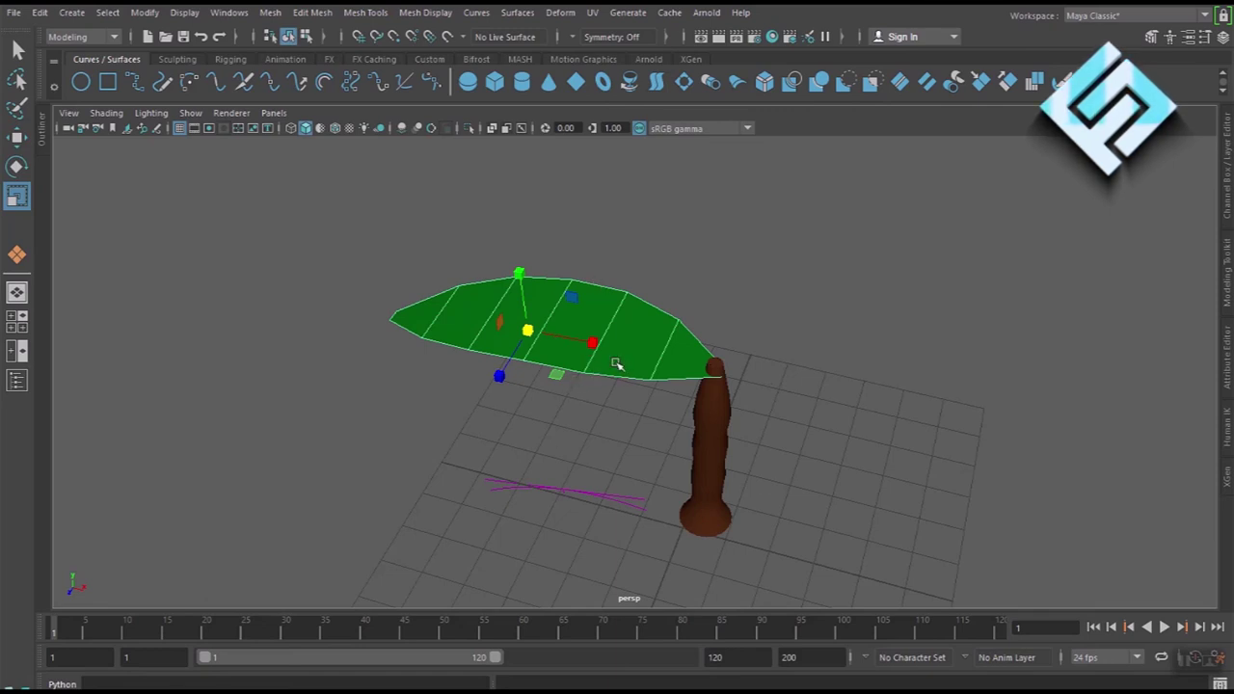
# Step: Duplicate the leaf as pPlane2 and move the copy around the trunk top
pyautogui.press('w')
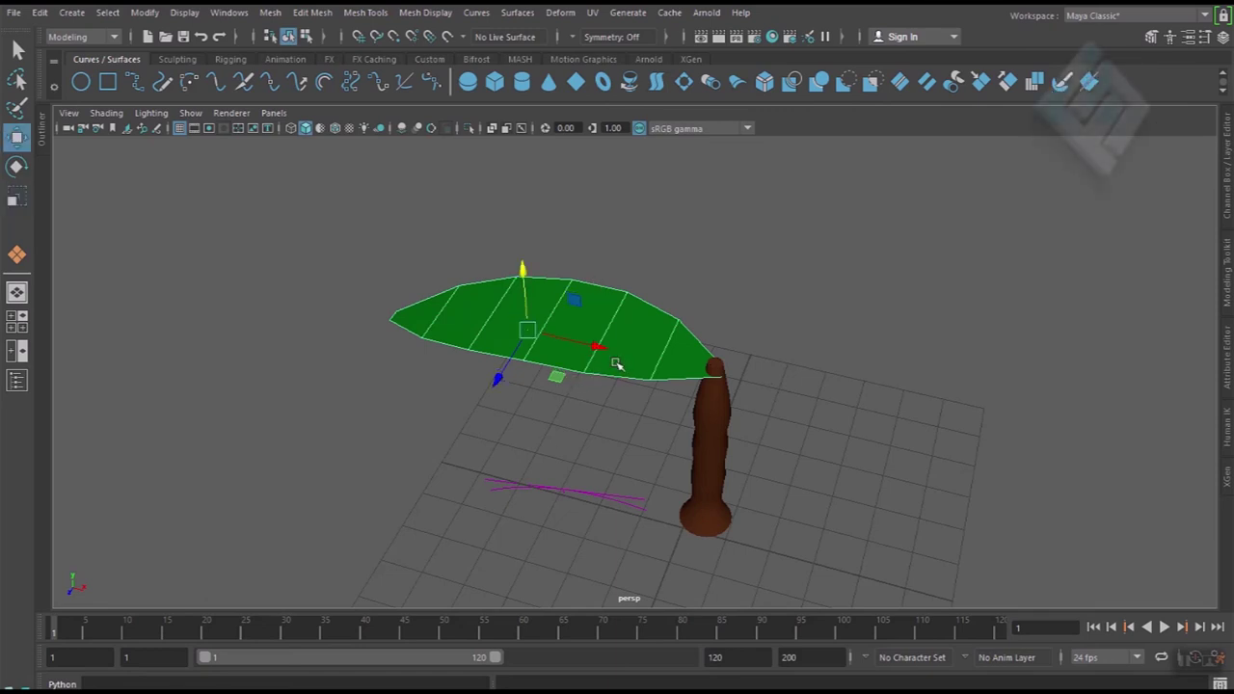
pyautogui.hotkey('ctrl', 'd')
pyautogui.moveTo(497, 381); pyautogui.dragTo(442, 472)
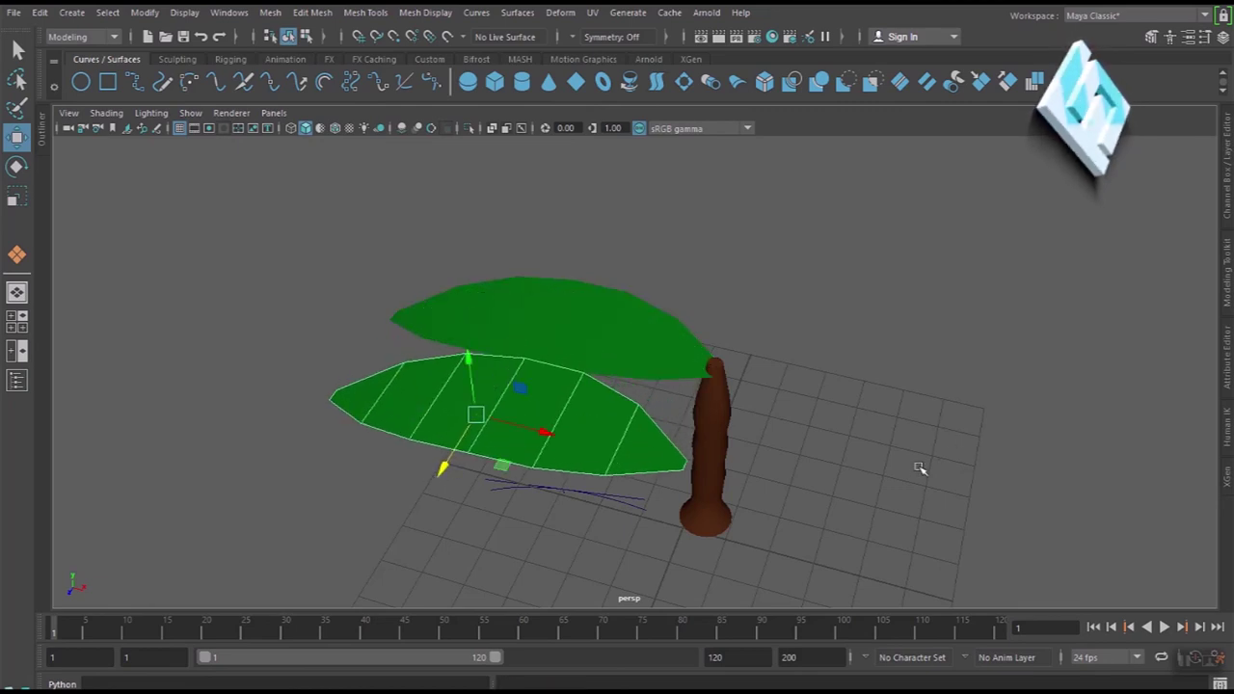
pyautogui.moveTo(904, 469)
pyautogui.keyDown('alt'); pyautogui.mouseDown()
pyautogui.moveTo(744, 468)
pyautogui.moveTo(622, 366)
pyautogui.mouseUp(); pyautogui.keyUp('alt')
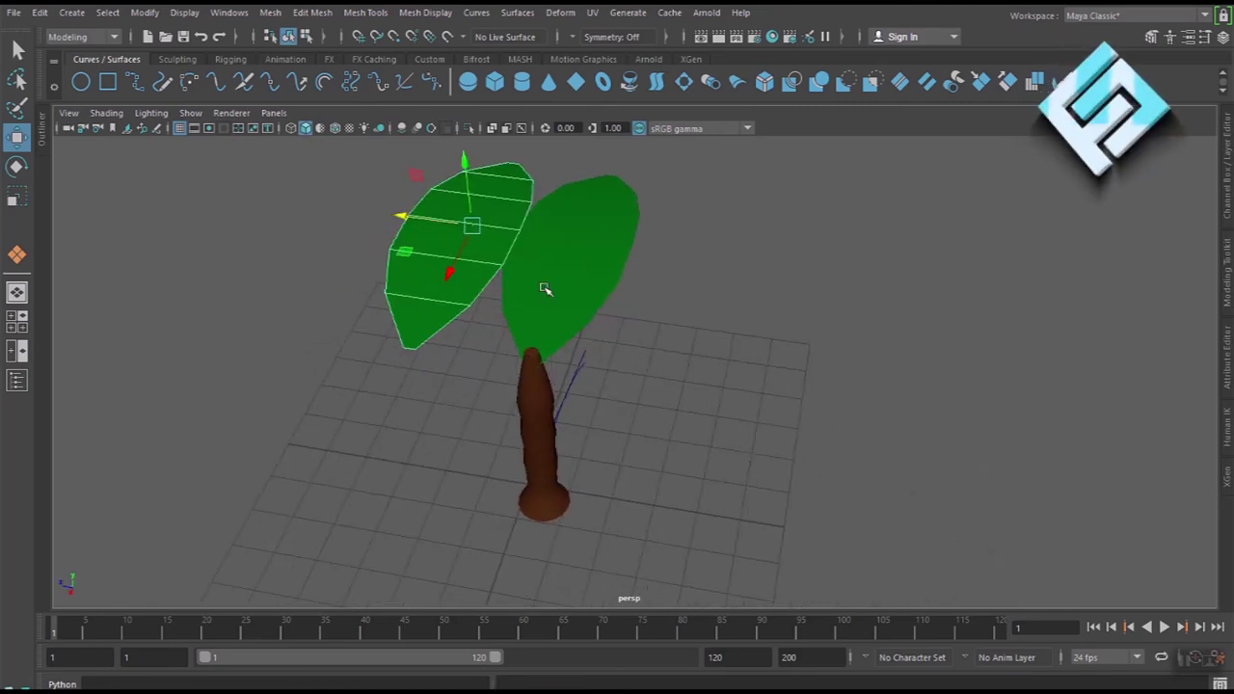
pyautogui.moveTo(578, 504)
pyautogui.keyDown('alt'); pyautogui.mouseDown()
pyautogui.moveTo(700, 437)
pyautogui.moveTo(744, 460)
pyautogui.mouseUp(); pyautogui.keyUp('alt')
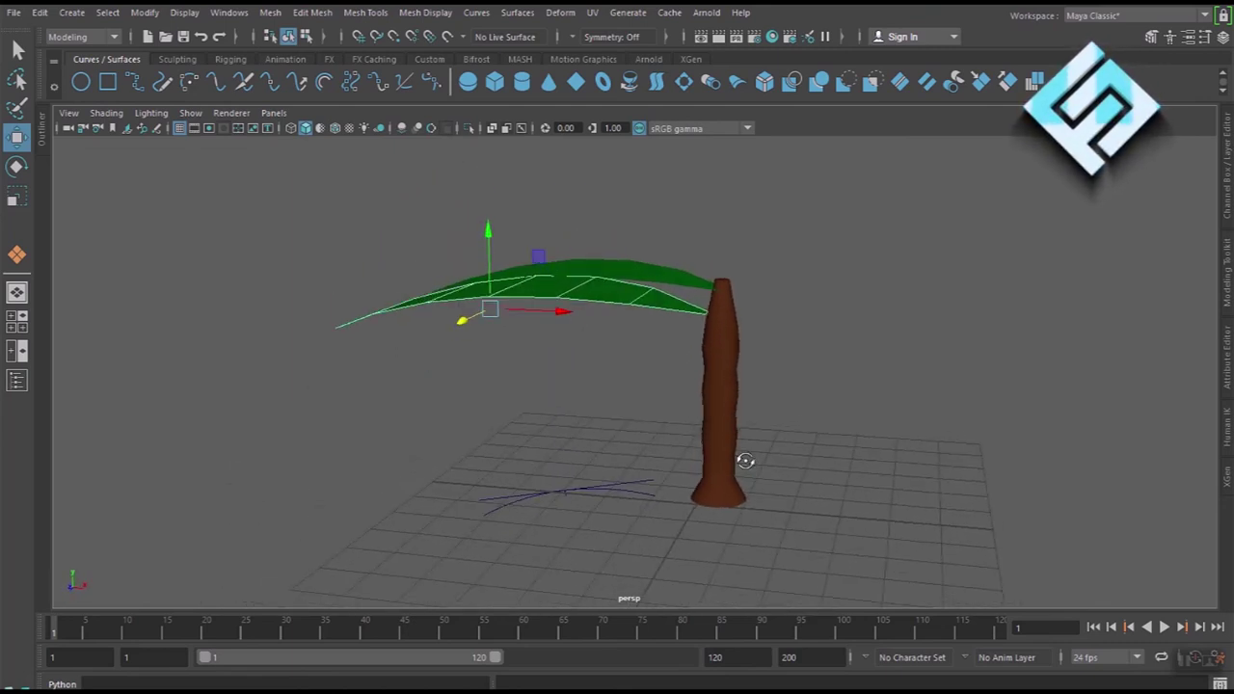